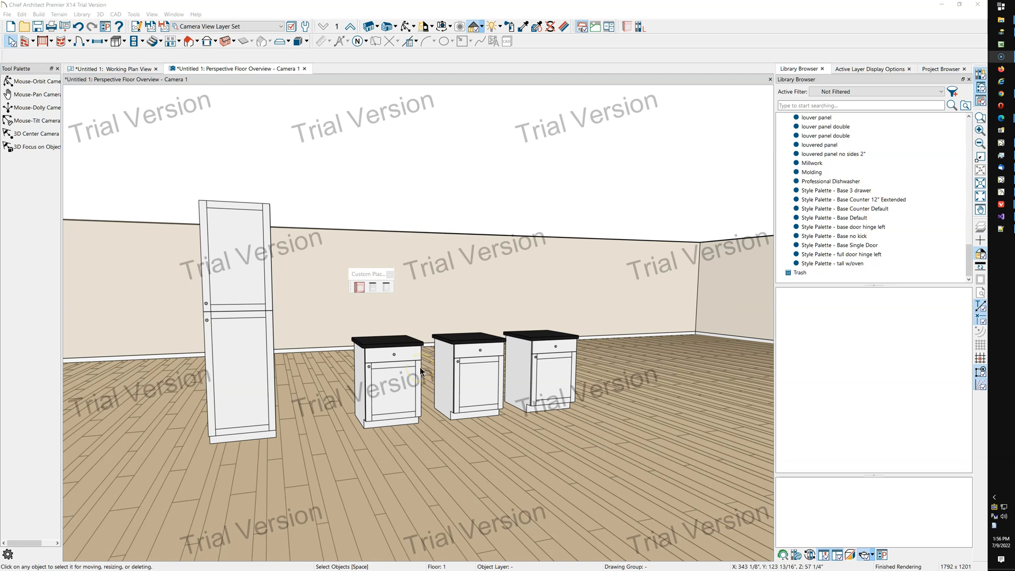
click(414, 378)
click(257, 430)
click(370, 275)
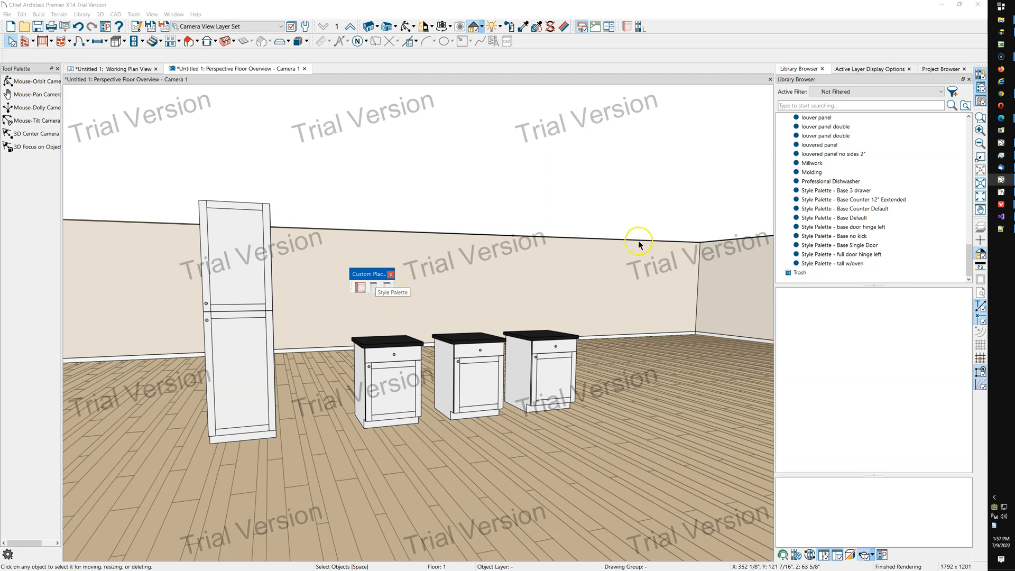
Preview the style palette entries and the Professional Dishwasher in the library browser, cancelling the placement.
click(865, 190)
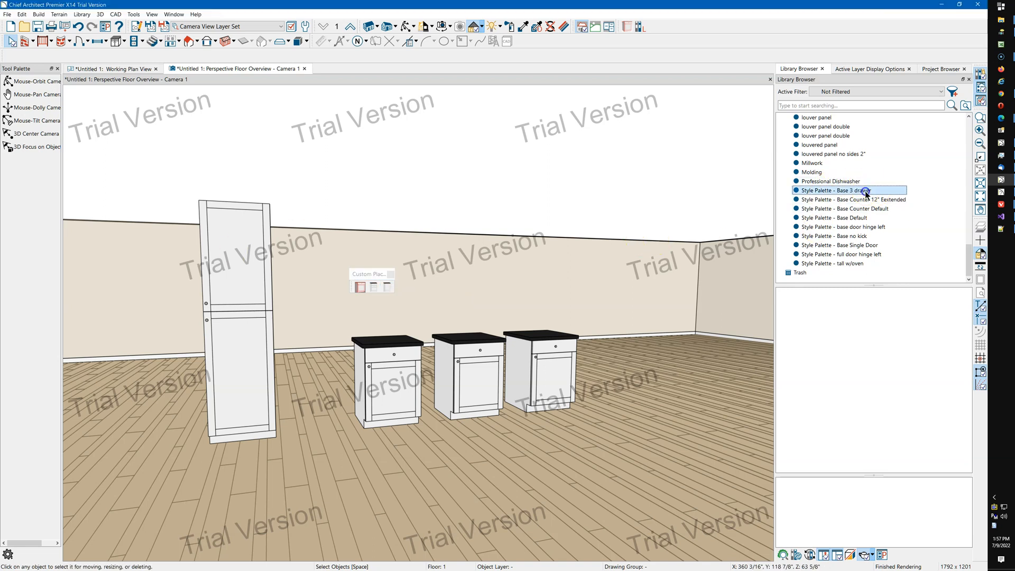
shift+click(847, 263)
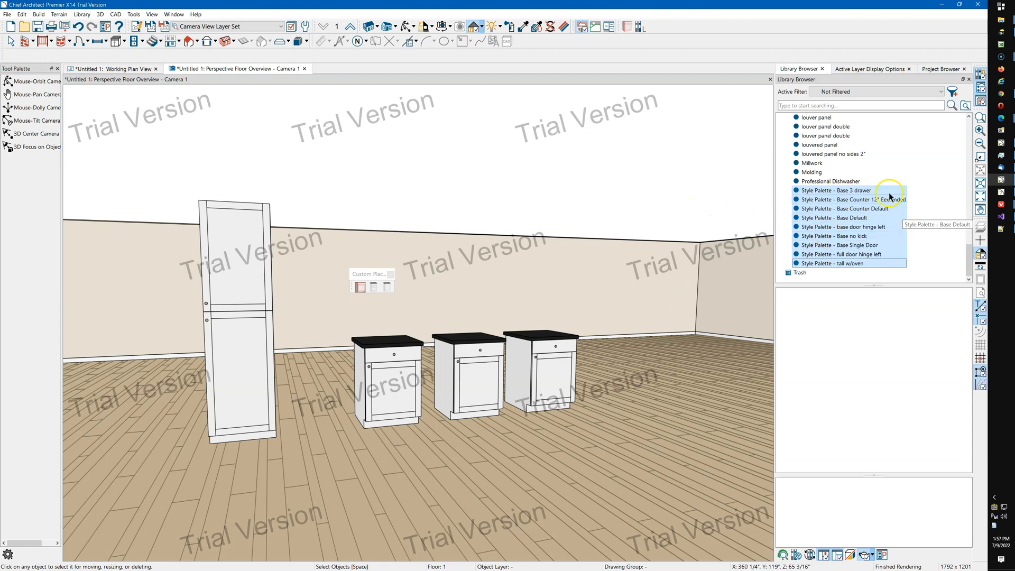
click(860, 181)
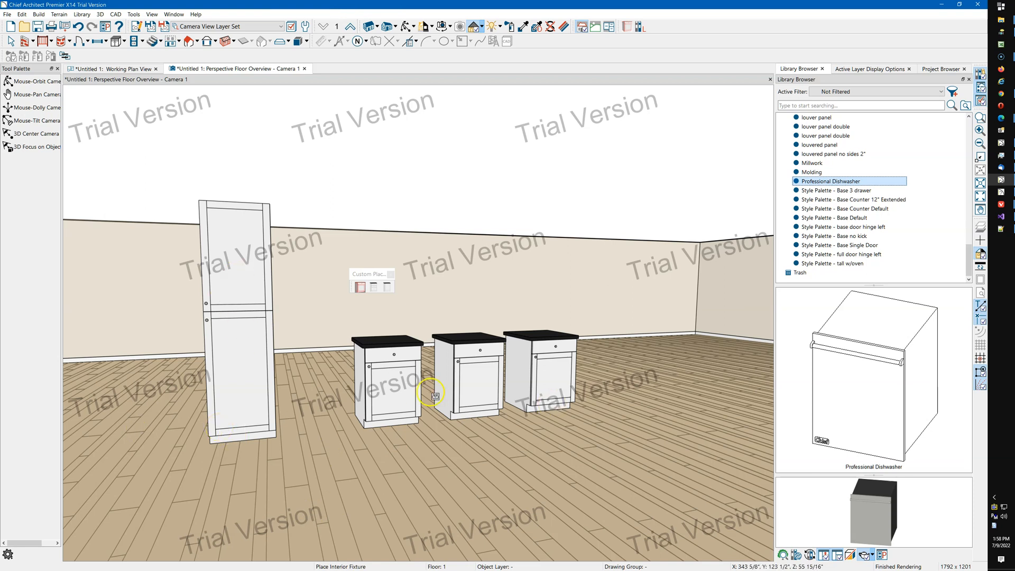
key(Escape)
Open the middle base cabinet's specification to review its General settings, then cancel the dialog.
click(468, 390)
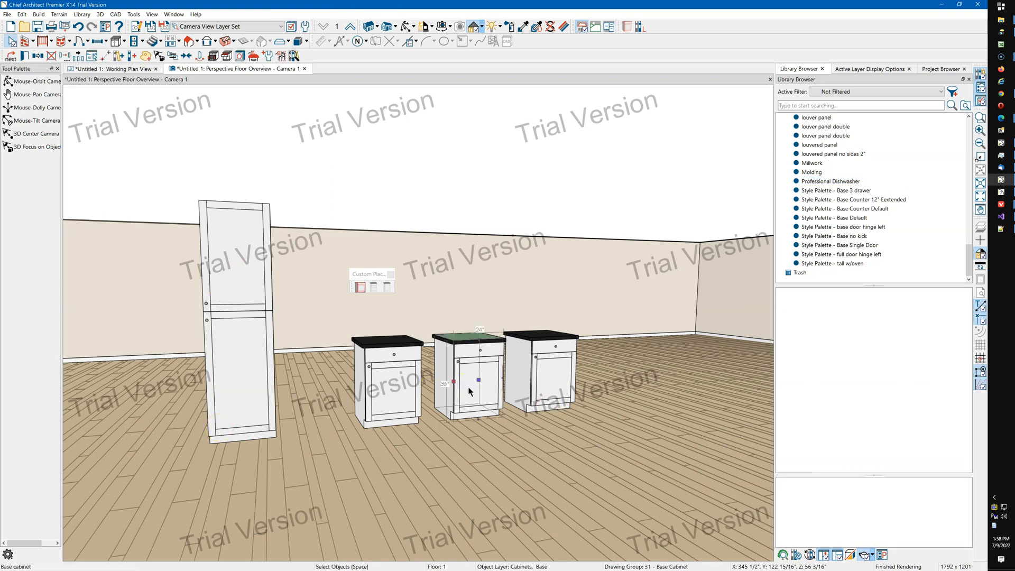
double_click(468, 388)
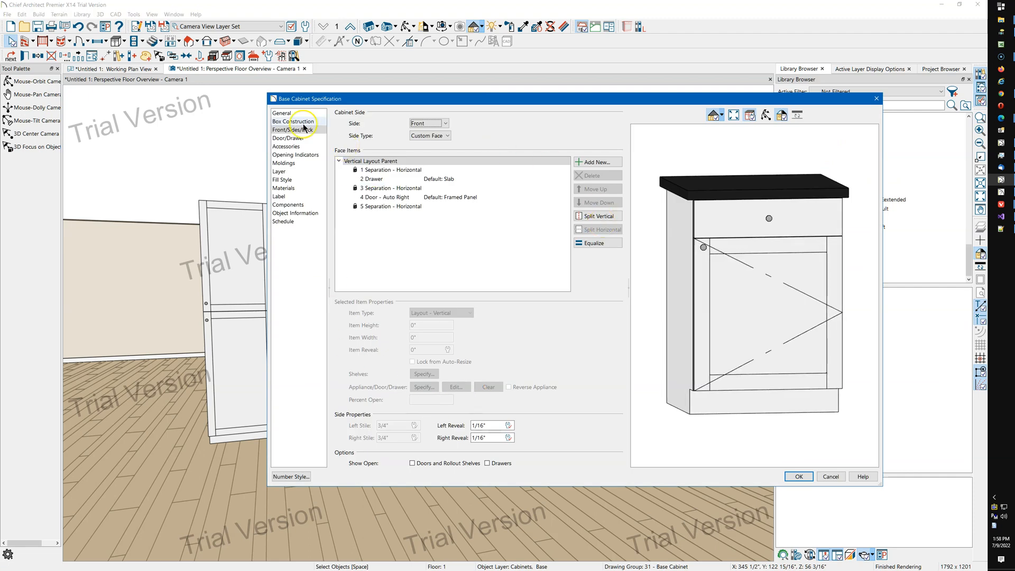
click(282, 112)
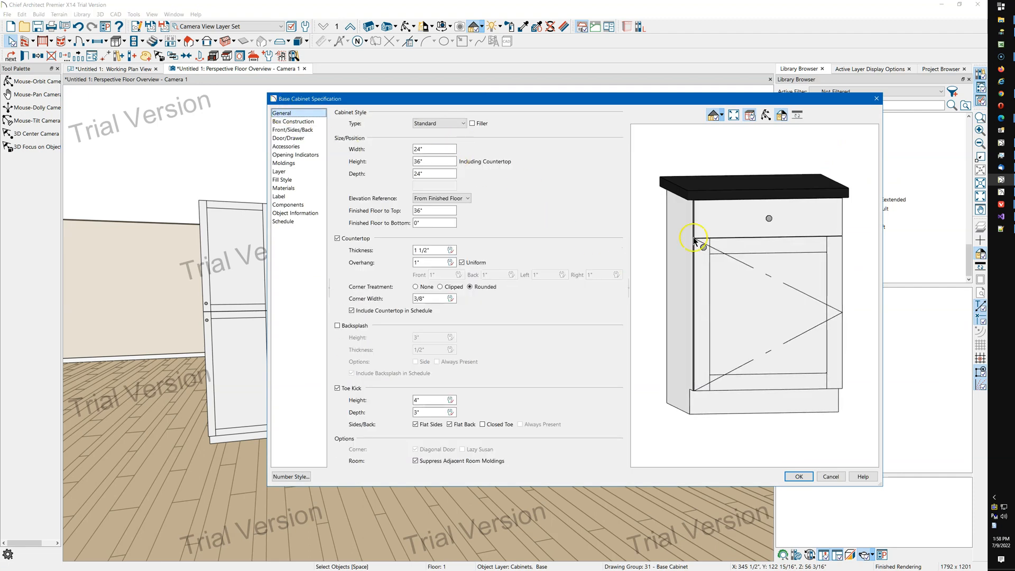
click(831, 476)
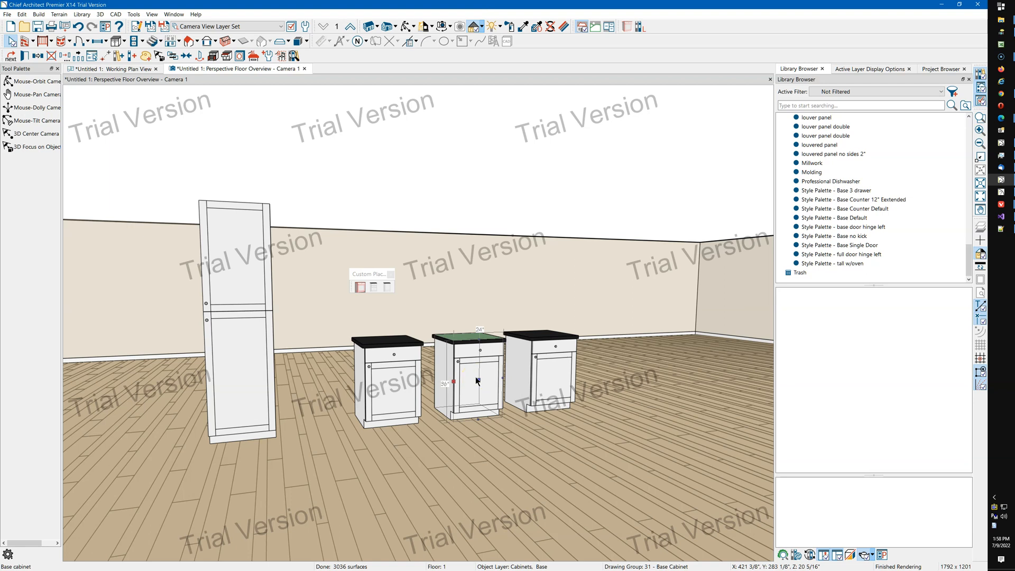
Apply the Style Palette - Base 3 drawer to the left base cabinet.
click(267, 366)
click(395, 408)
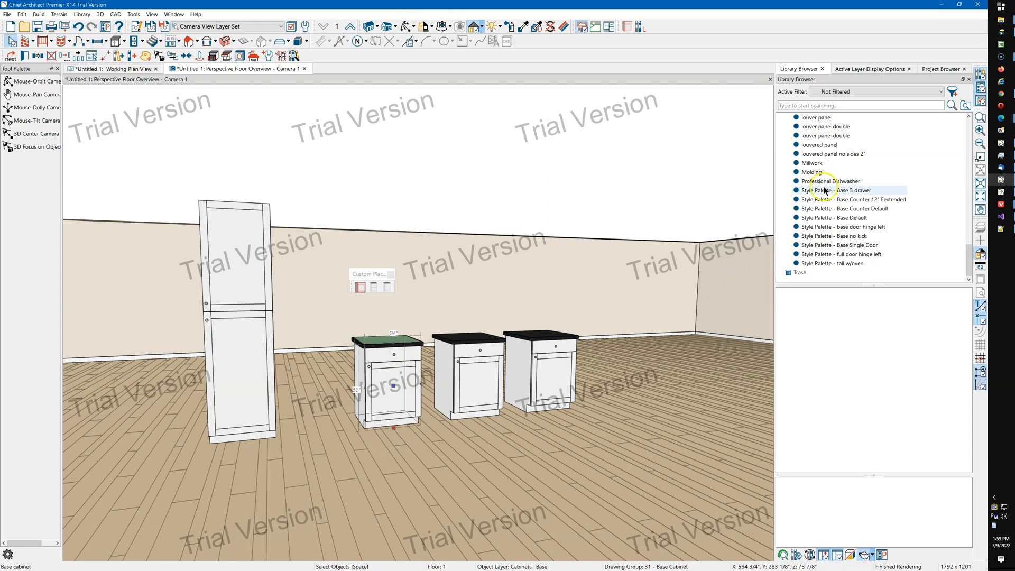
click(853, 193)
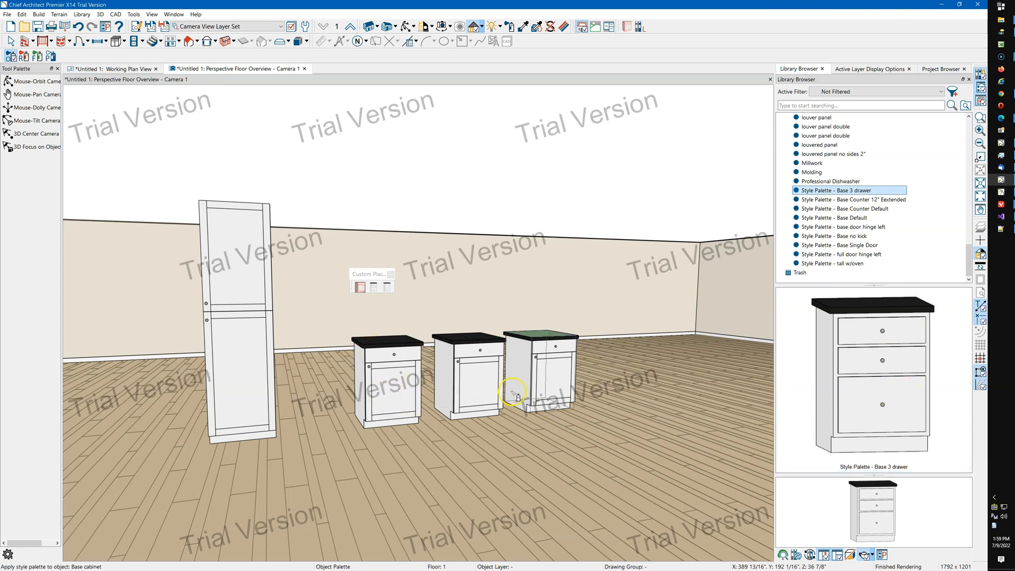
click(391, 381)
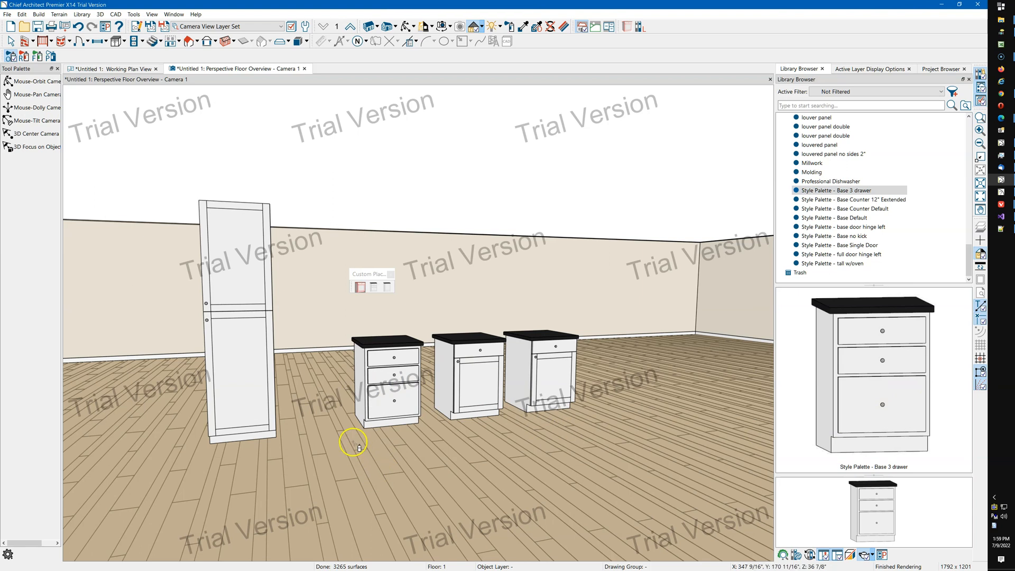
Zoom and orbit the 3D camera view to inspect the restyled left cabinet.
scroll(389, 384, up, 5)
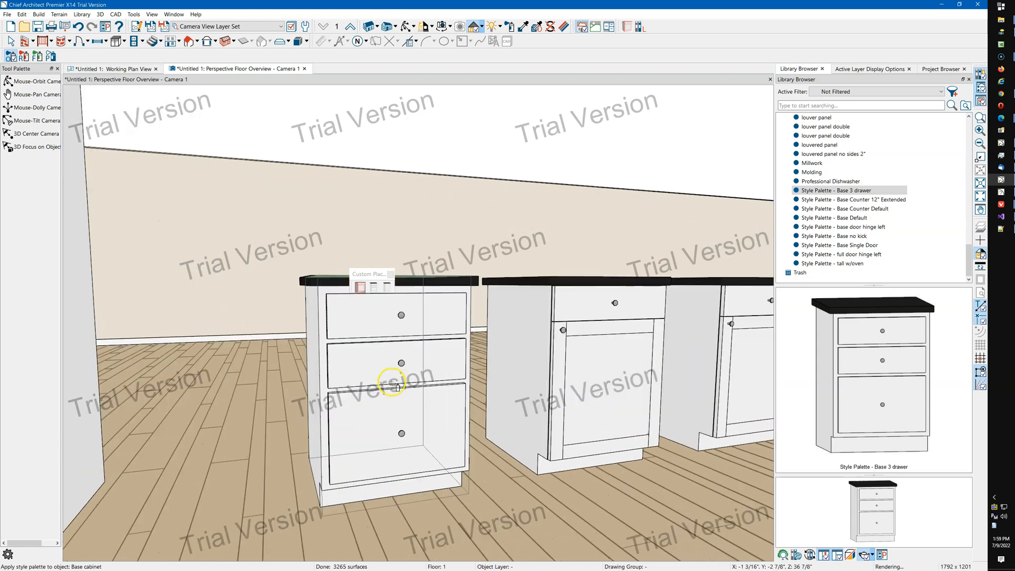
scroll(376, 381, up, 4)
scroll(367, 379, down, 3)
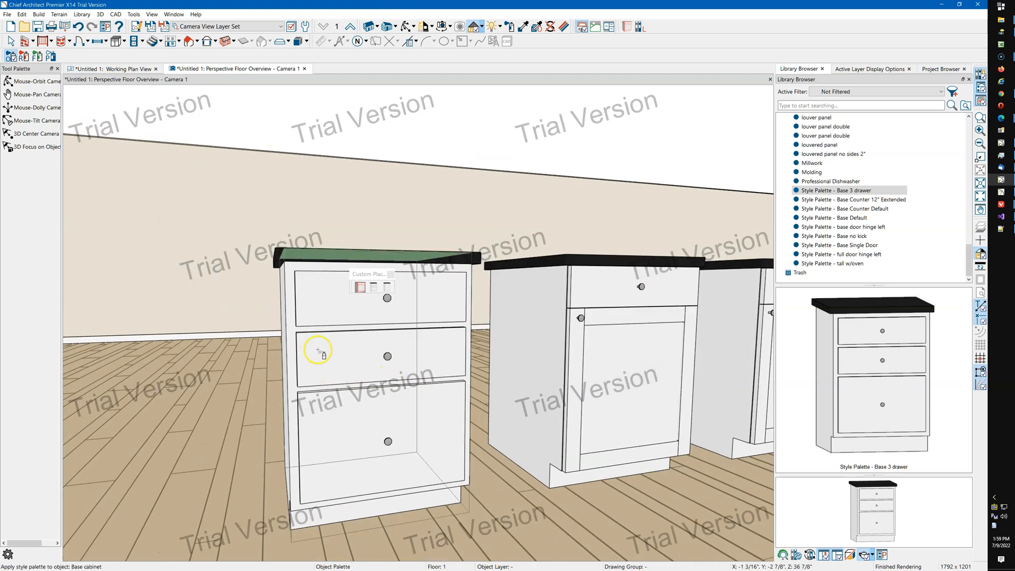
click(405, 26)
drag(349, 285, 221, 332)
scroll(221, 331, down, 1)
drag(329, 351, 305, 341)
middle_drag(323, 364, 325, 393)
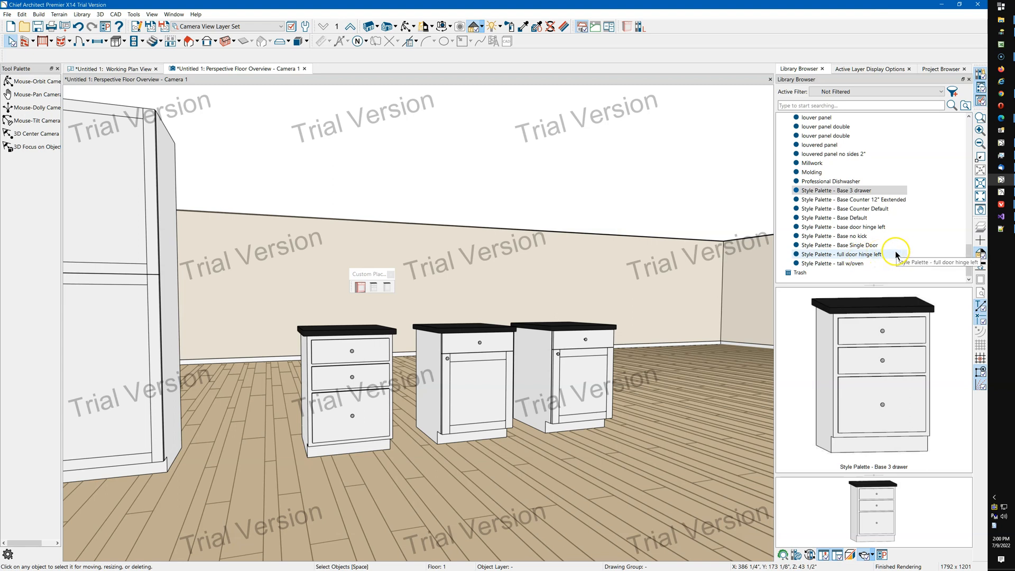
Apply the Style Palette - Base Single Door to the middle and left base cabinets.
click(896, 255)
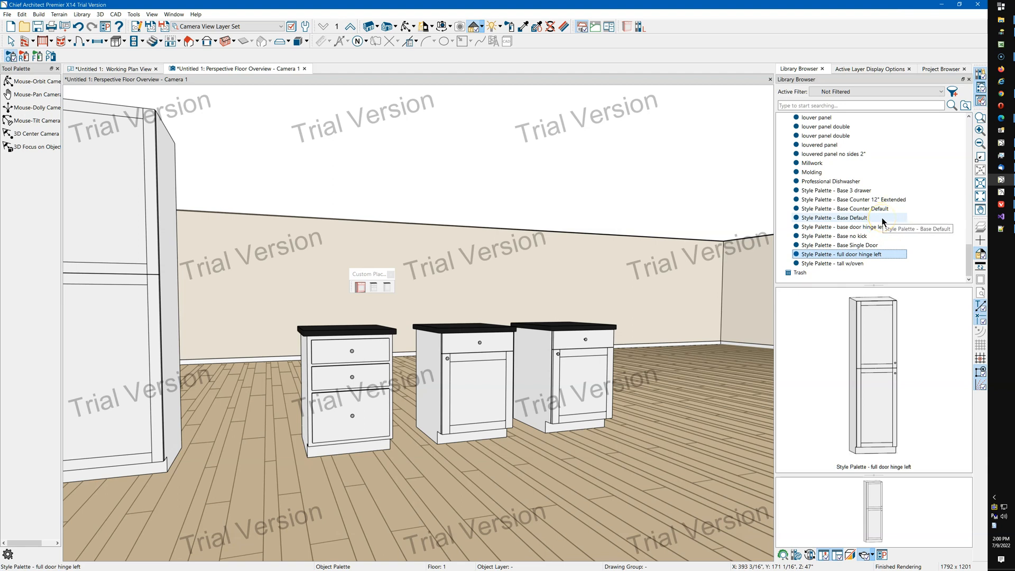
click(877, 246)
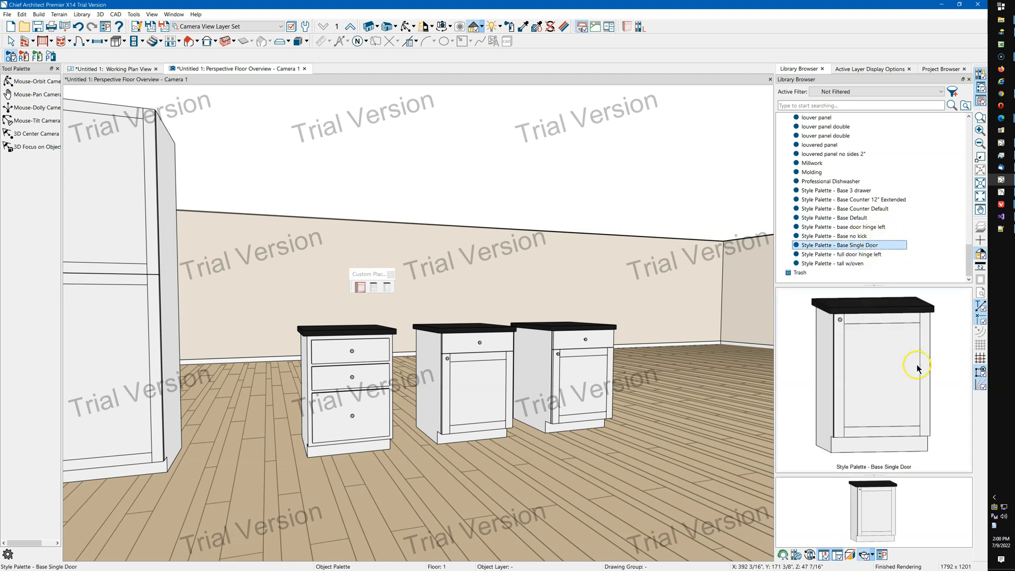
click(492, 381)
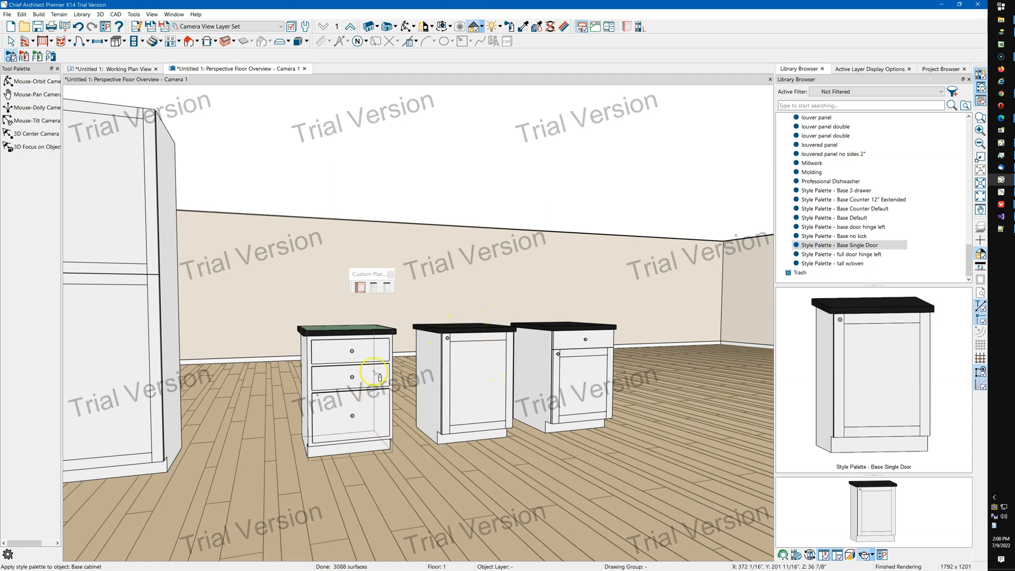
click(328, 380)
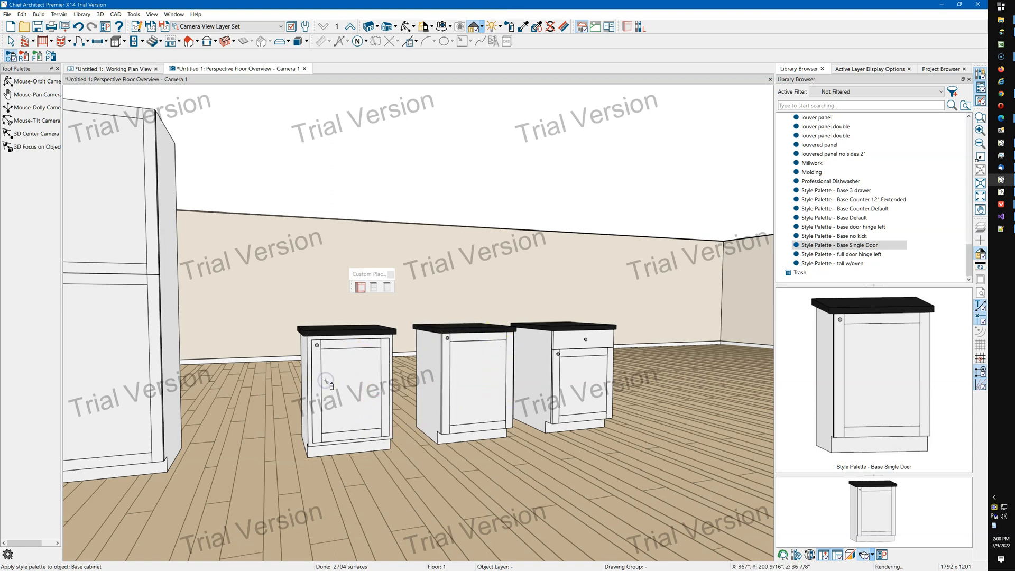
key(Escape)
Apply the Style Palette - Base Default to the middle and left base cabinets.
scroll(334, 405, up, 3)
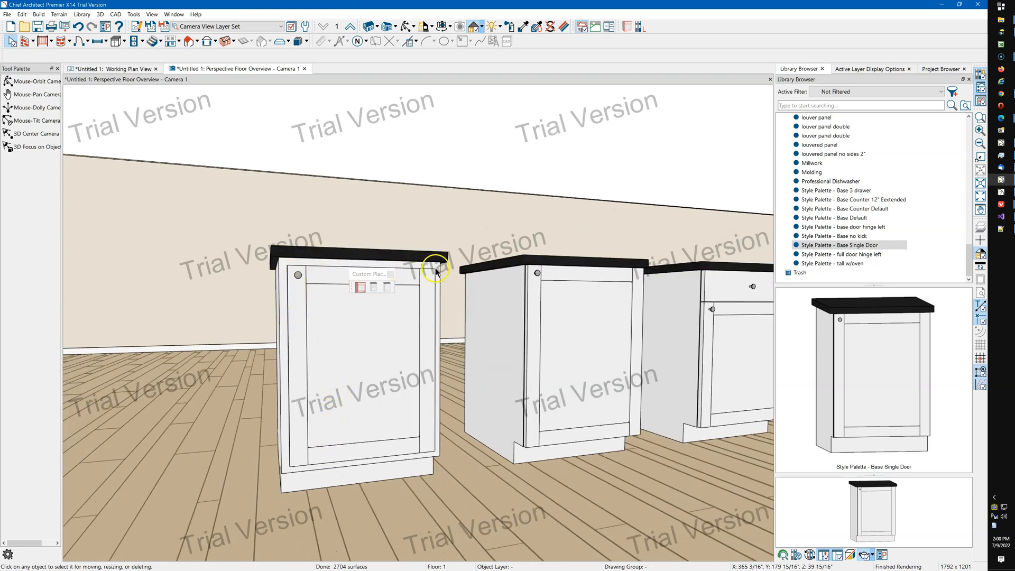
scroll(361, 377, down, 2)
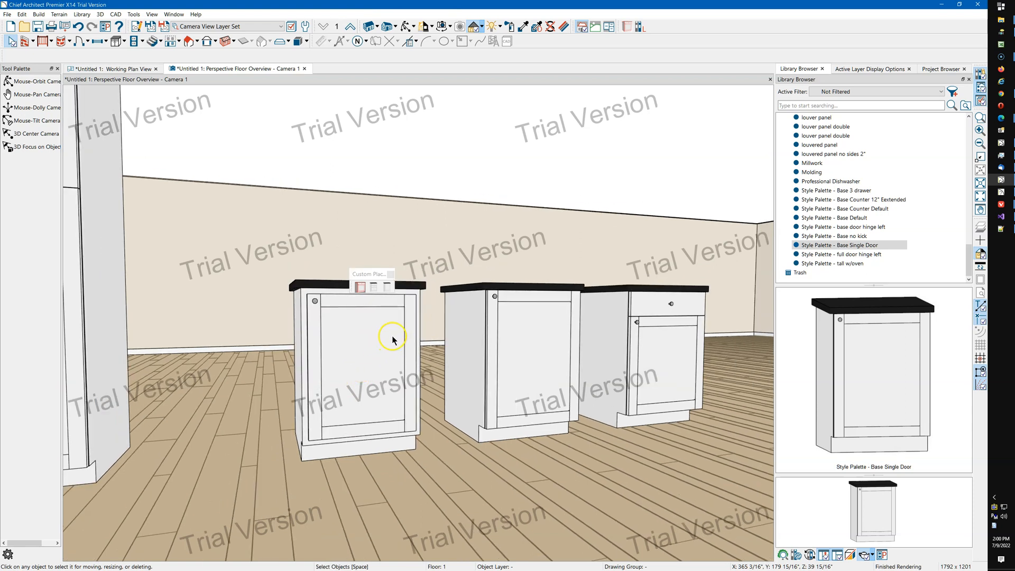
scroll(398, 376, down, 1)
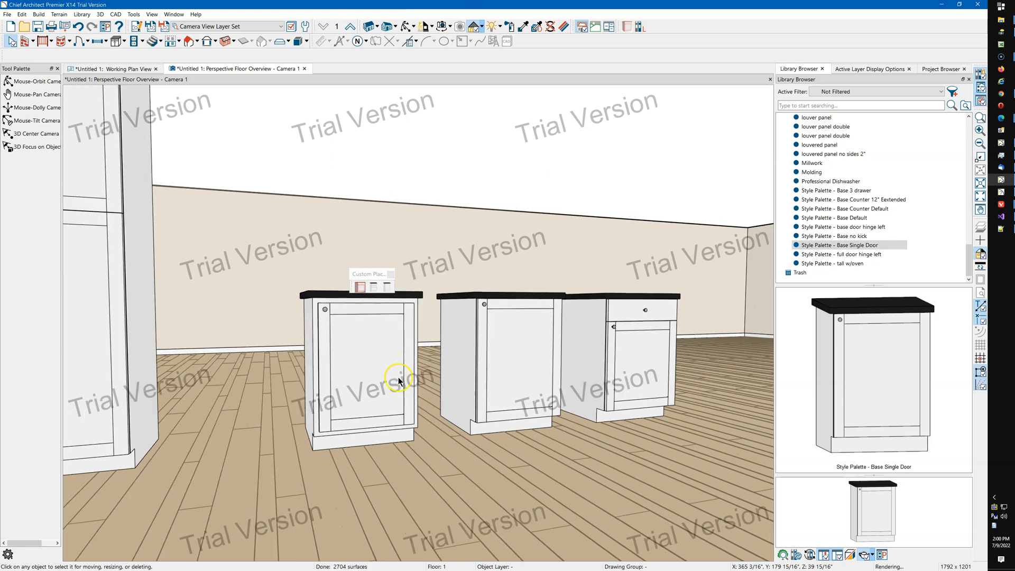
scroll(388, 389, down, 1)
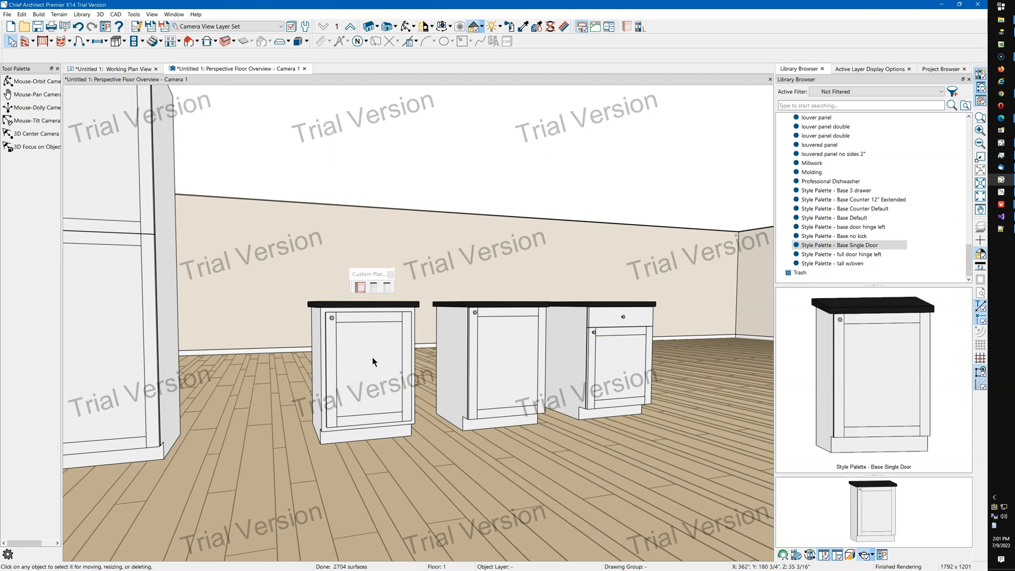
click(939, 211)
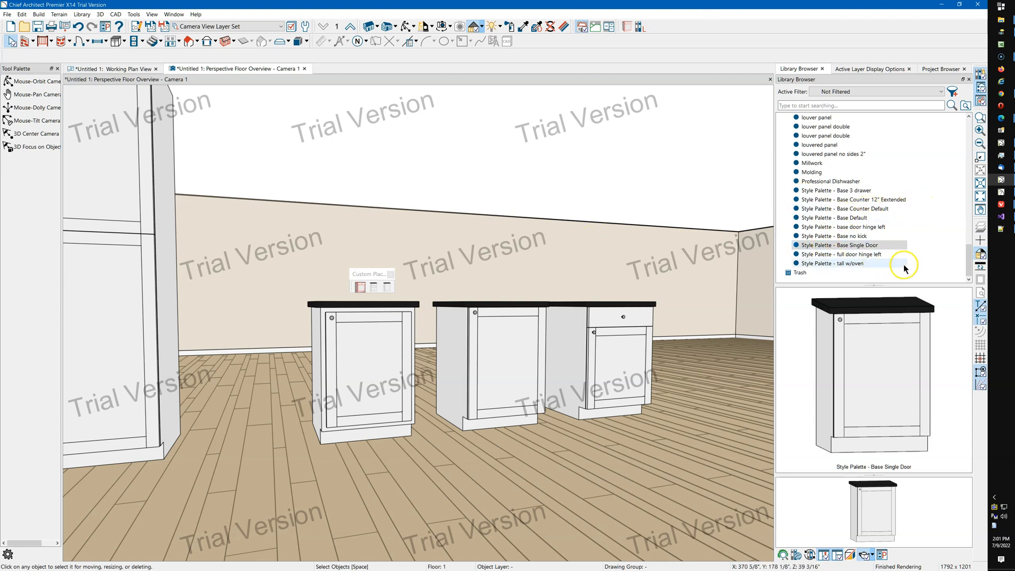
click(864, 218)
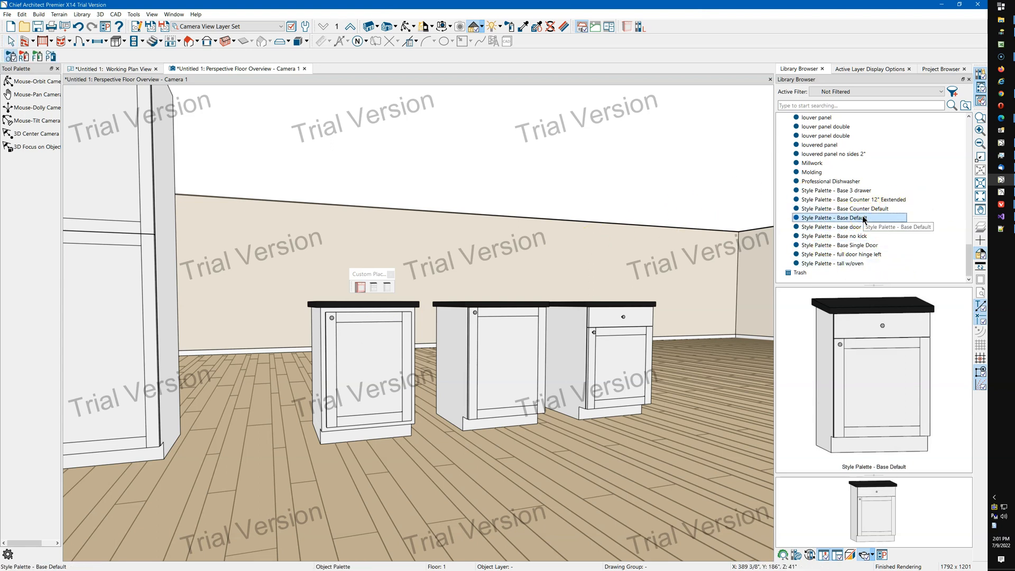
click(526, 356)
click(380, 375)
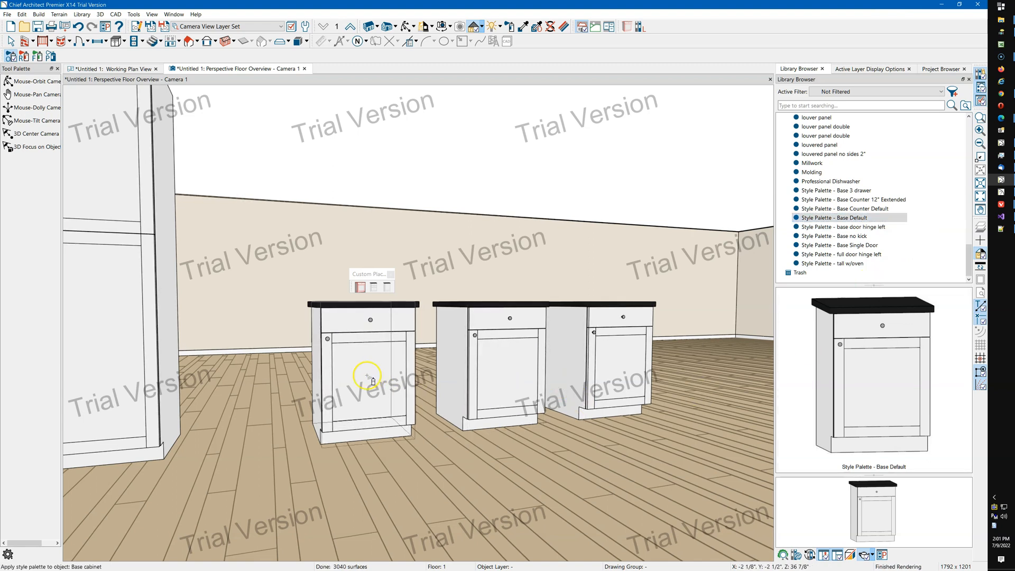
key(Escape)
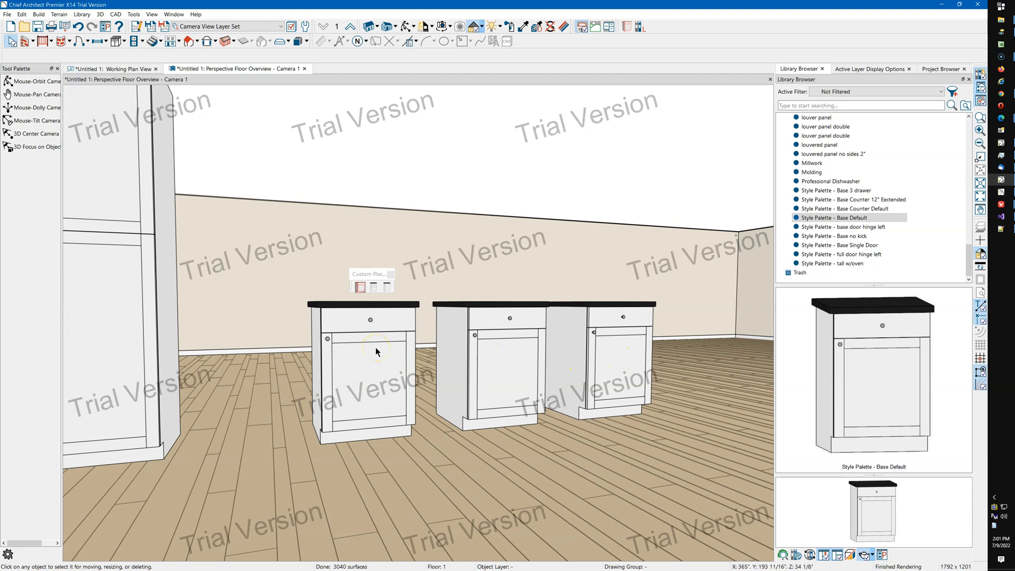
Apply the Style Palette - Base no kick to the middle and right base cabinets.
click(371, 352)
click(863, 238)
click(908, 394)
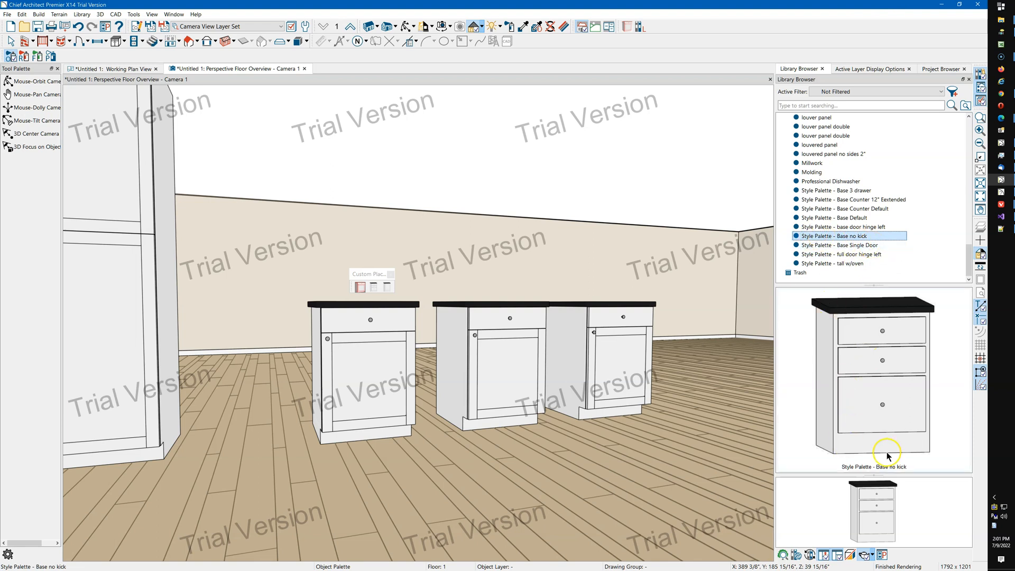
click(492, 361)
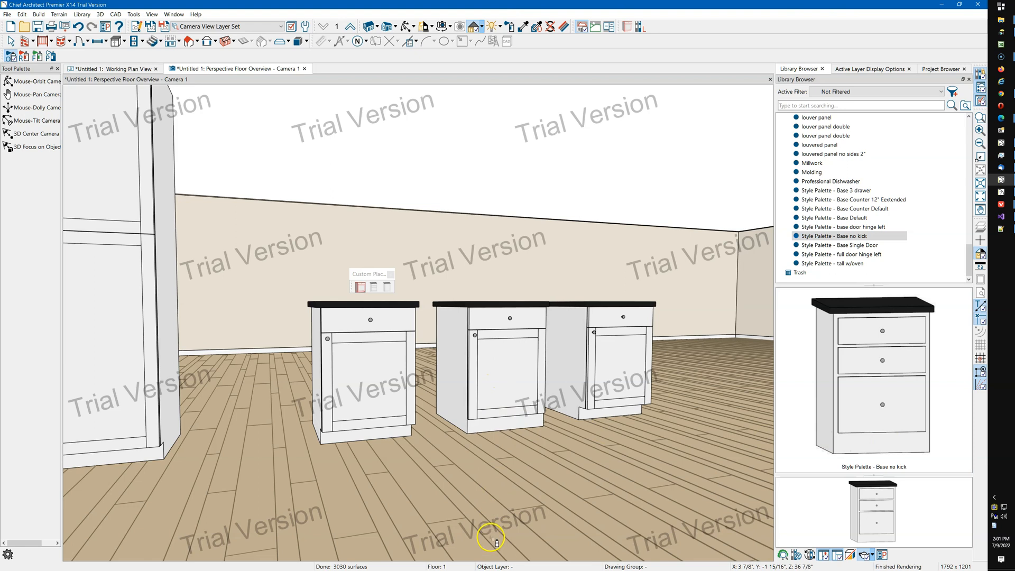
click(608, 352)
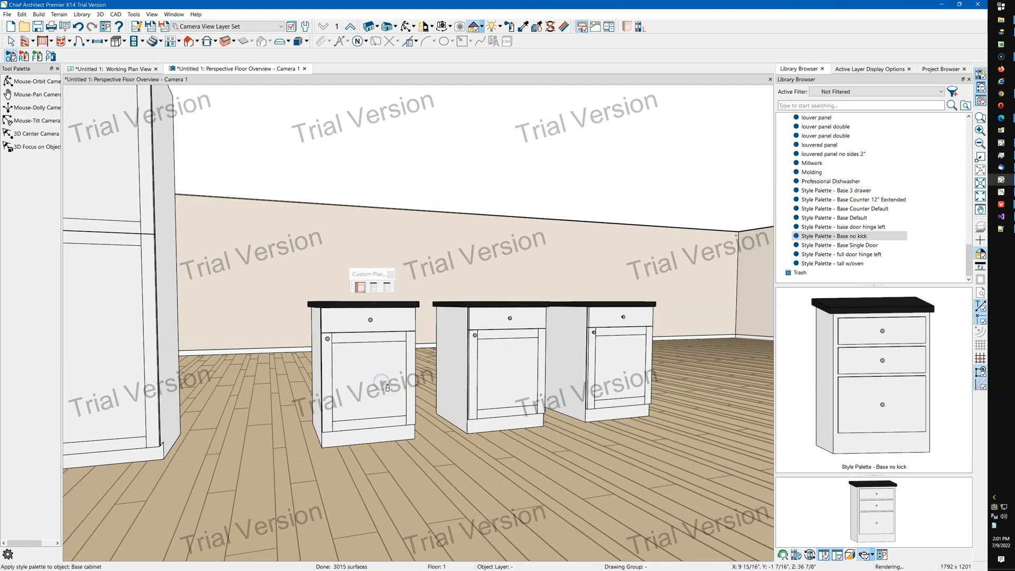
Reposition the Custom Placement palette and use its Base Single Door style palette on the middle and left cabinets.
drag(362, 275, 366, 249)
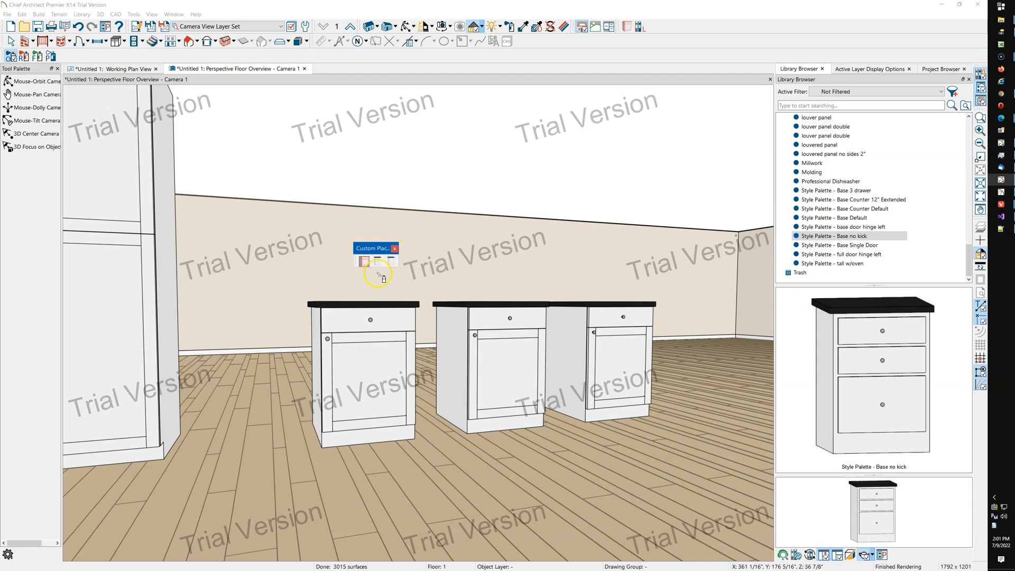
click(391, 262)
click(488, 360)
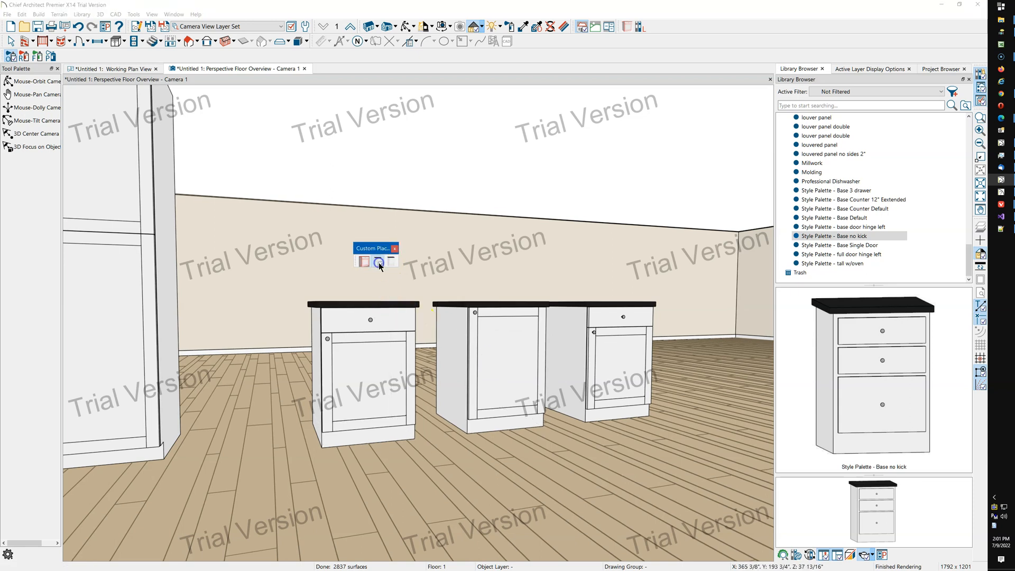
click(384, 351)
Use the Custom Placement palette's Base Default style palette button on the left and middle base cabinets.
click(364, 262)
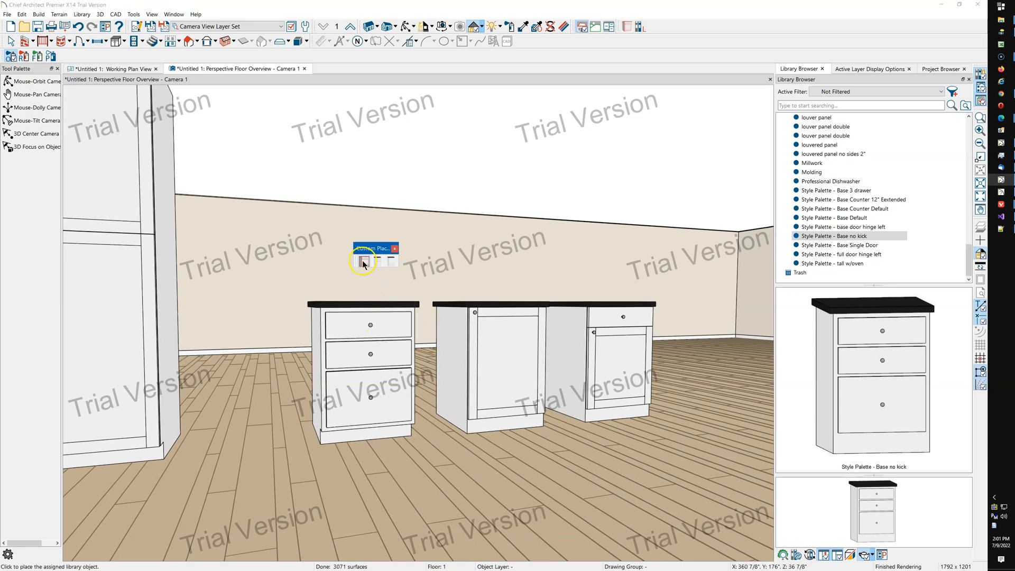
click(362, 328)
click(508, 358)
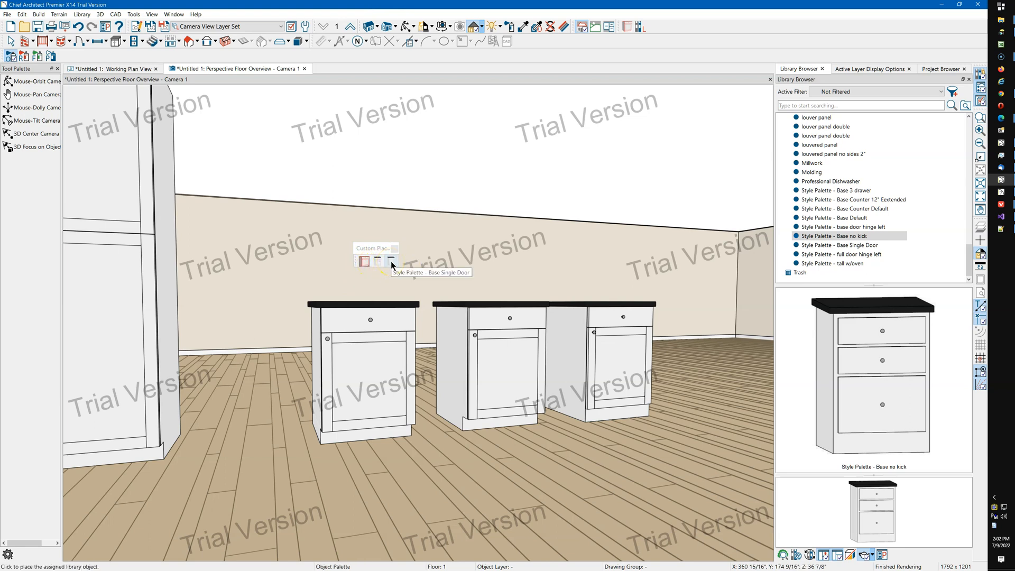
Open the specification of the palette's Style Palette button and review its button icon choices without keeping changes.
click(364, 262)
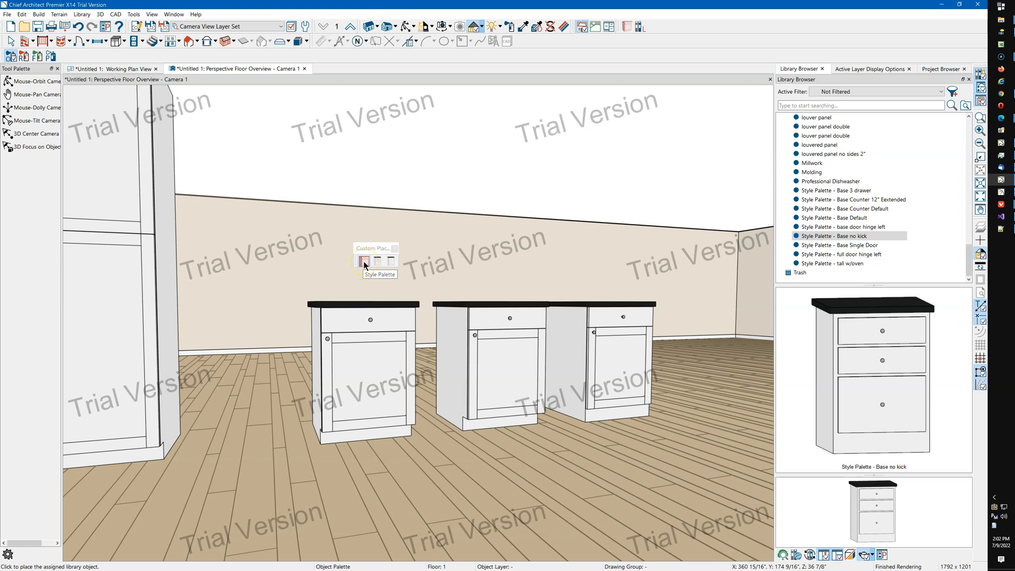
double_click(364, 263)
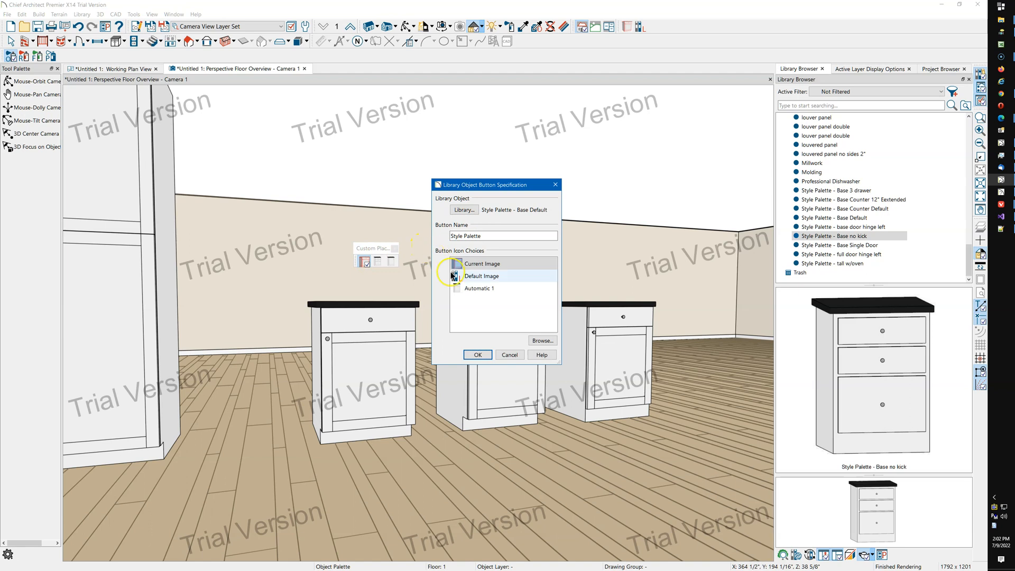
click(471, 265)
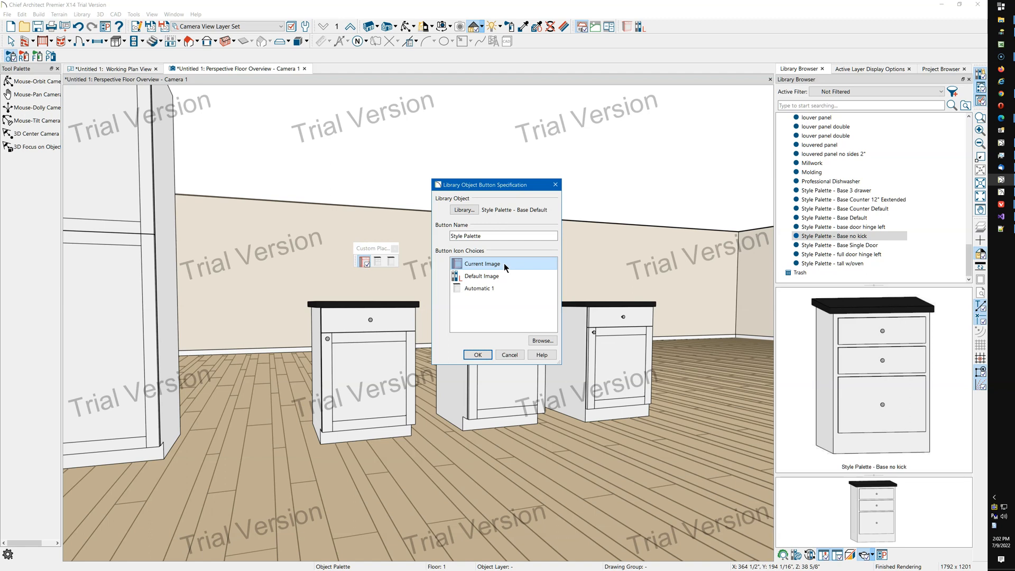
click(547, 343)
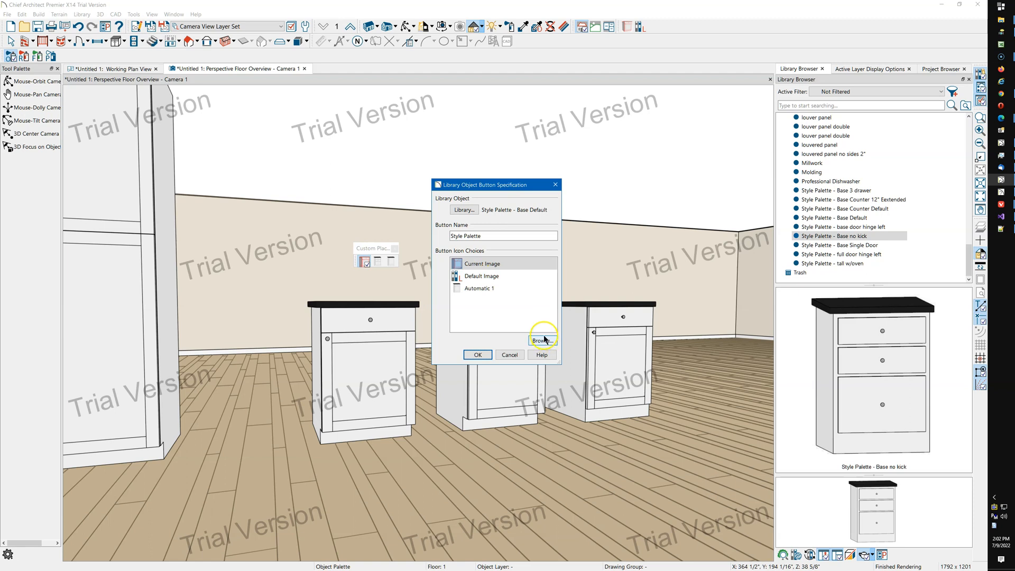
click(484, 289)
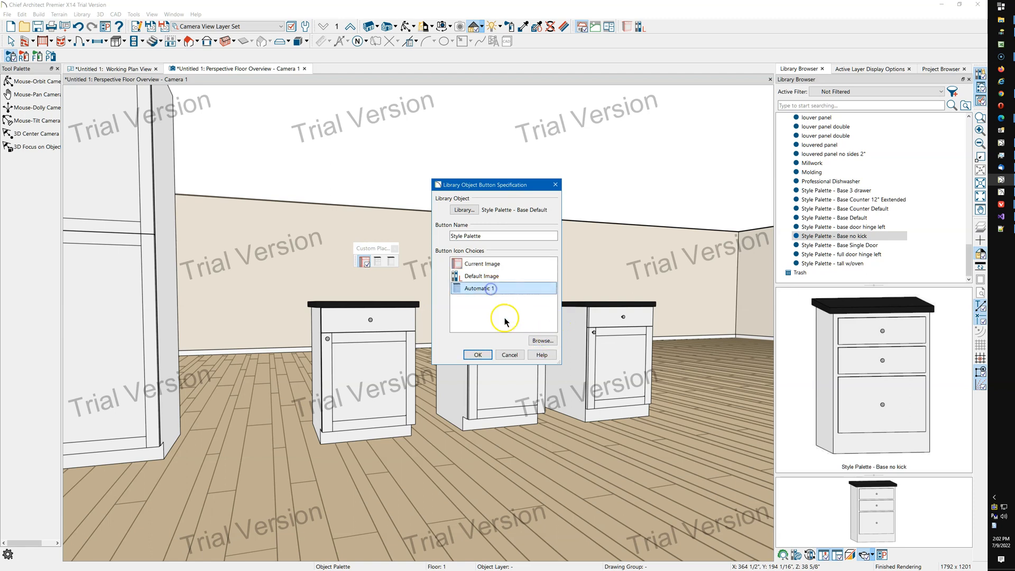
click(489, 264)
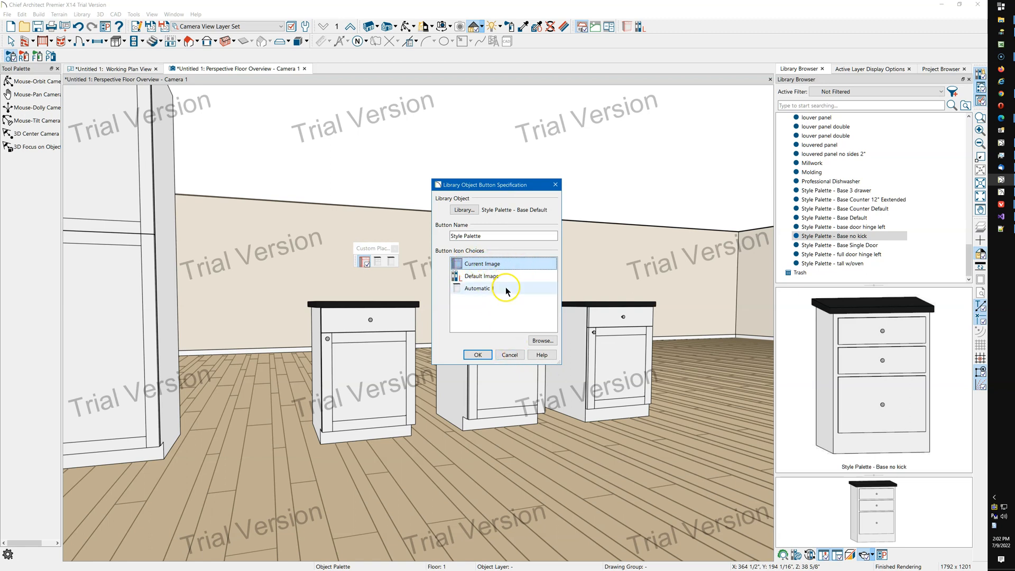
click(511, 355)
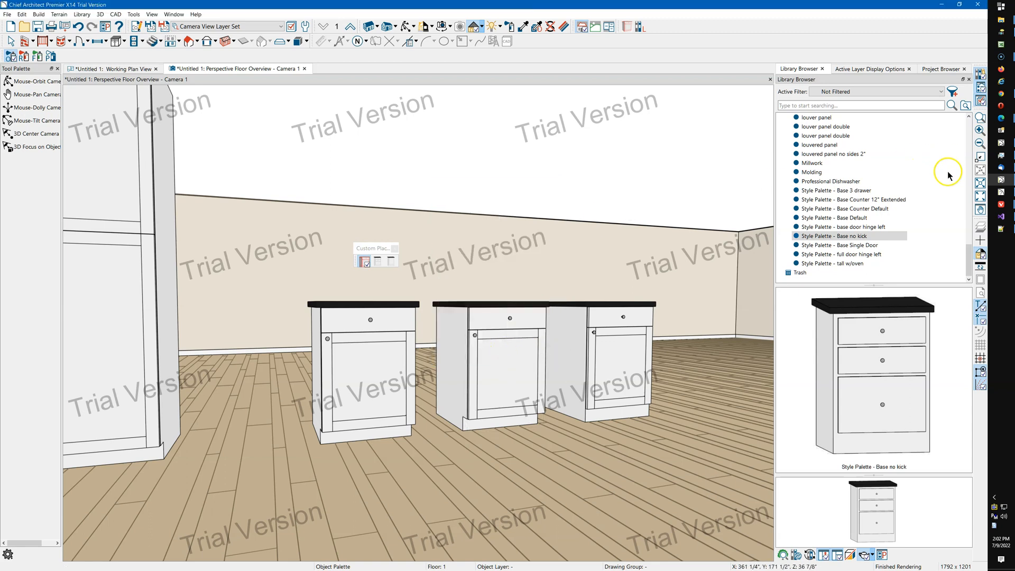
Switch to Chief Architect Premier X12 and set the camera view's rendering technique to Line Drawing.
click(1002, 144)
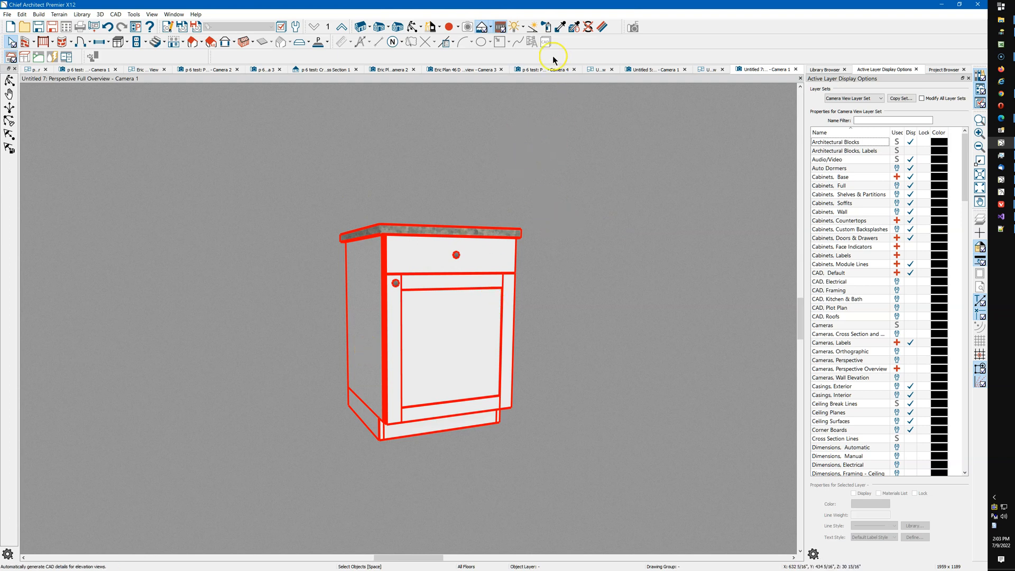
click(490, 28)
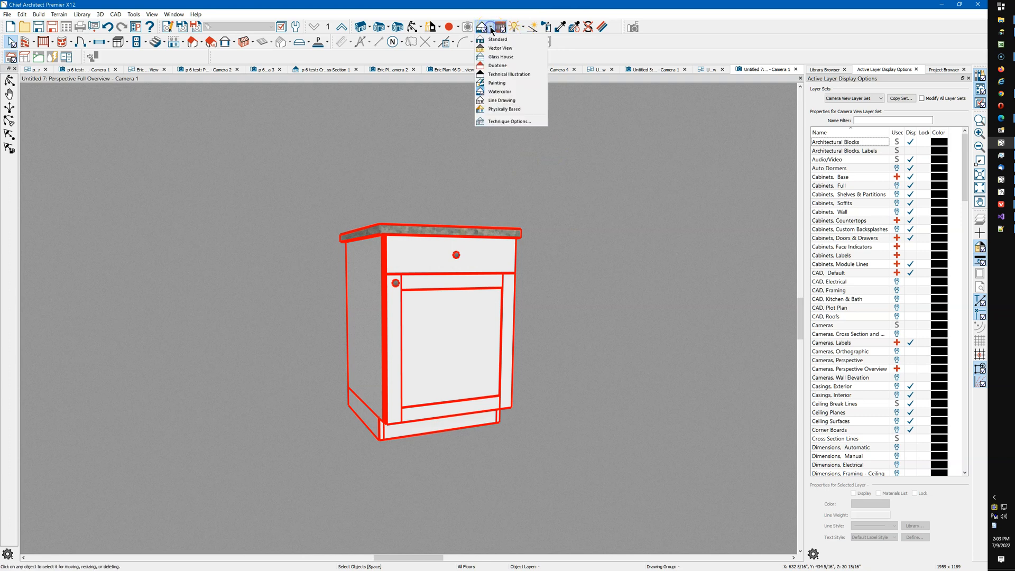
click(494, 99)
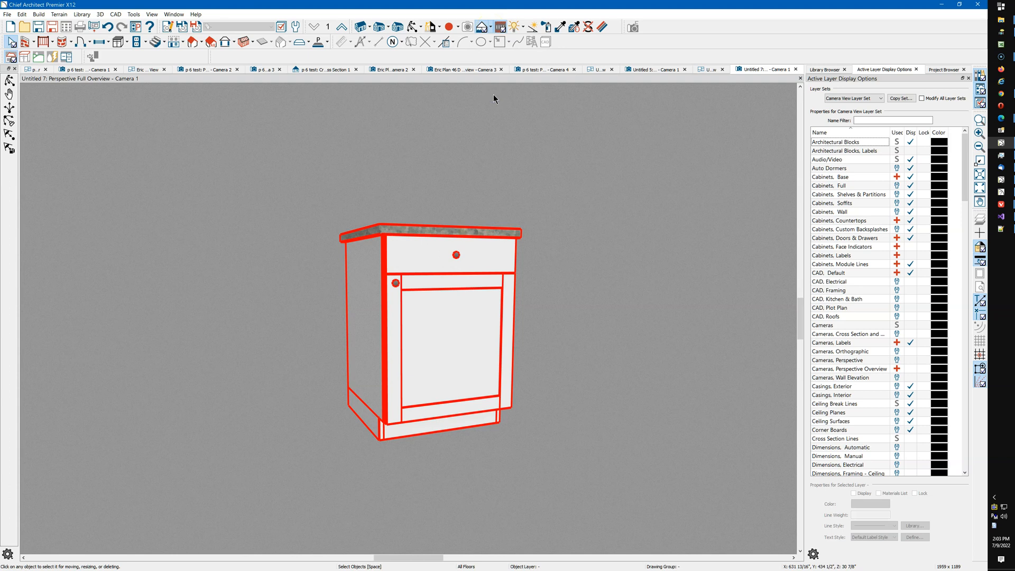
Open the Rendering Technique Options dialog and review the line drawing settings, closing it without changes.
click(491, 27)
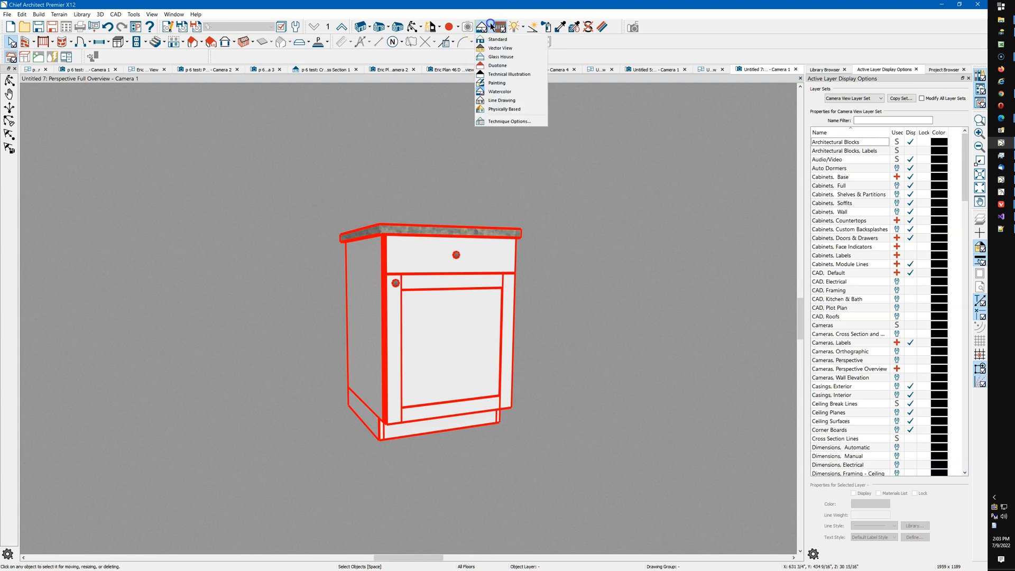
click(513, 121)
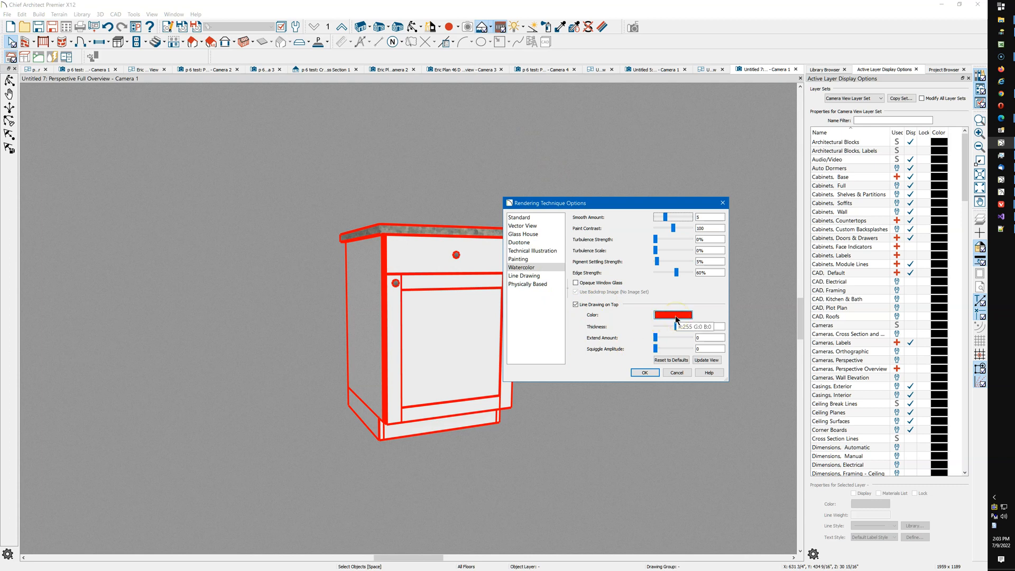
click(678, 329)
click(676, 373)
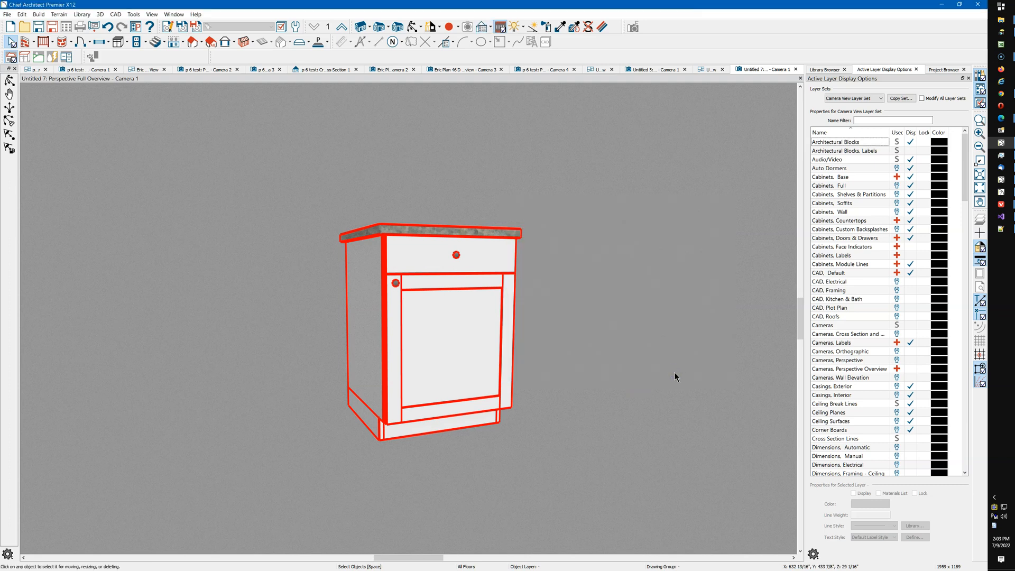
Toggle the line weight display on and off, then minimize the X12 window to return to X14.
click(982, 260)
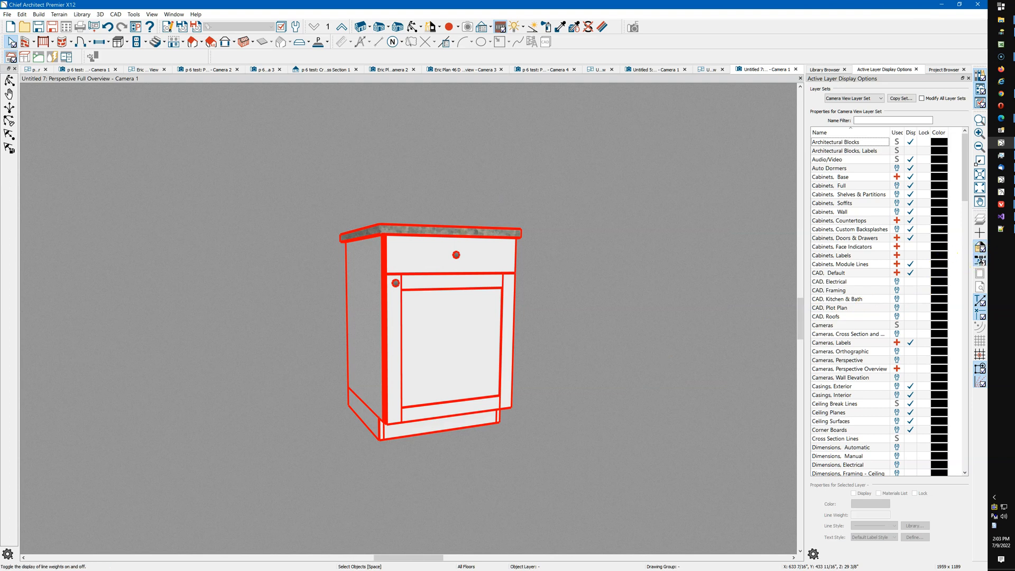
click(981, 260)
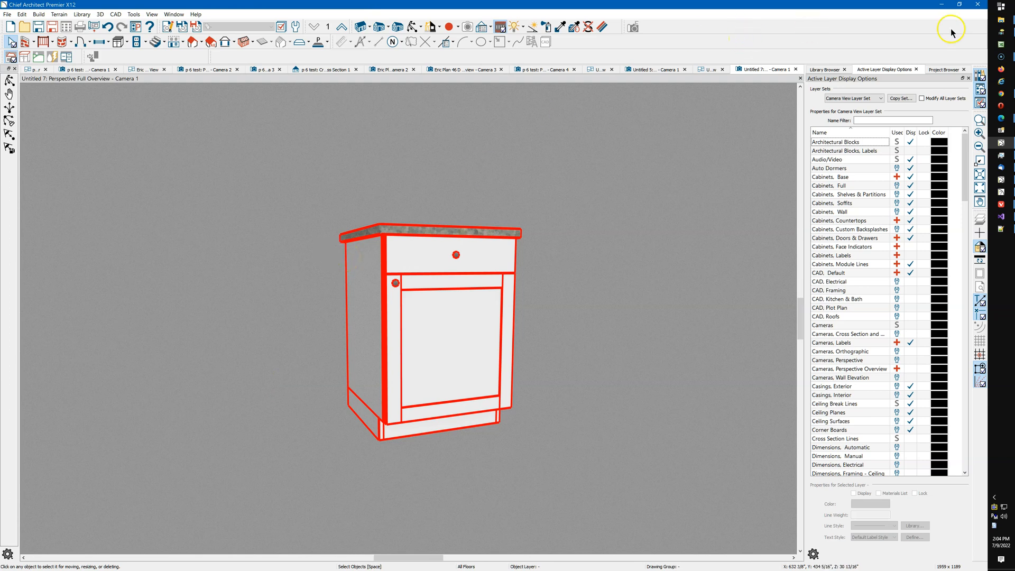
click(941, 6)
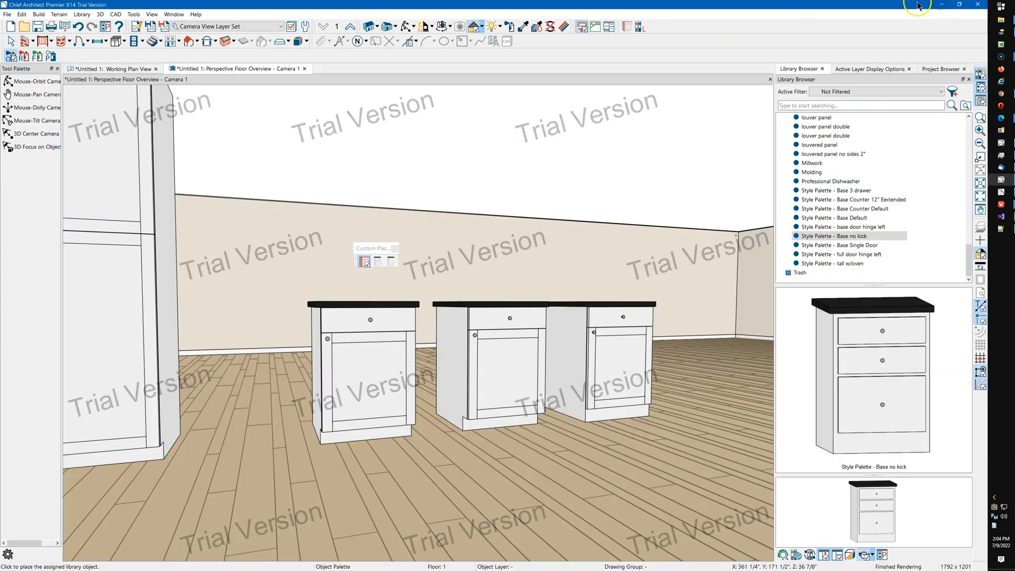
click(366, 267)
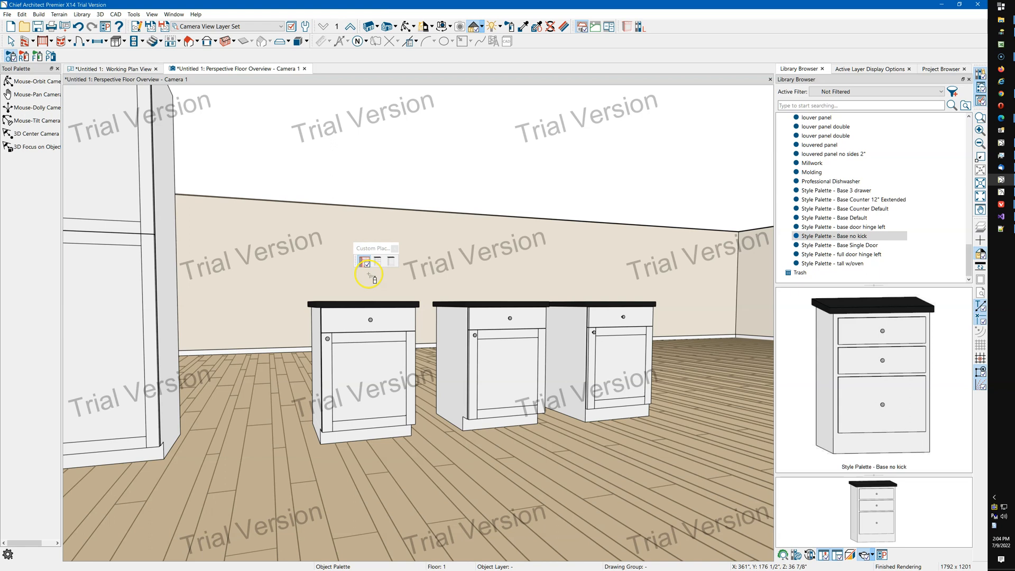
key(space)
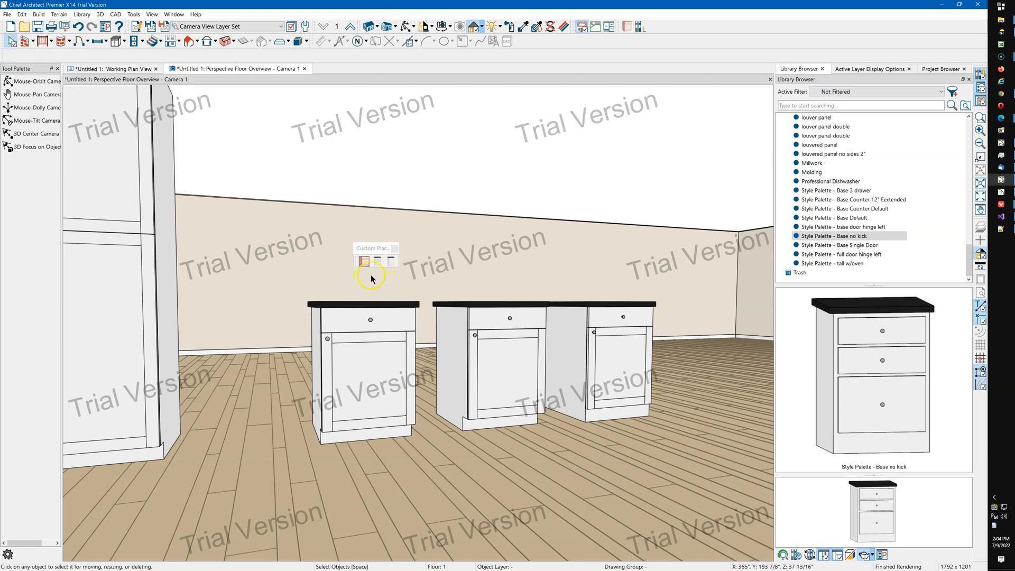
click(366, 265)
Place the Professional Dishwasher from the library into the middle base cabinet.
click(830, 180)
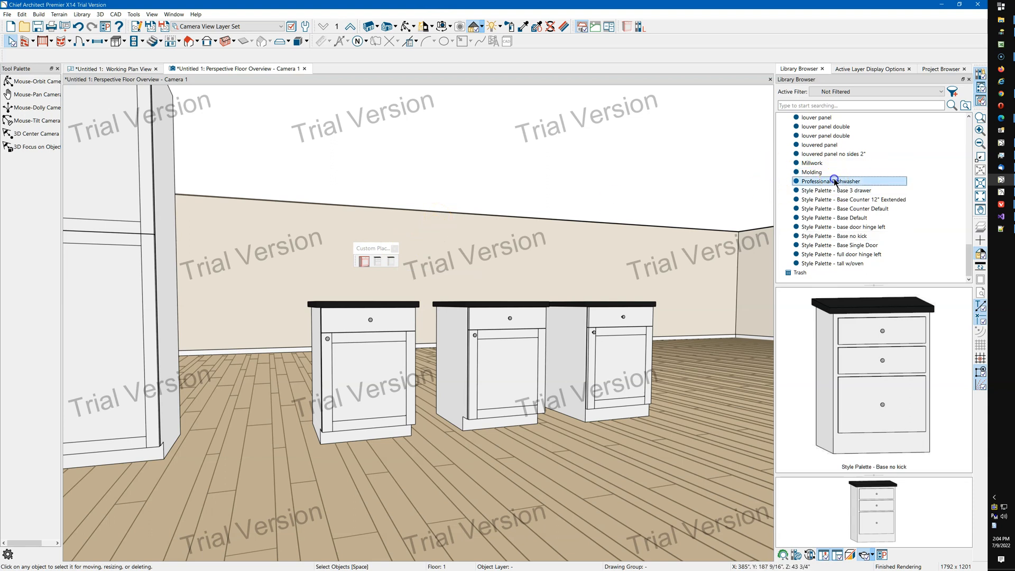
click(518, 354)
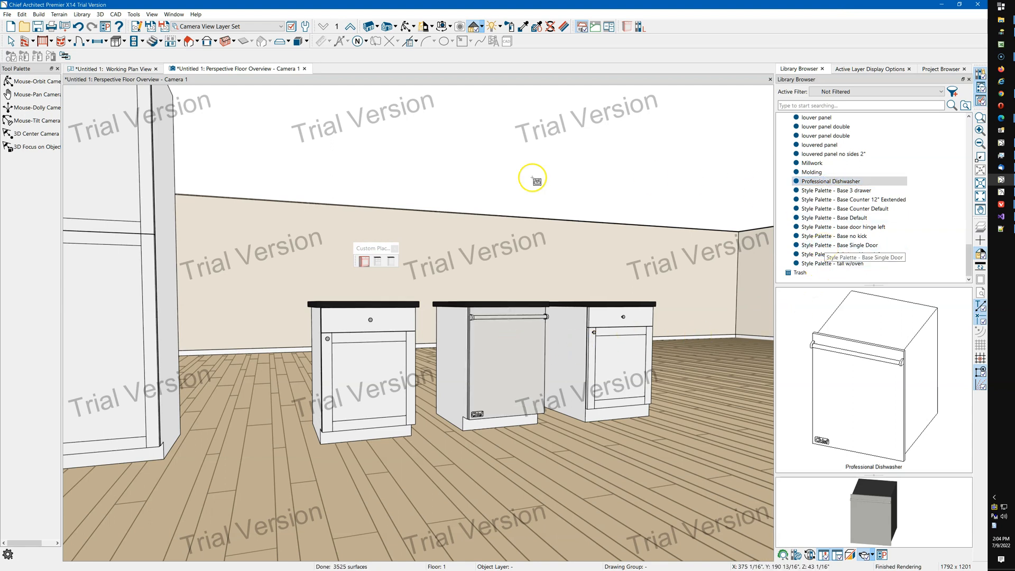
Apply the Style Palette - Base Default to the middle and right base cabinets.
click(860, 221)
click(520, 346)
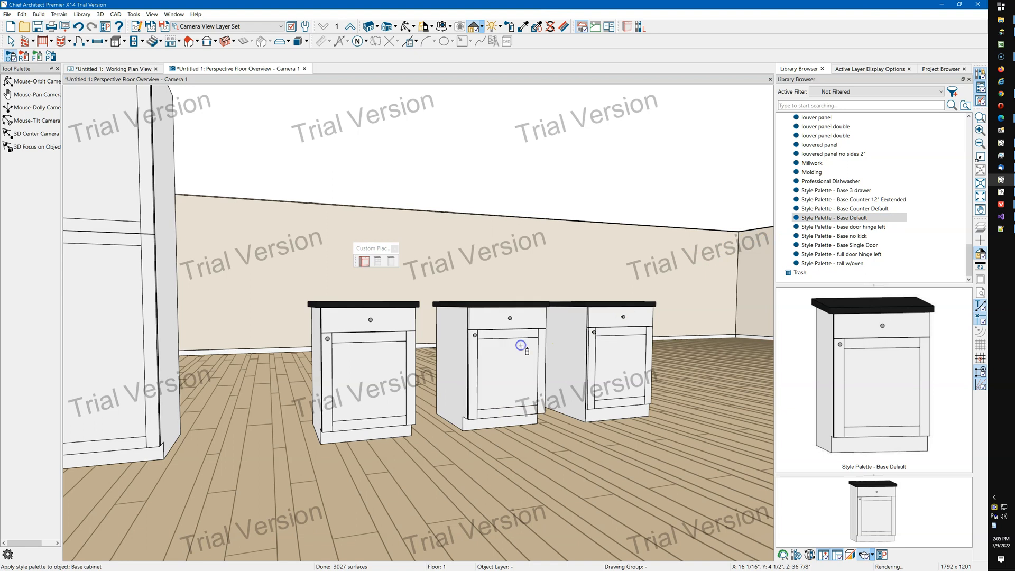
click(612, 381)
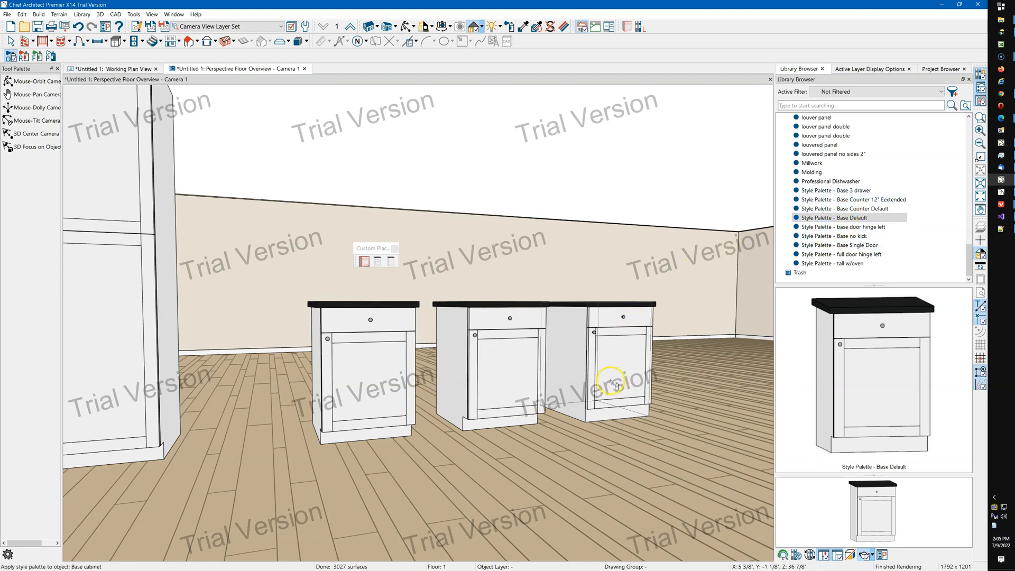
click(610, 353)
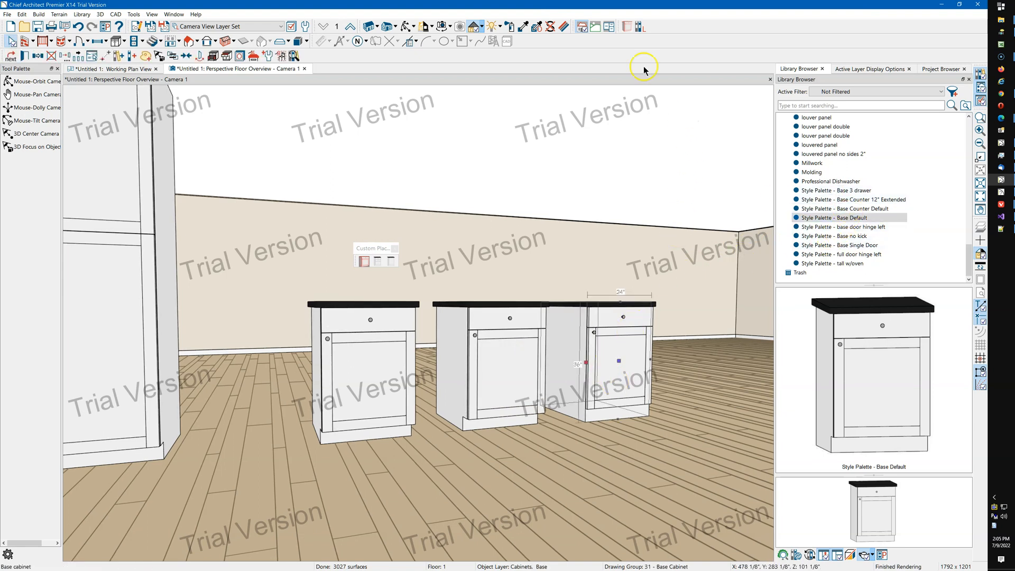
Apply the Style Palette - Base Counter 12" Extended to the left, middle and right base cabinets.
click(406, 27)
drag(487, 164, 480, 390)
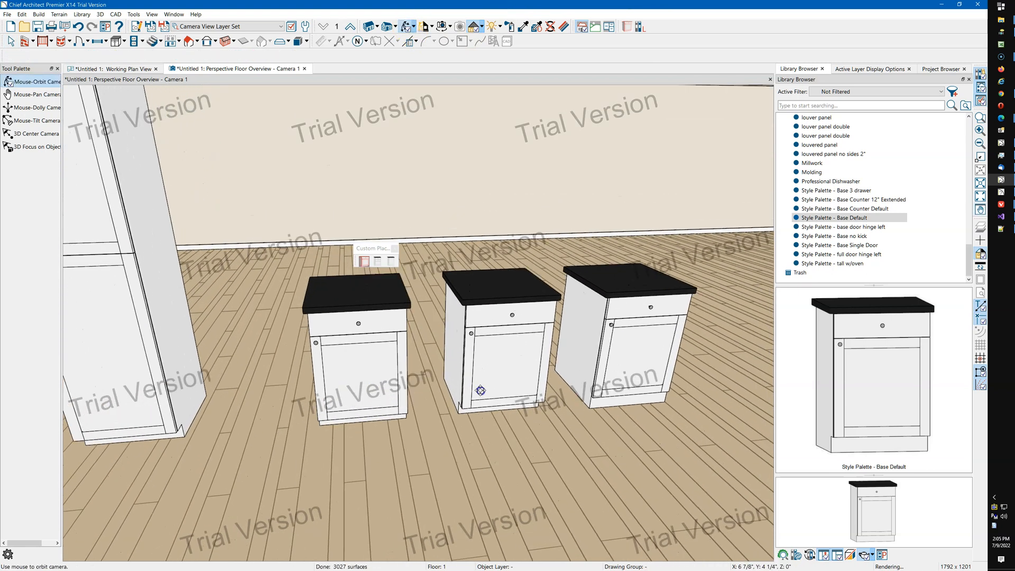
key(space)
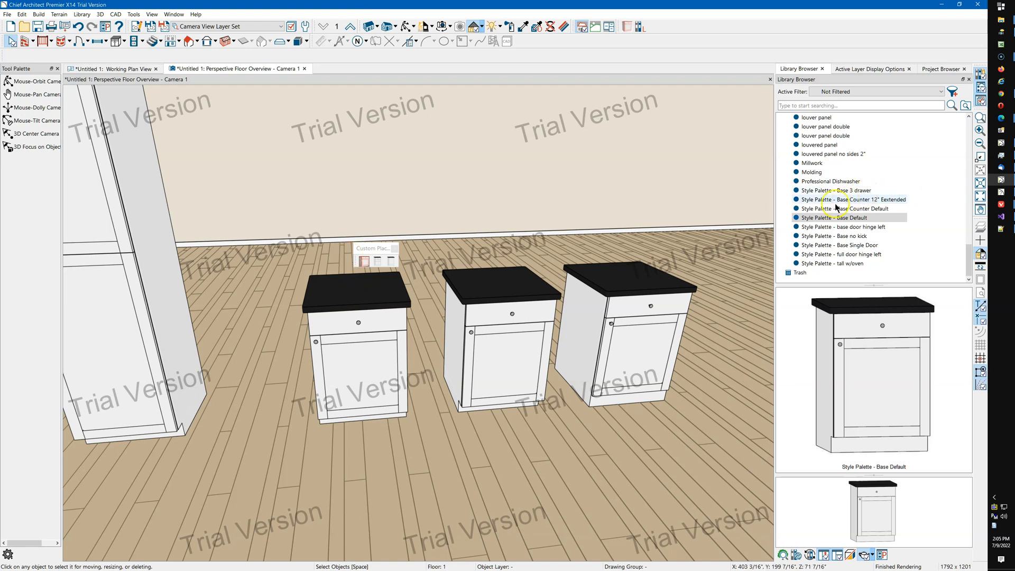
click(897, 200)
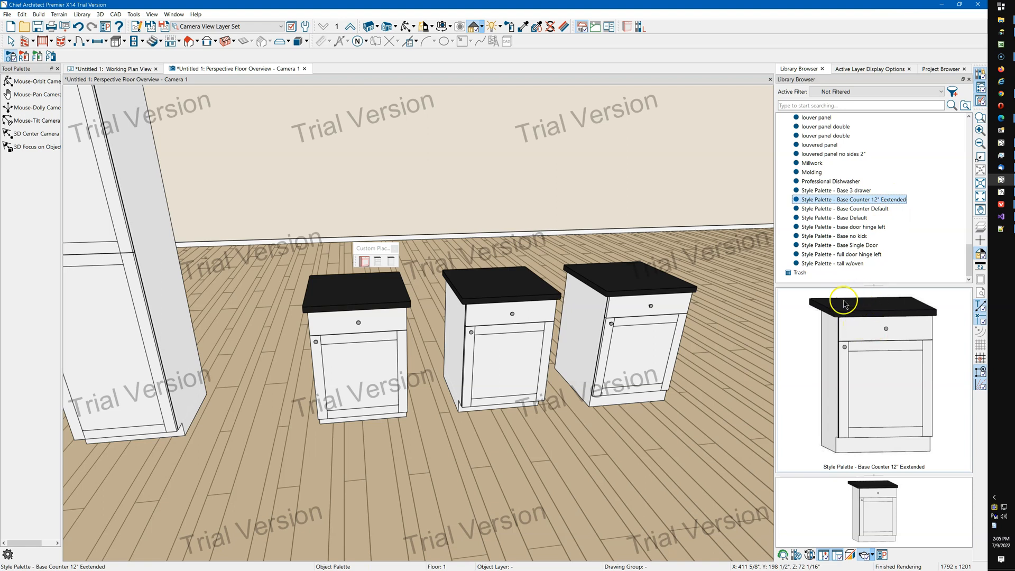
click(351, 354)
click(492, 338)
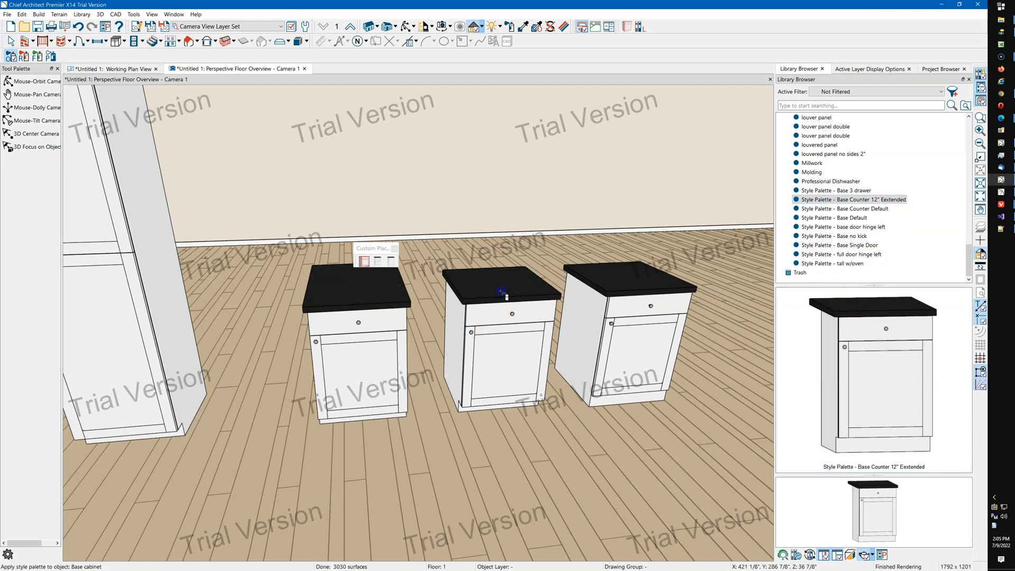
click(608, 333)
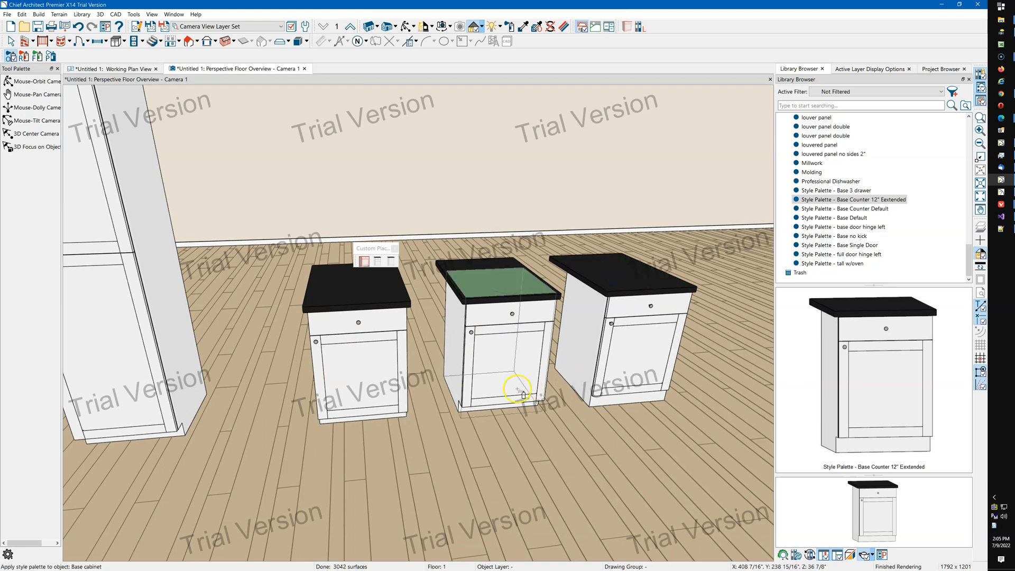
Apply the Style Palette - Base Counter Default to the right, middle and left base cabinets, then select the right cabinet.
click(878, 210)
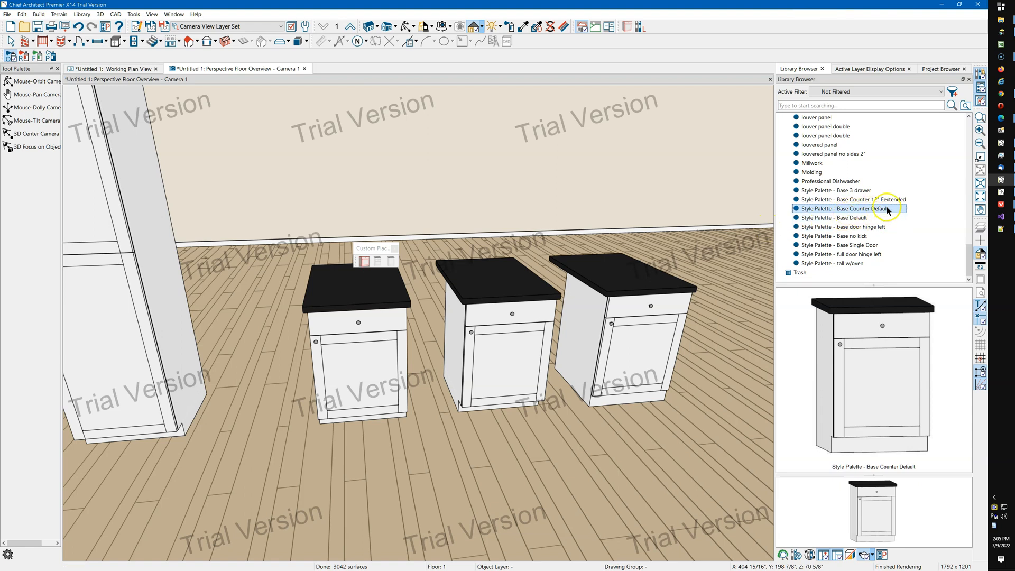
click(648, 288)
click(508, 310)
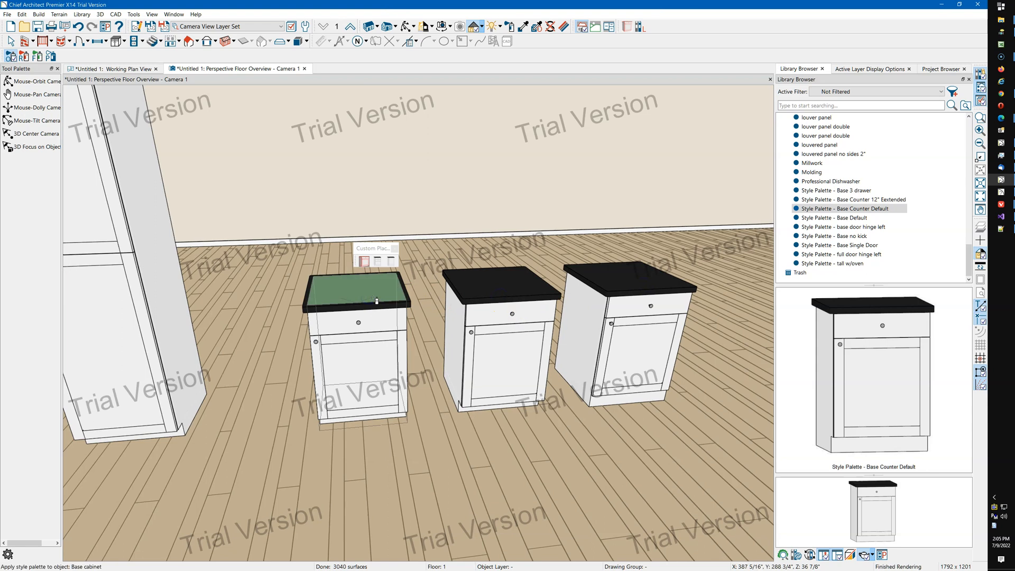
click(277, 287)
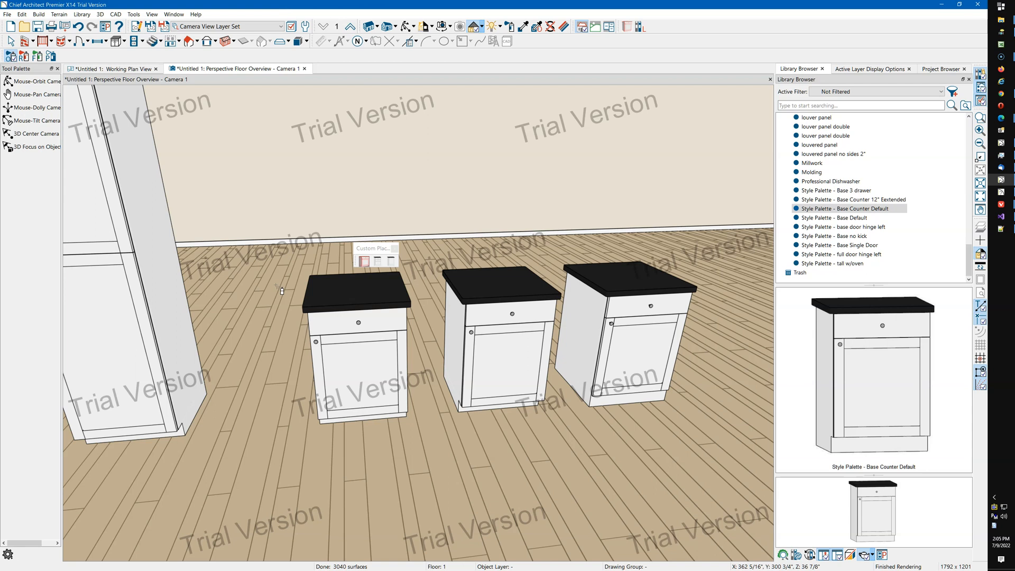
key(Escape)
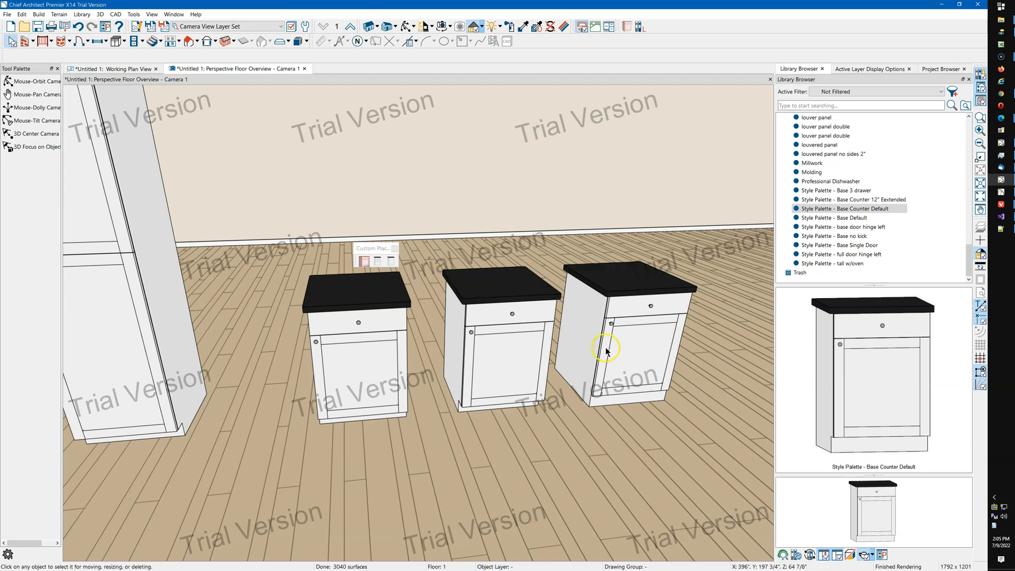
click(632, 353)
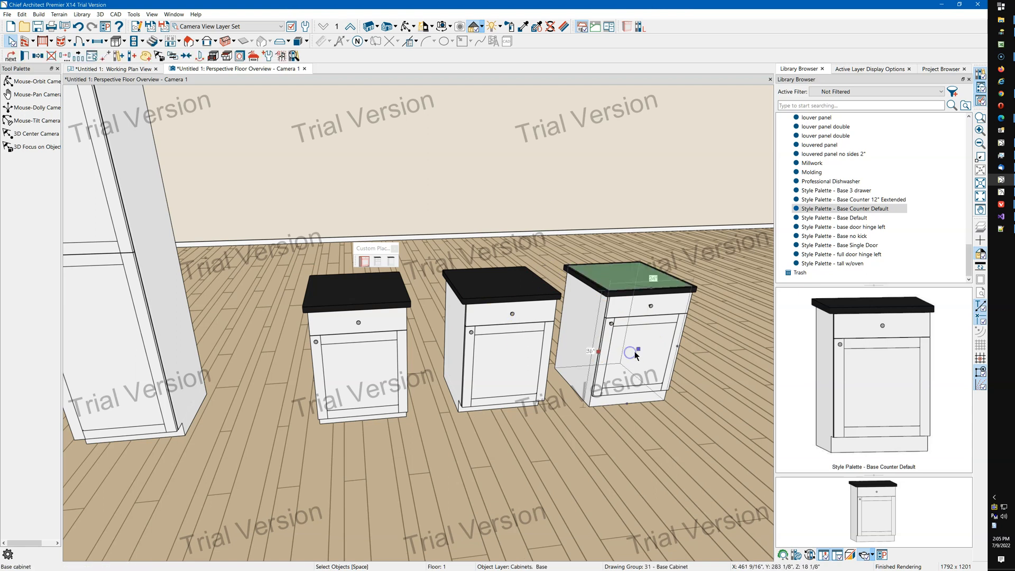
Move the right and left base cabinets against the middle one to form a continuous run.
drag(641, 351, 545, 360)
click(356, 356)
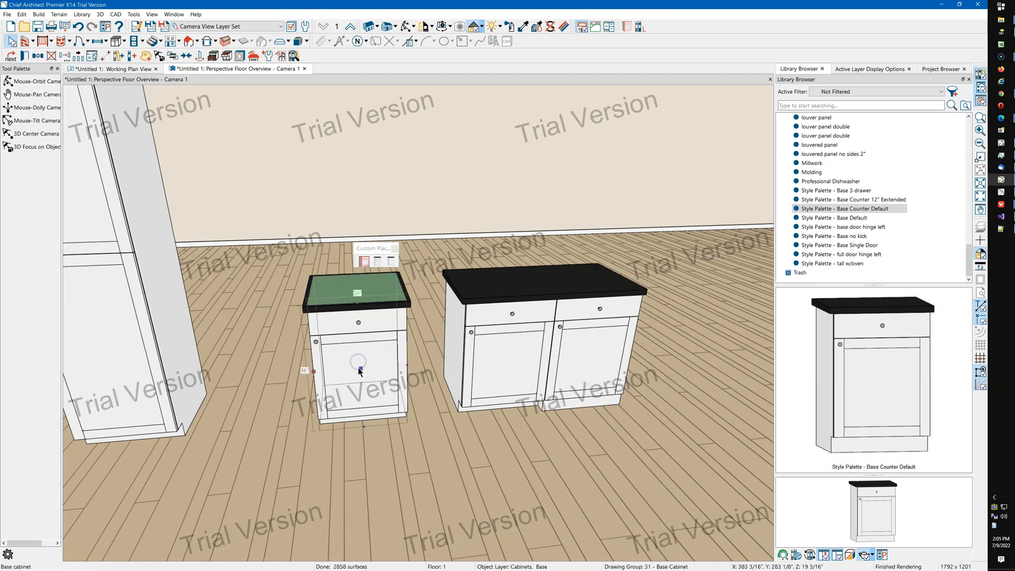
drag(361, 370, 427, 370)
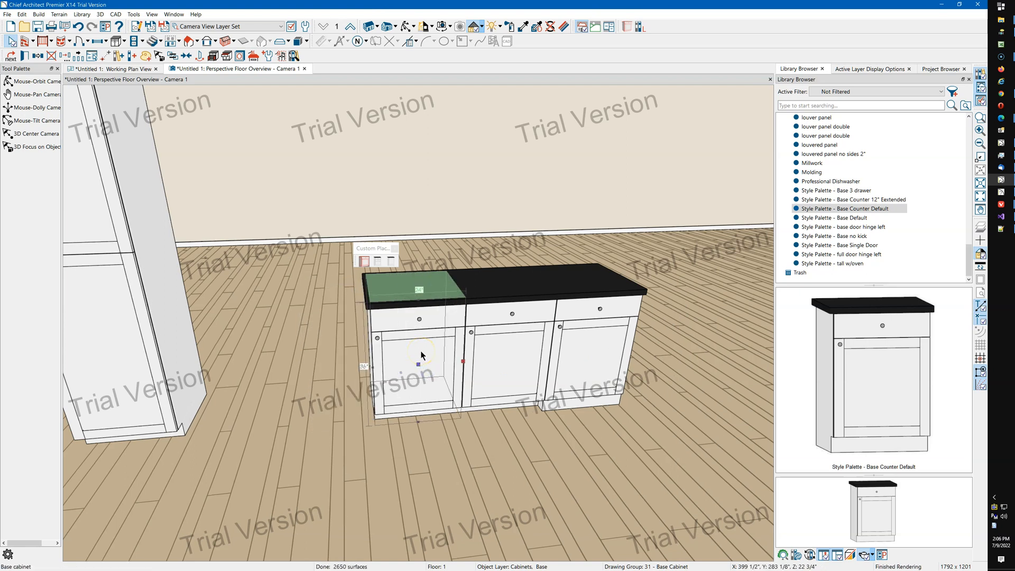
Place the Professional Dishwasher from the library into the right base cabinet.
click(660, 374)
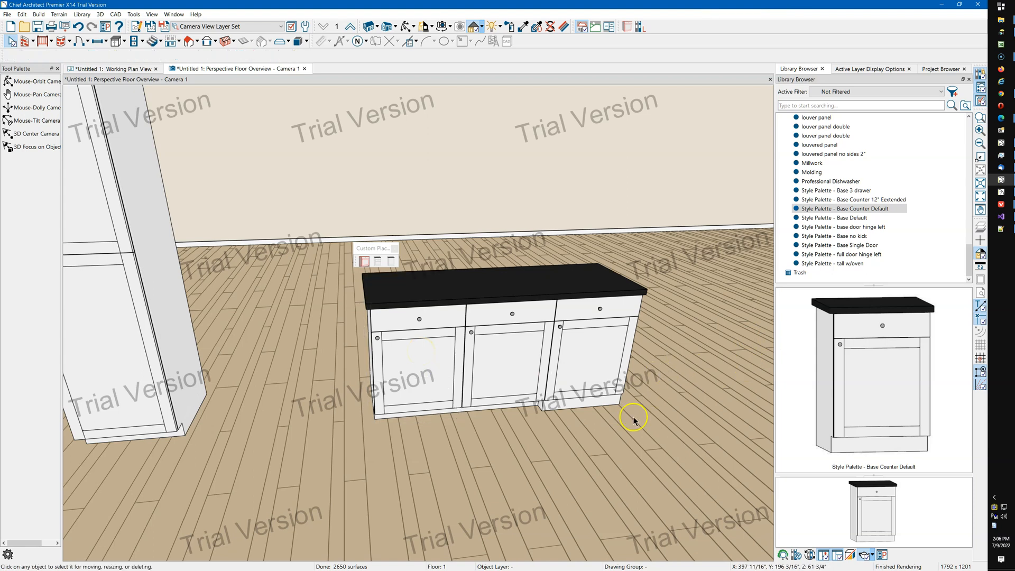
click(583, 401)
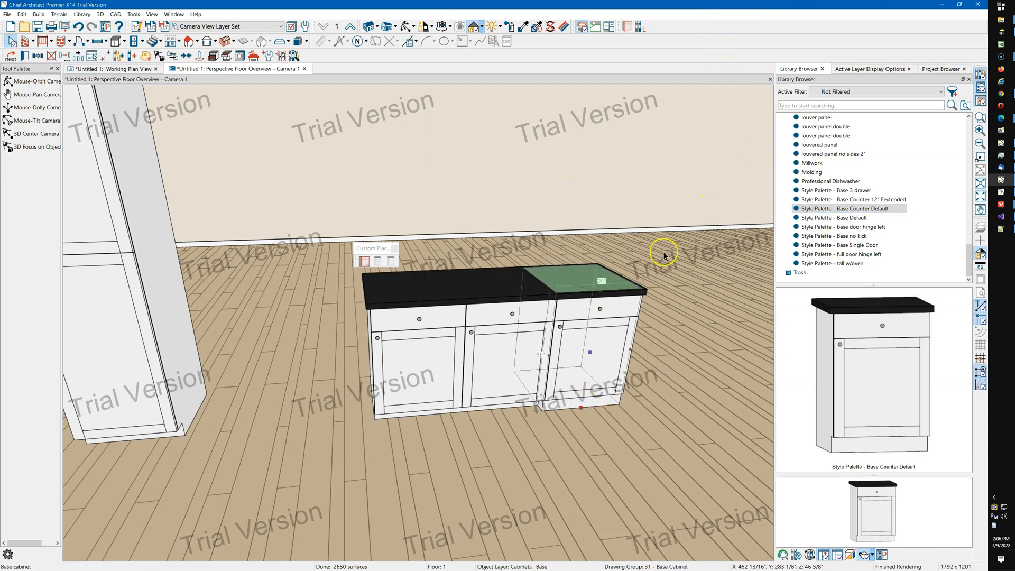
click(635, 336)
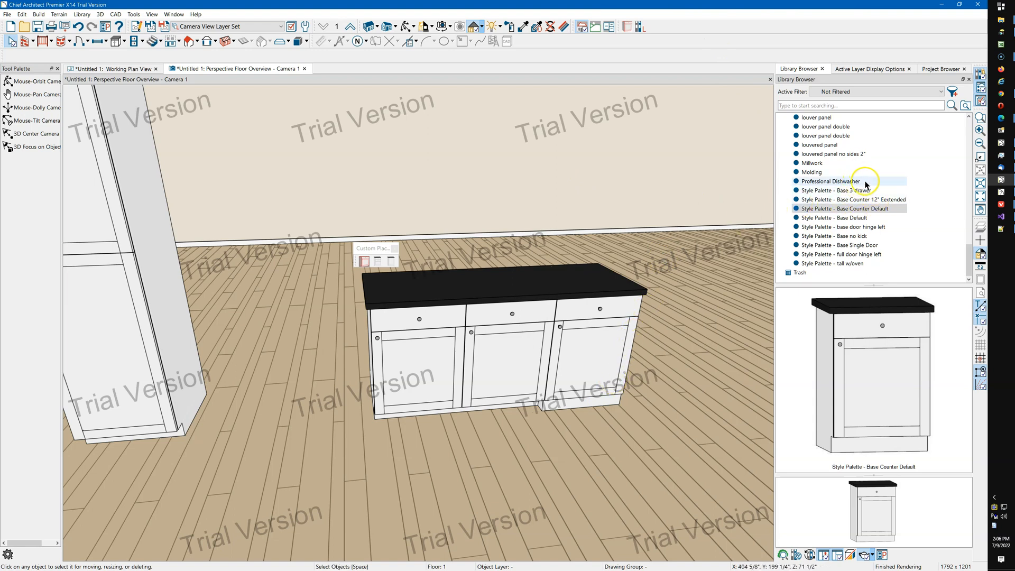
click(847, 182)
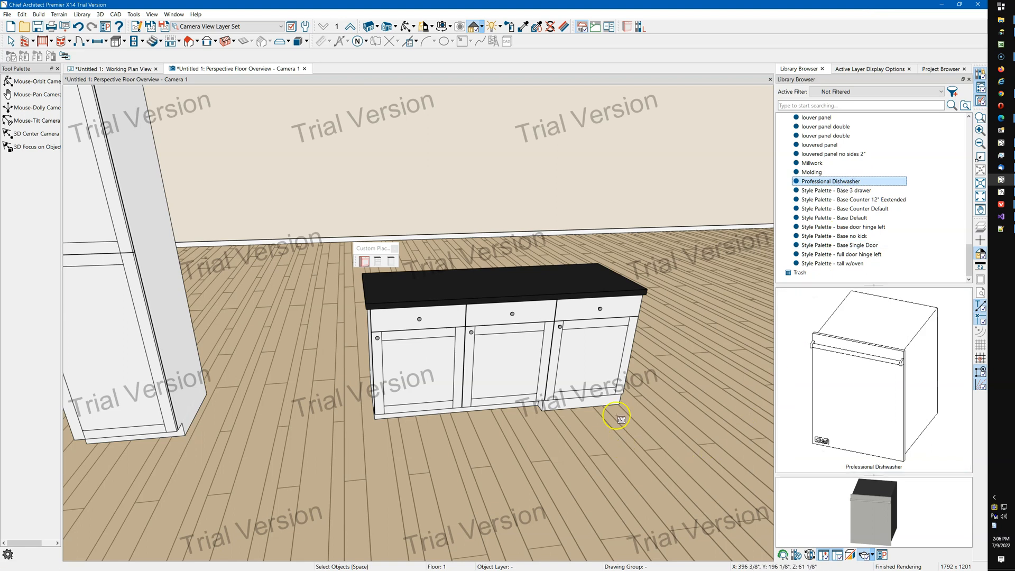
click(612, 349)
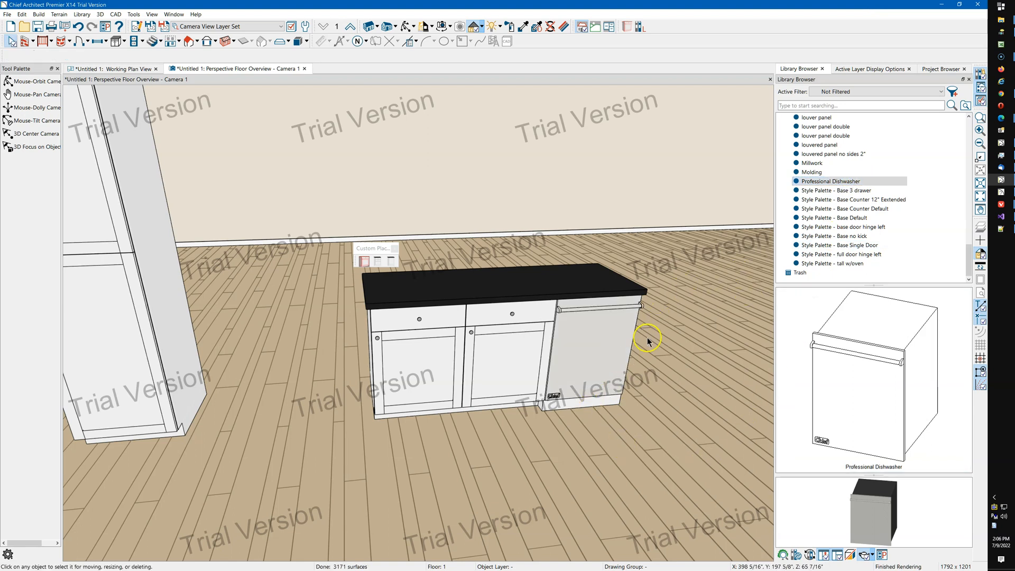
Apply the Style Palette - Base Counter Default and then Style Palette - Base Default to the right base cabinet.
click(852, 210)
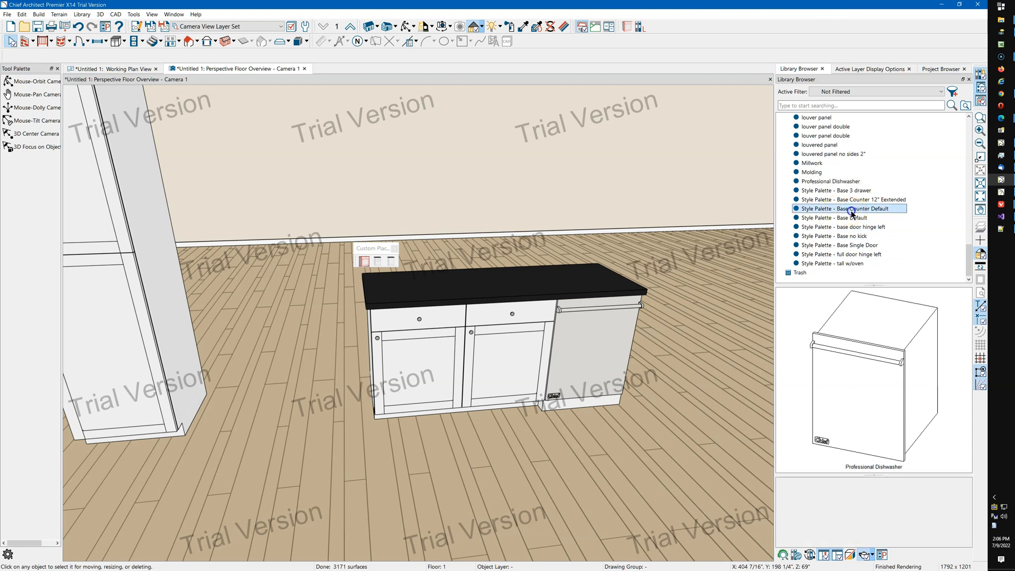
click(607, 344)
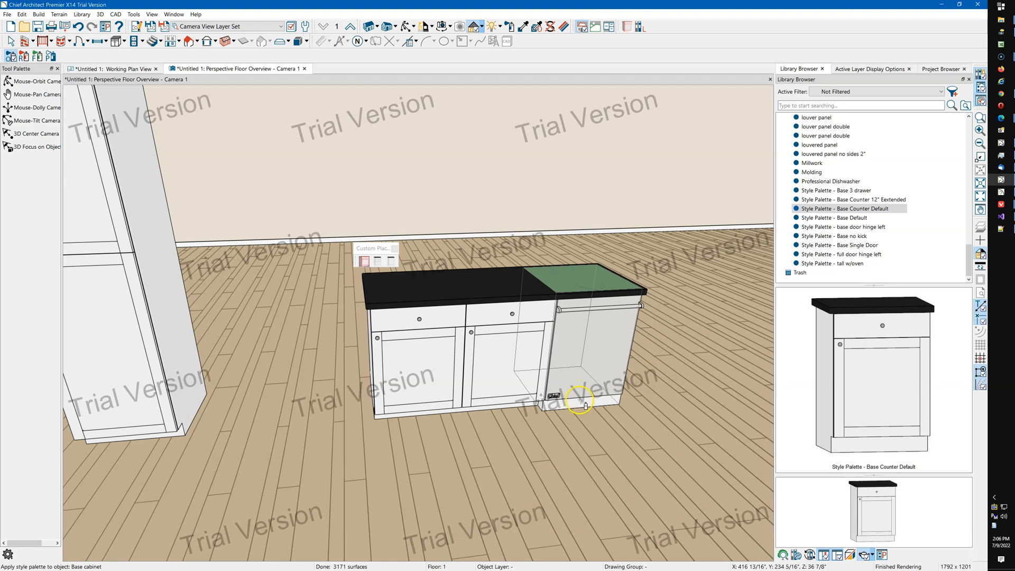
click(853, 219)
click(594, 361)
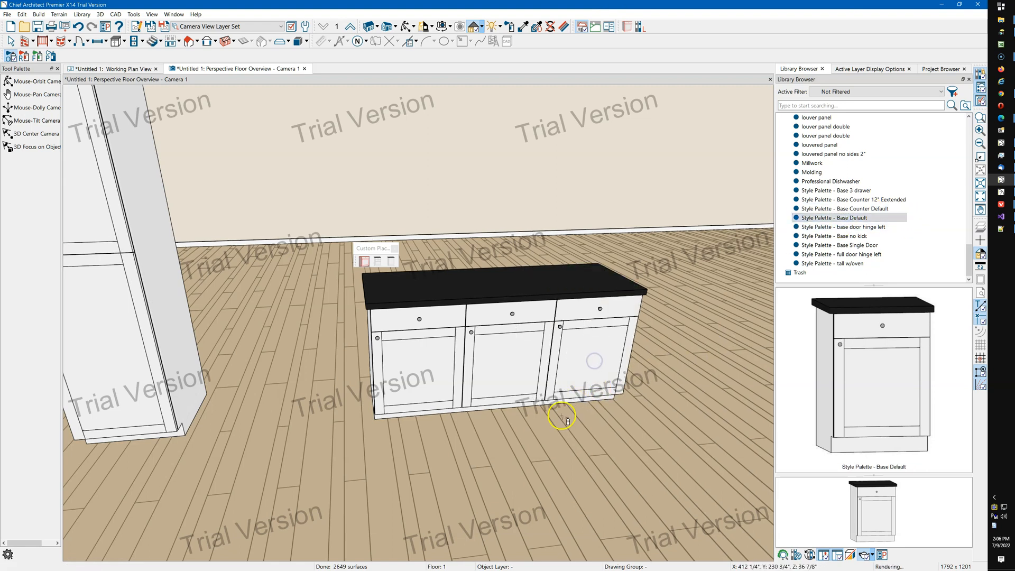
Place the Professional Dishwasher into the right base cabinet again.
click(851, 182)
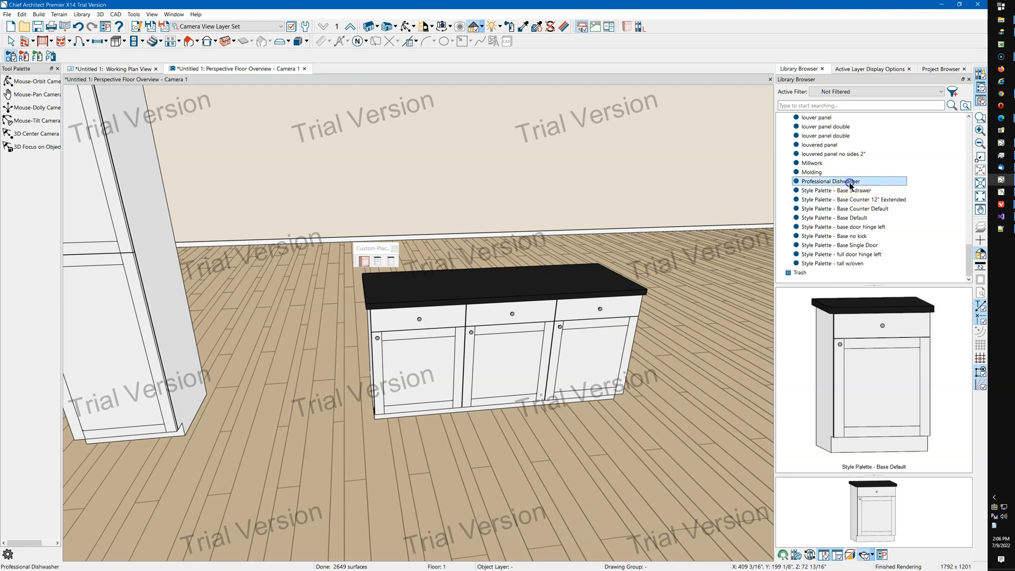
click(589, 367)
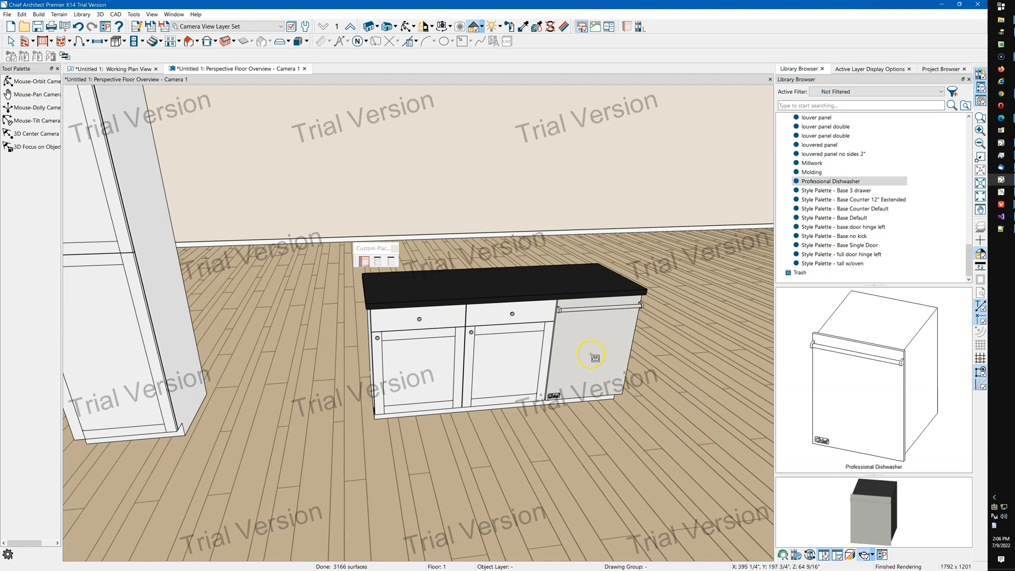
key(Escape)
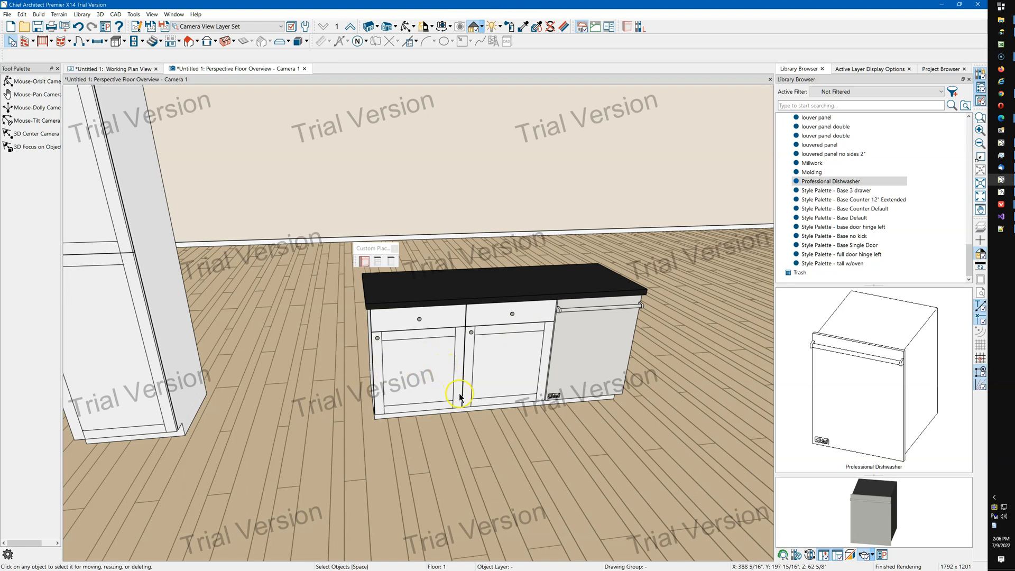
Apply the Style Palette - base door hinge left to the left base cabinet.
click(883, 233)
click(422, 392)
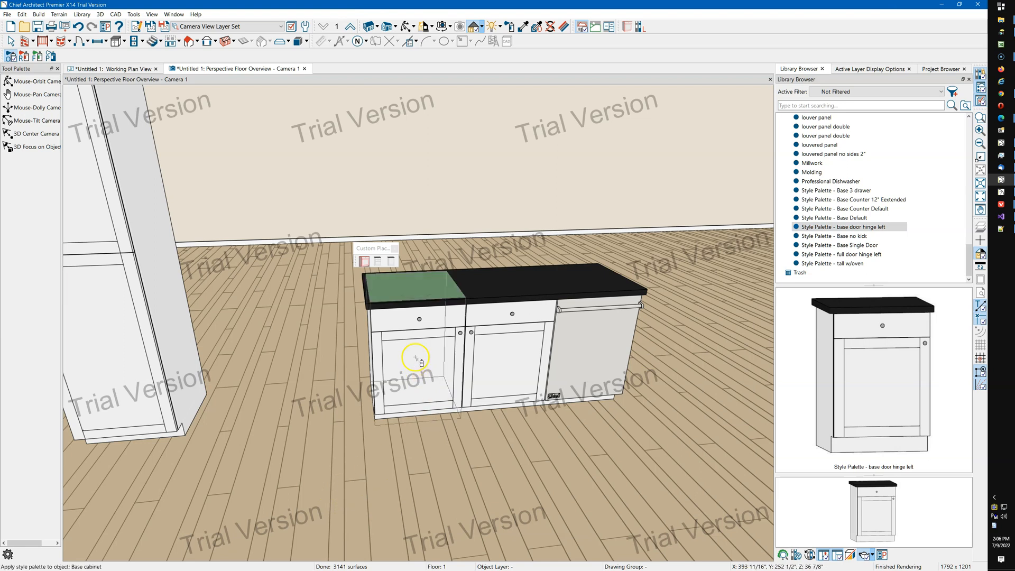
Apply the Style Palette - full door hinge left and then Style Palette - tall w/oven to the tall cabinet.
scroll(640, 404, down, 6)
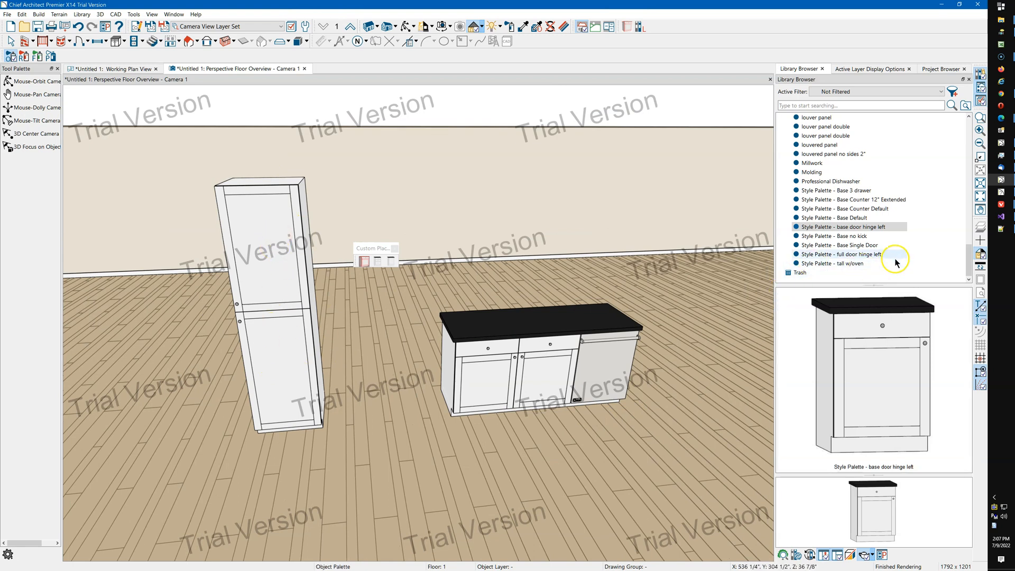
click(845, 256)
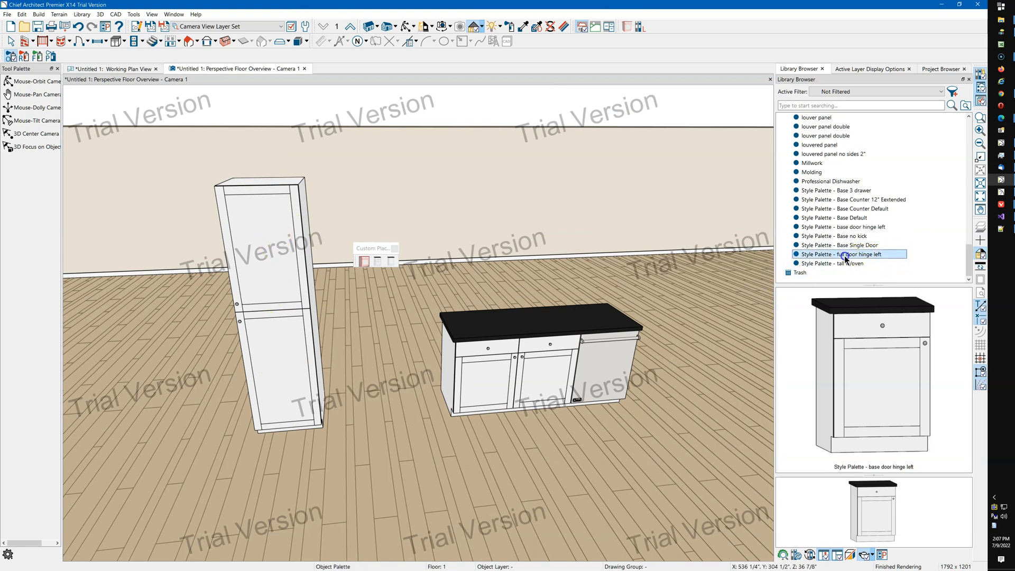
click(258, 326)
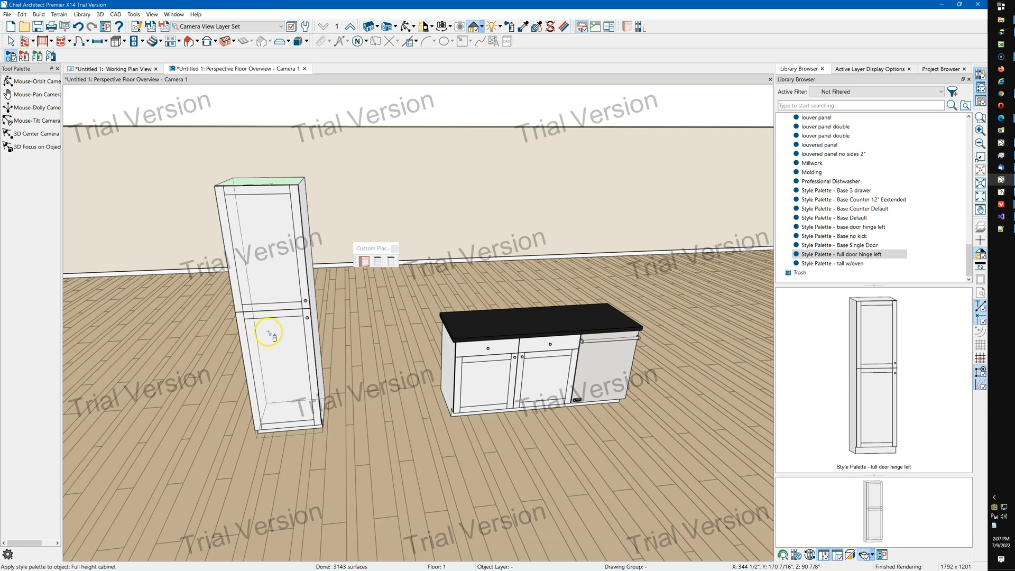
click(842, 264)
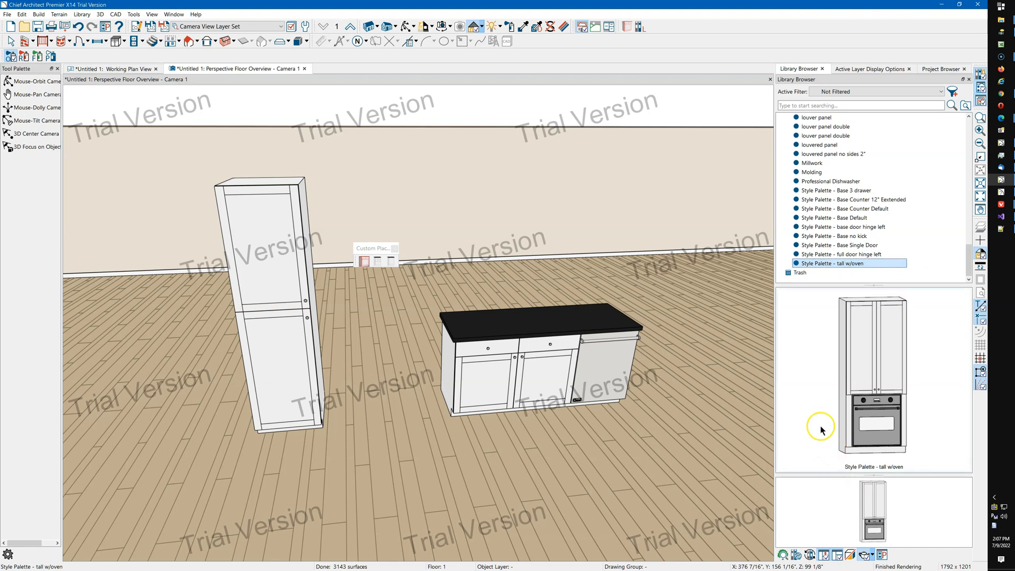
click(293, 361)
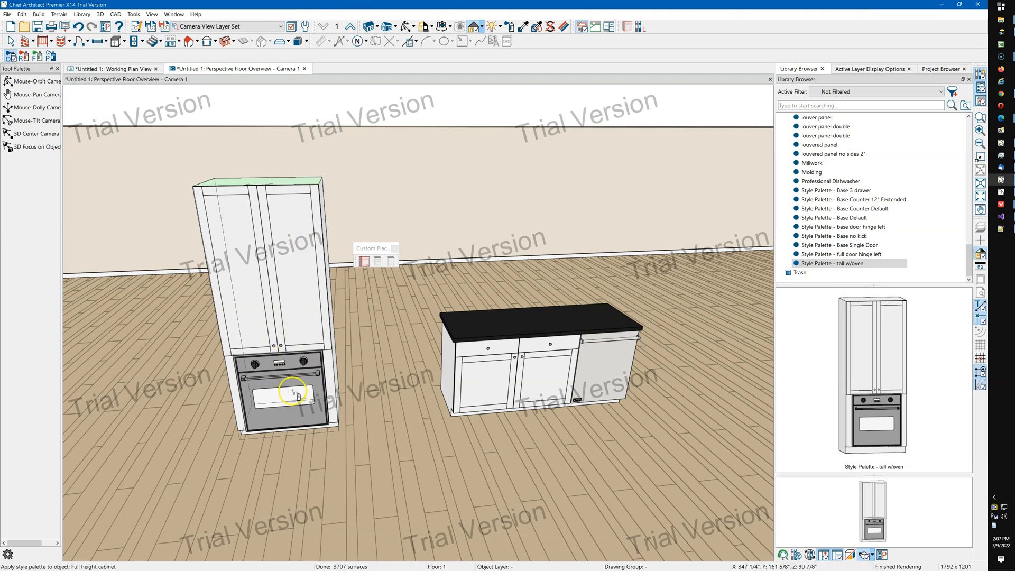
Open the tall w/oven style palette's full cabinet and add a 24" Drawer face item below the bottom separation.
click(858, 263)
right_click(858, 265)
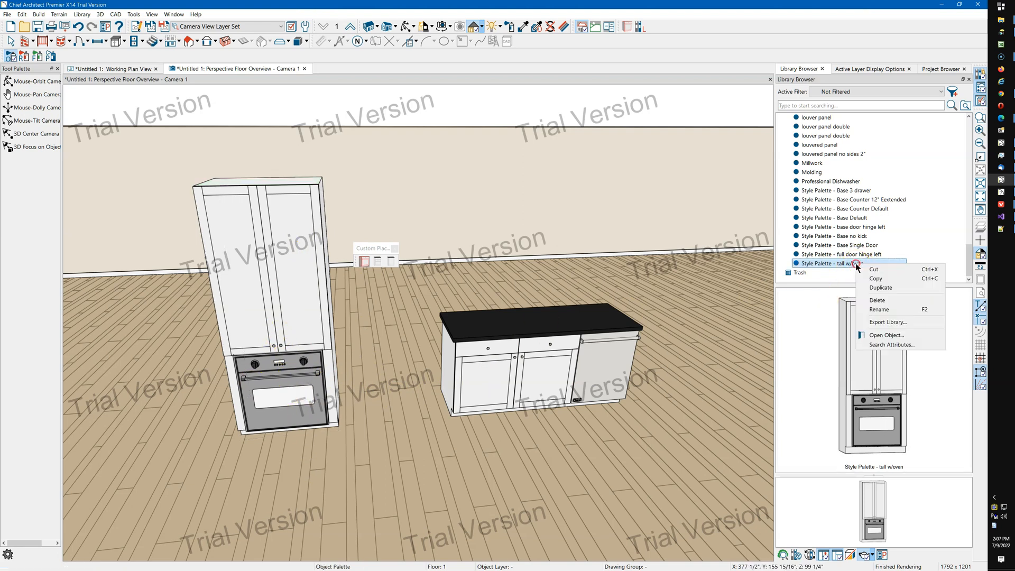
click(889, 334)
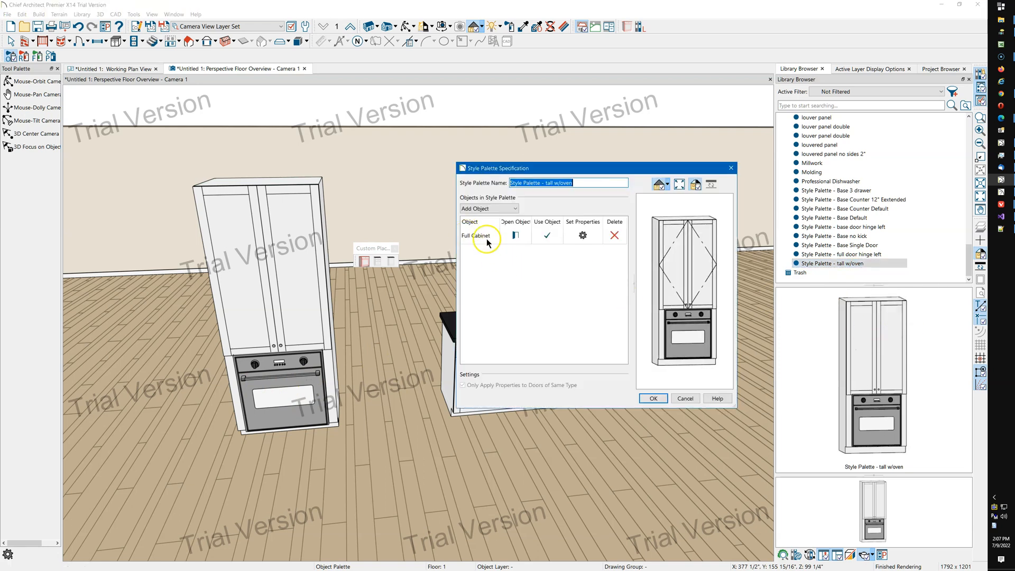
click(517, 237)
click(517, 236)
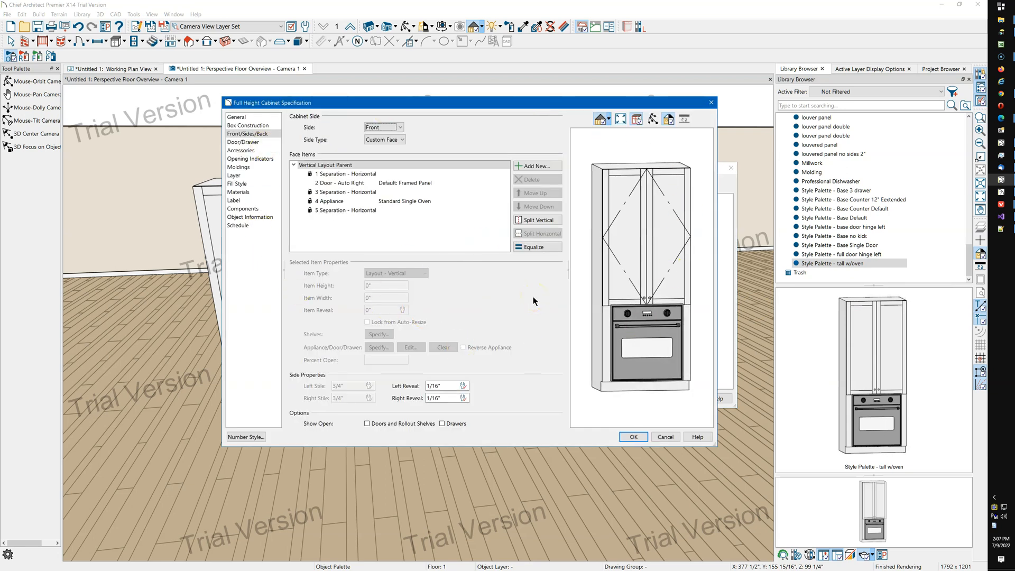
click(355, 209)
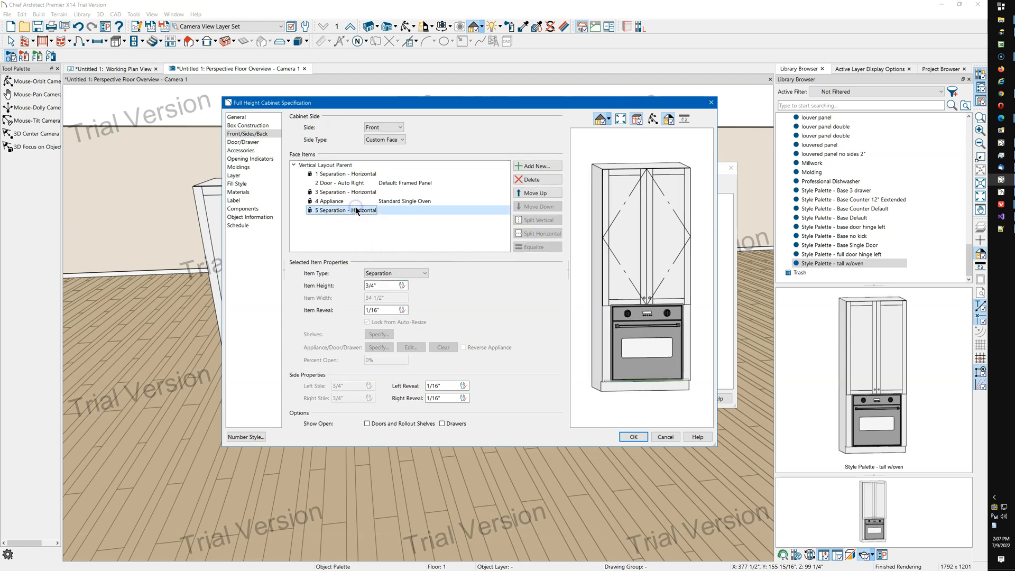
click(538, 166)
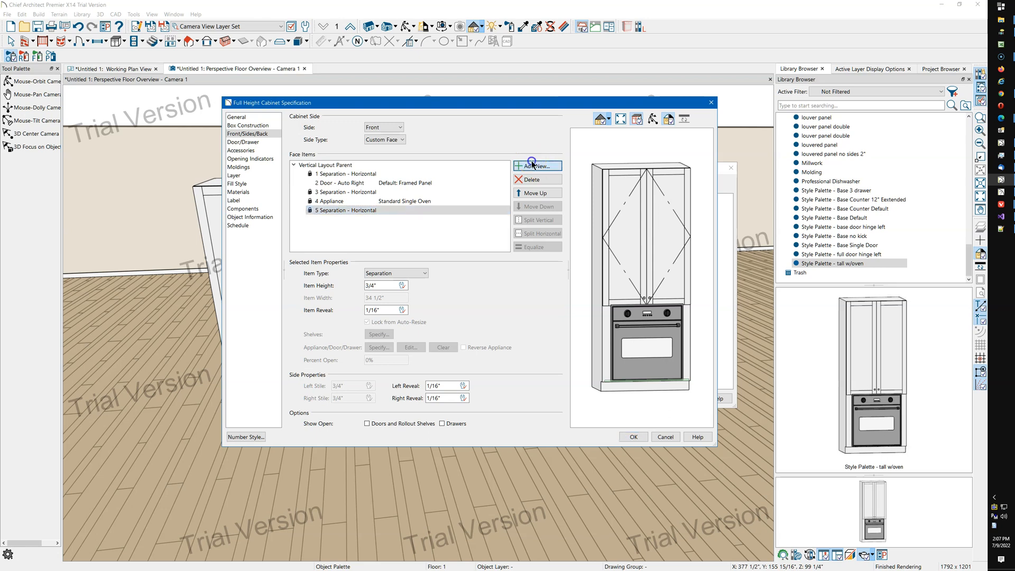
click(501, 254)
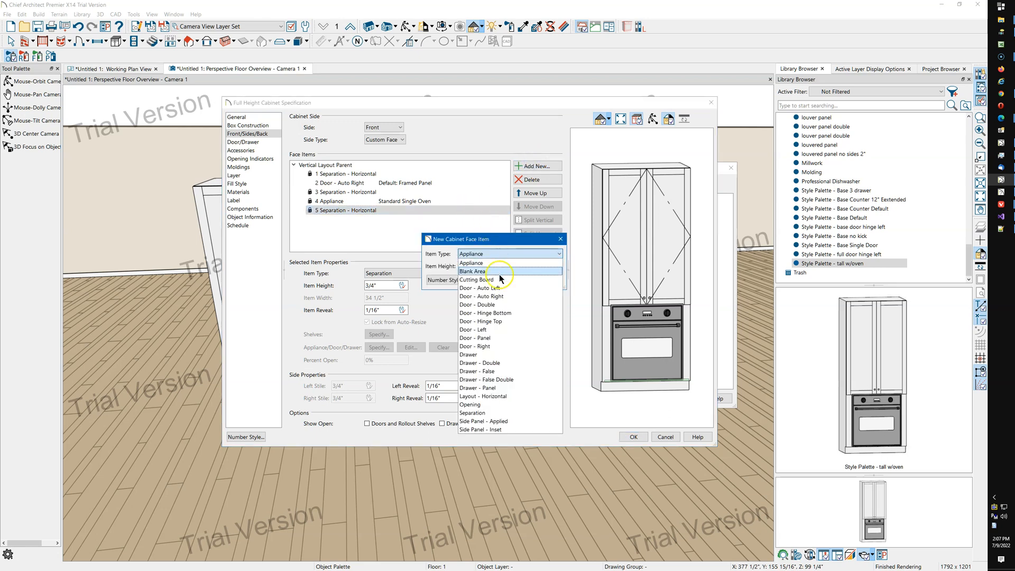
click(509, 355)
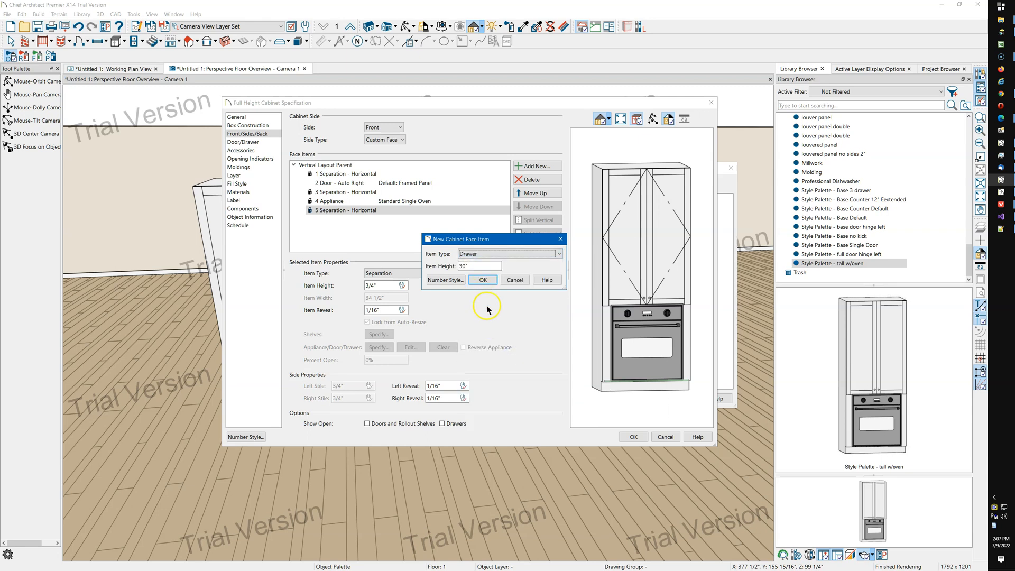
drag(483, 268, 442, 276)
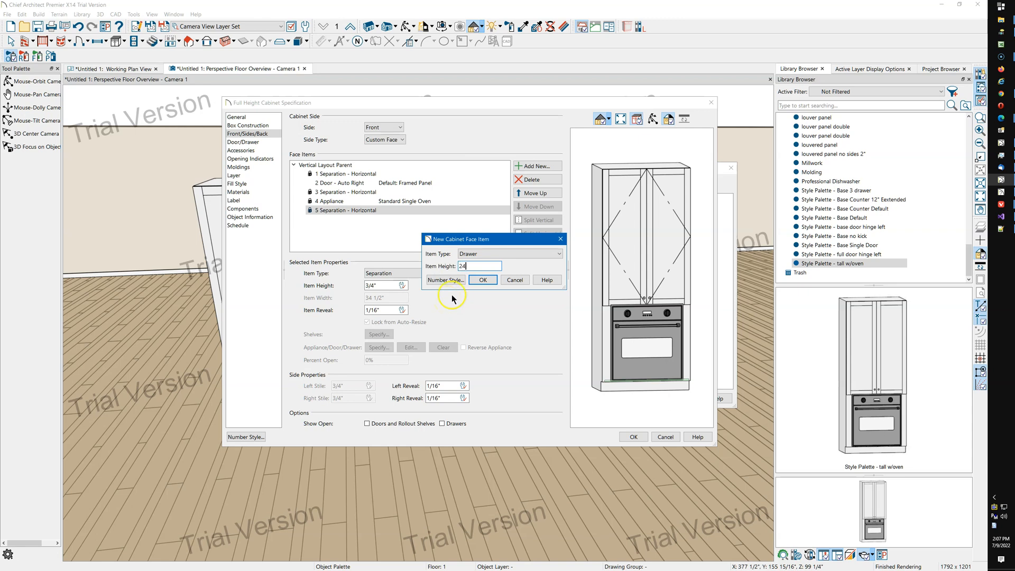
click(485, 281)
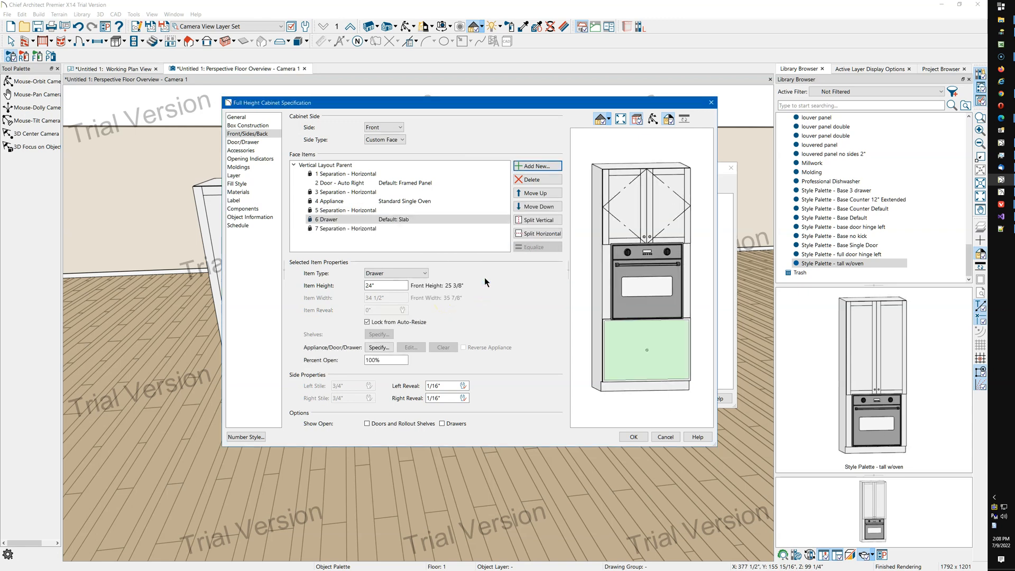
Set the tall cabinet's width to 32" in its general settings.
click(645, 439)
click(262, 118)
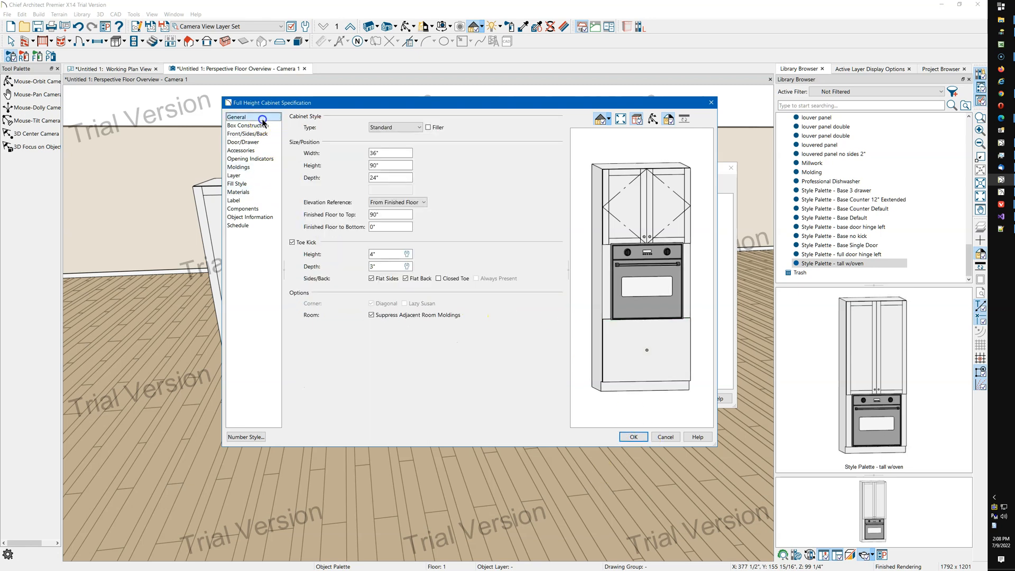
double_click(389, 152)
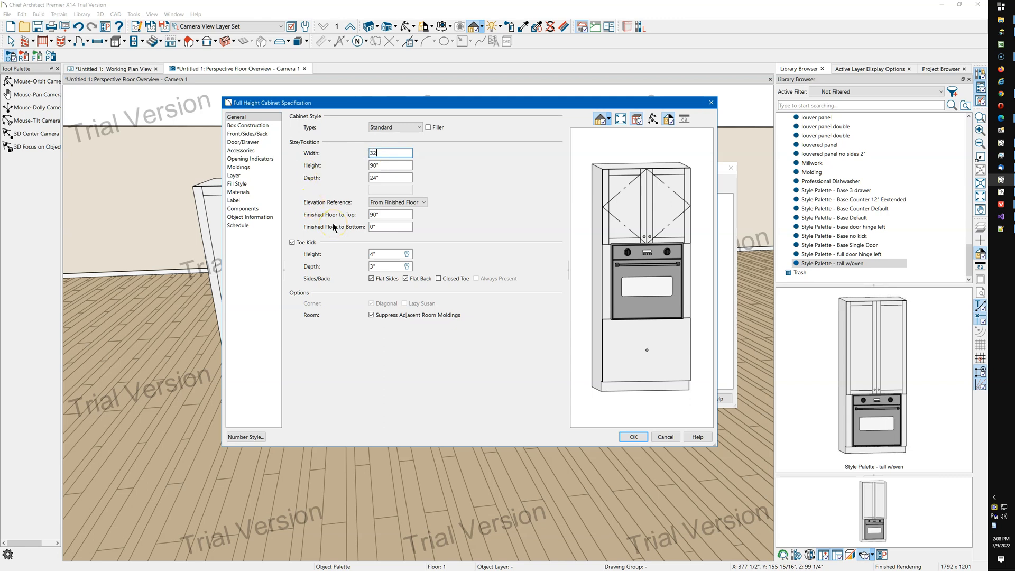
text(32)
click(393, 177)
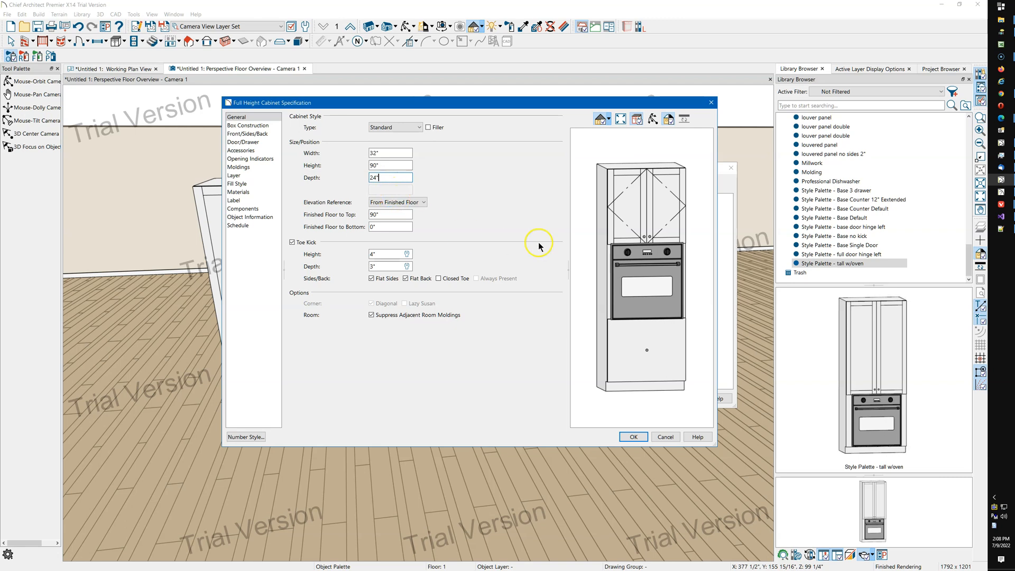
Set the height of the separation above the oven to 2".
click(255, 134)
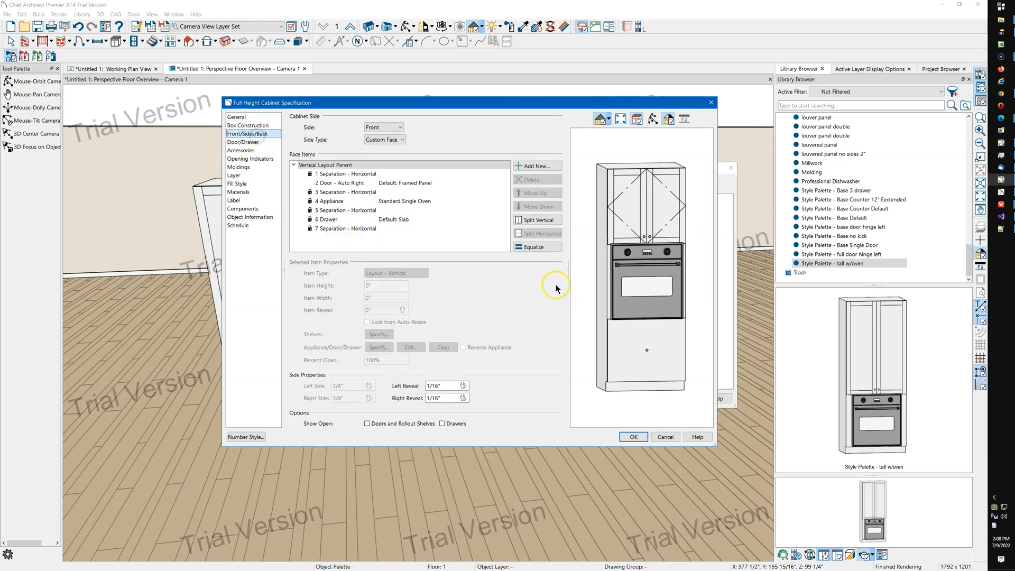
click(357, 193)
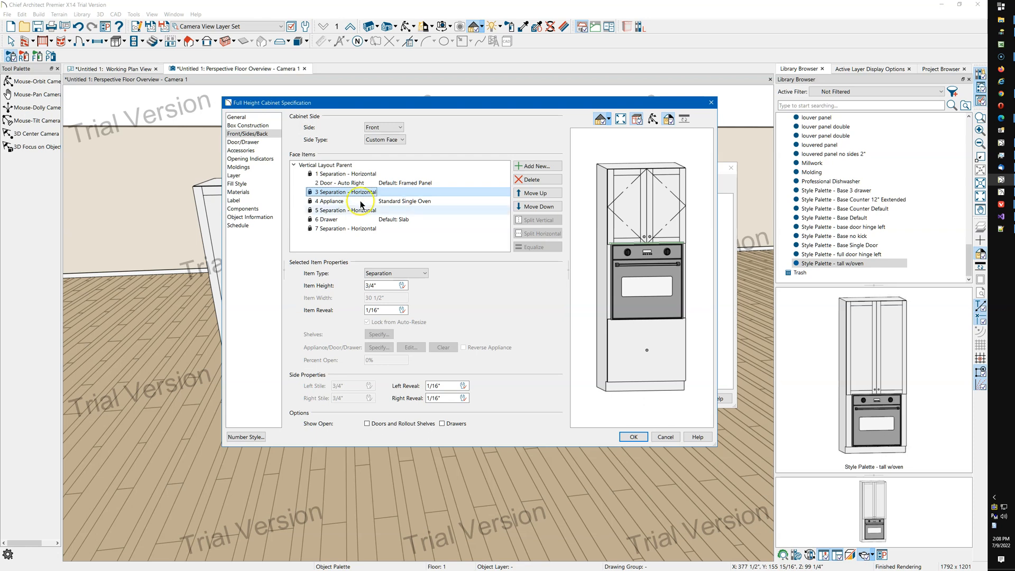
click(359, 286)
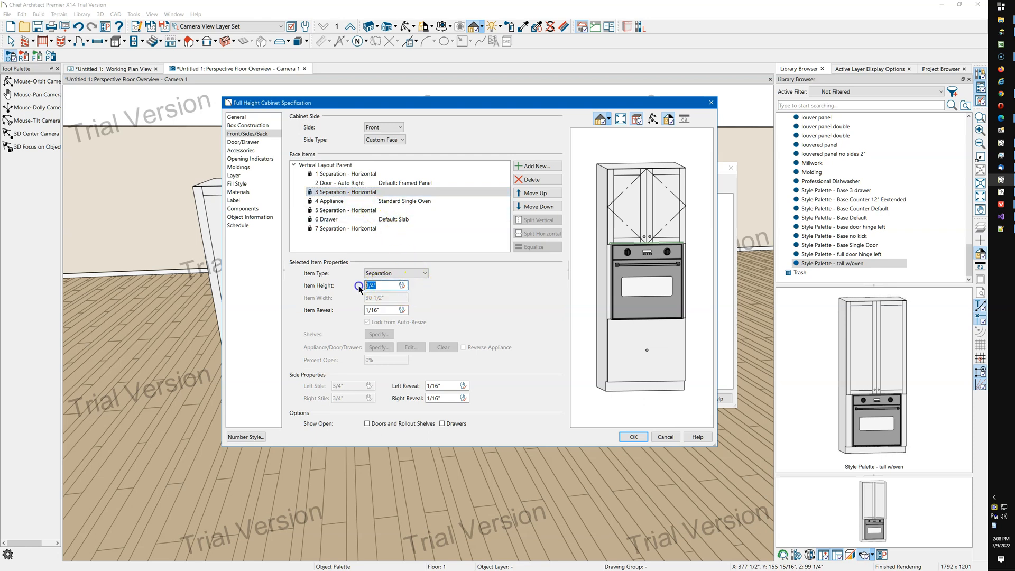
click(388, 310)
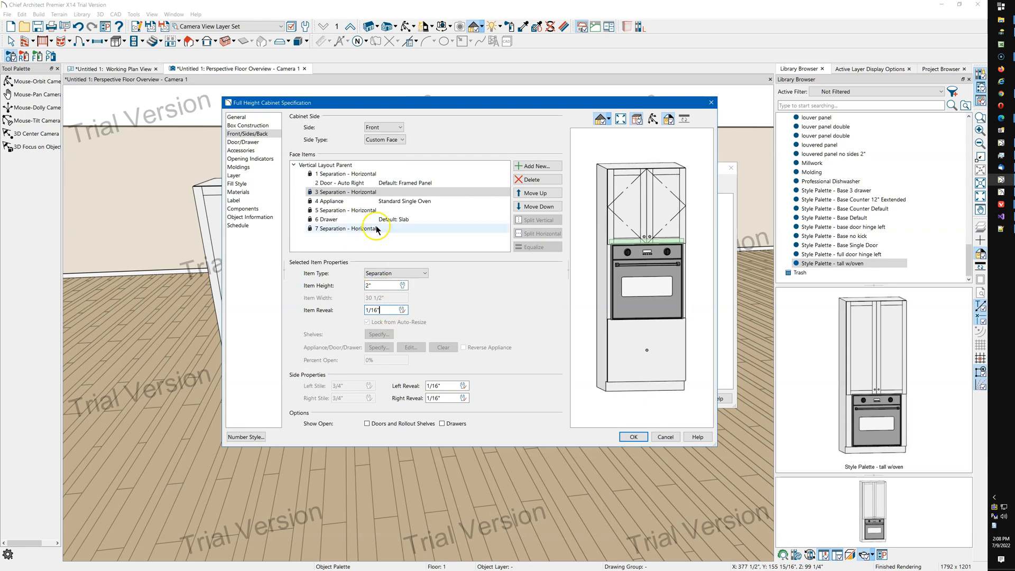
Change the separations above and below the oven to Blank Area items, setting the lower blank area's height to 2".
click(387, 273)
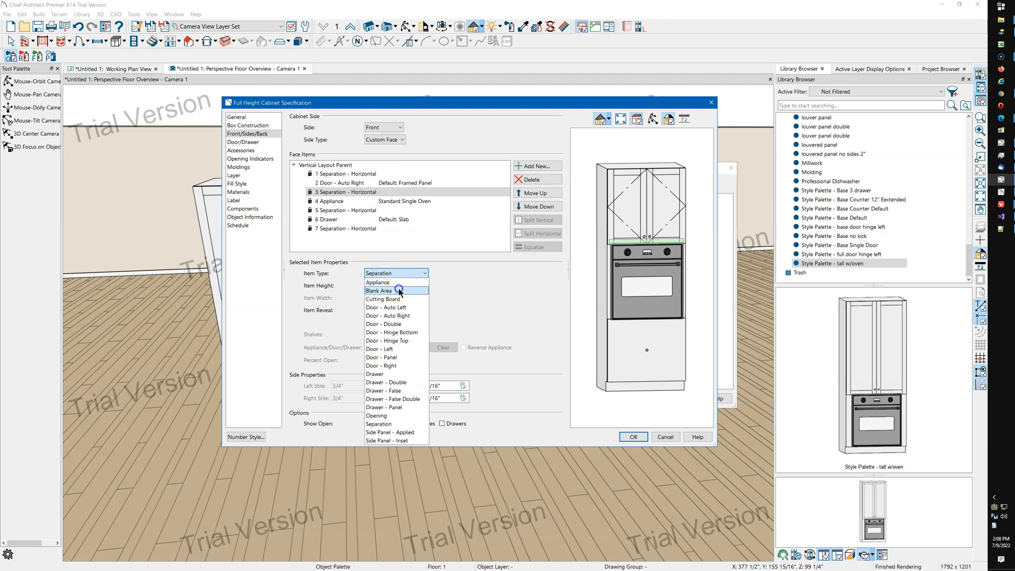
click(399, 291)
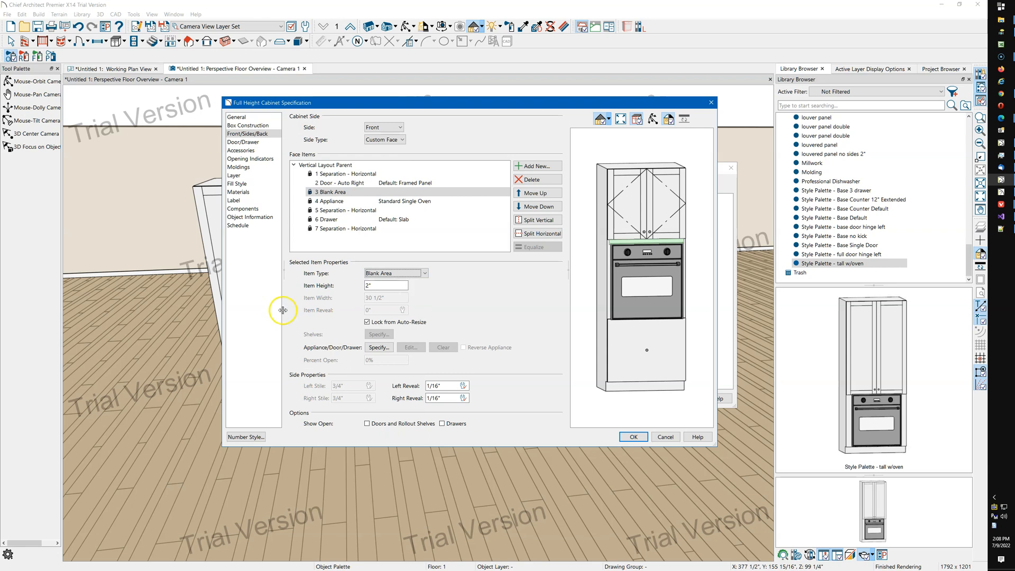
click(347, 212)
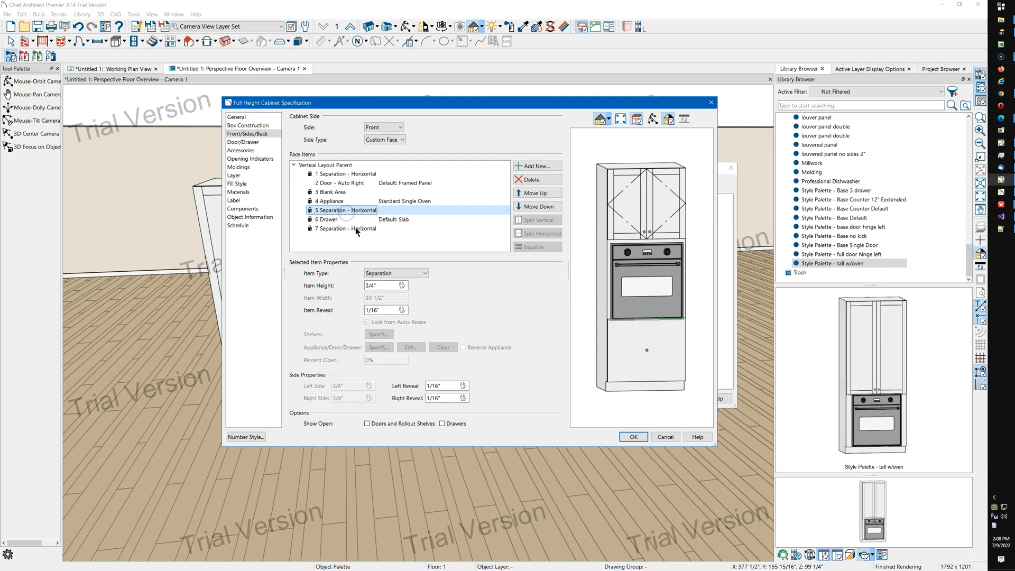
click(397, 273)
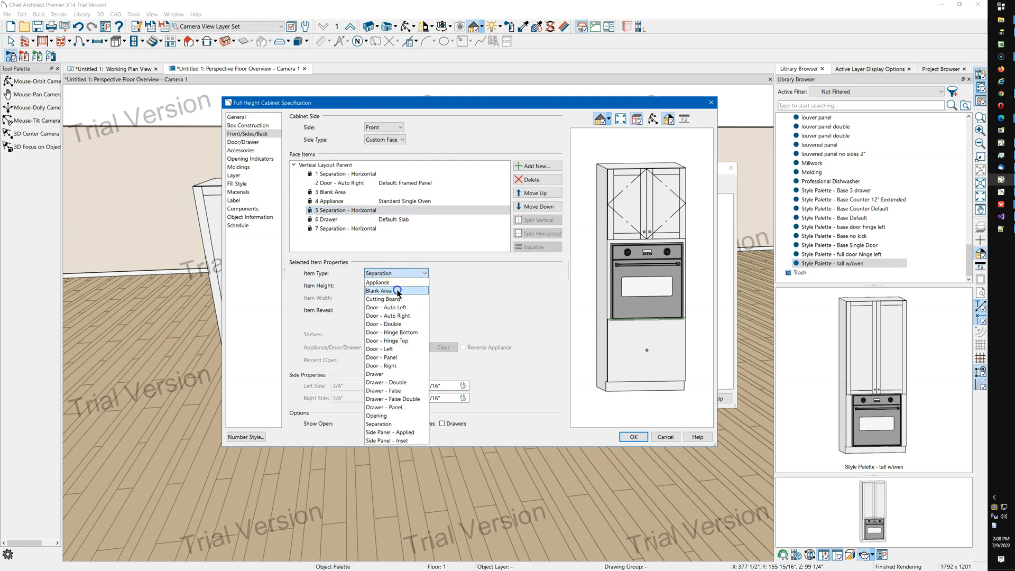
click(379, 291)
double_click(382, 285)
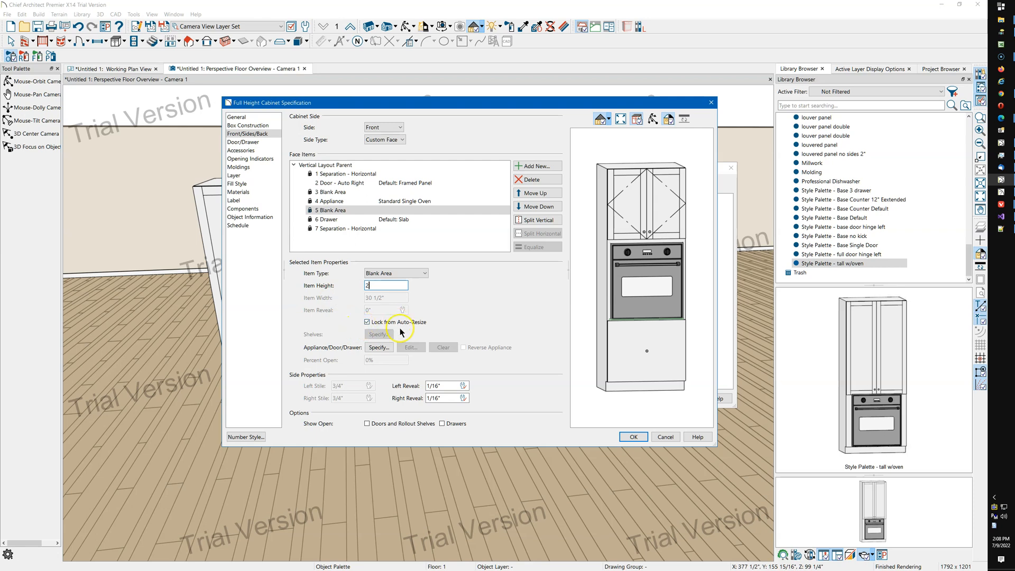
text(2)
key(Tab)
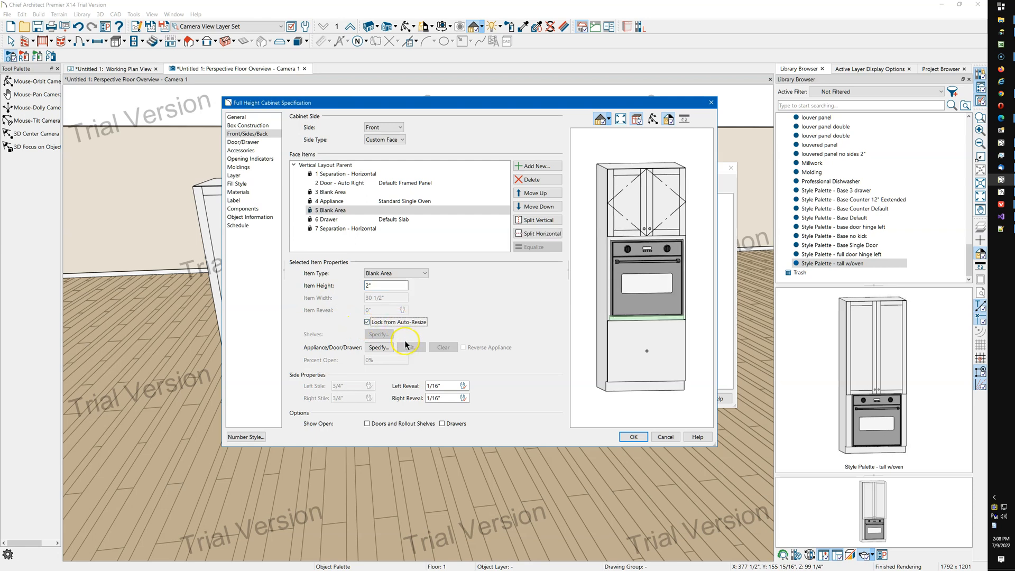
Split the bottom drawer horizontally into two drawers, confirm the palette, and reapply it to the tall cabinet.
click(631, 354)
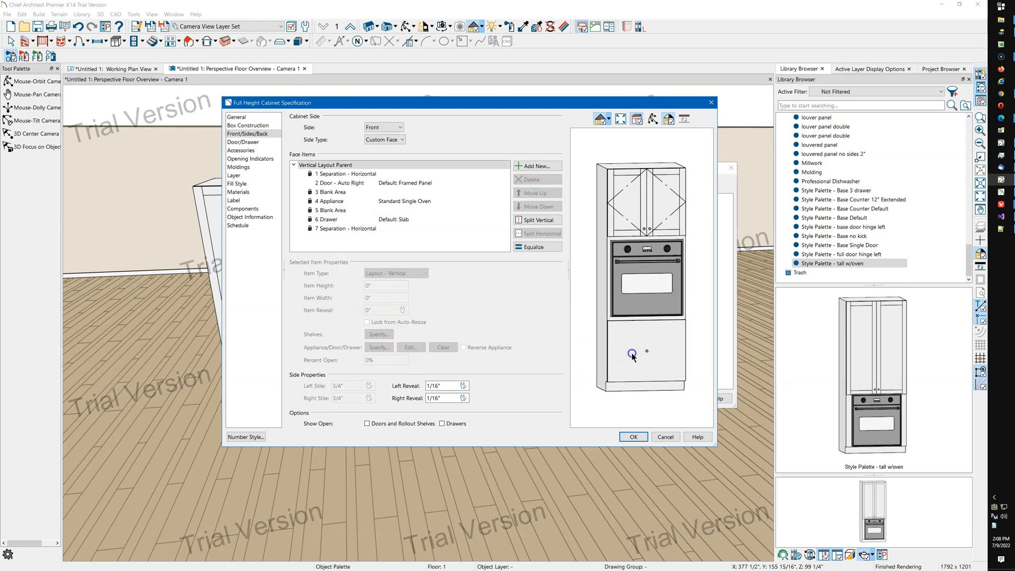
click(537, 233)
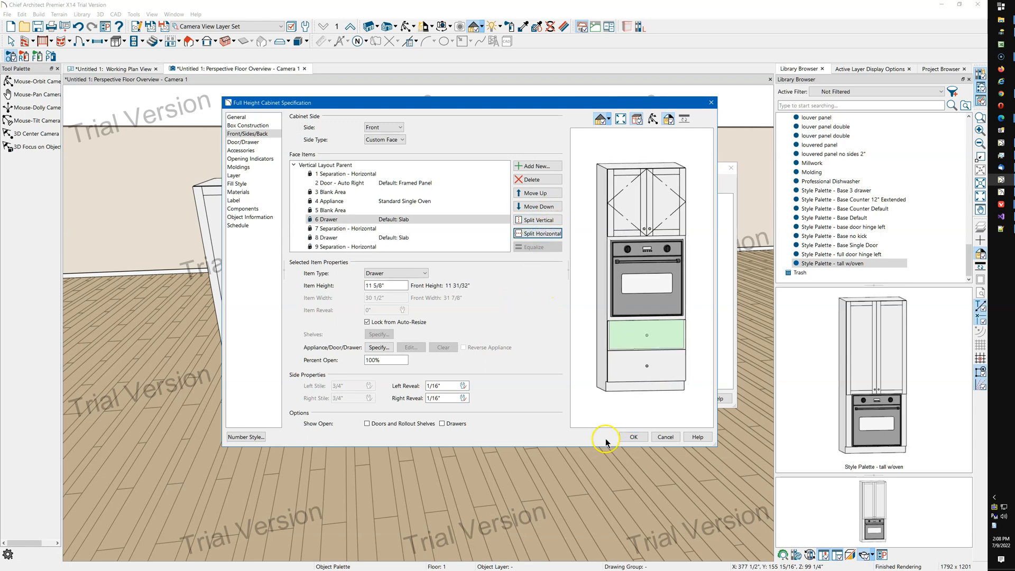
click(627, 437)
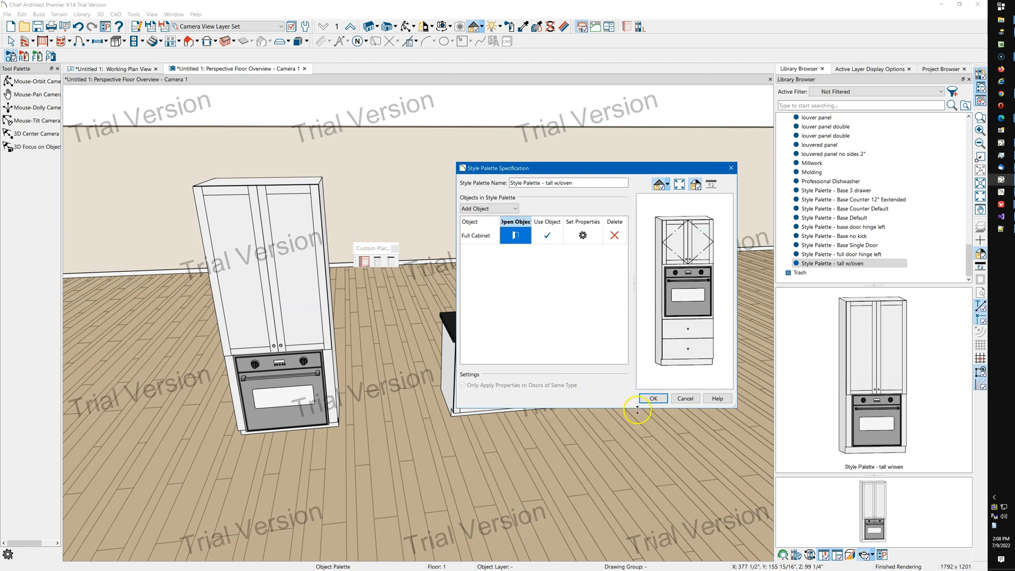
click(654, 400)
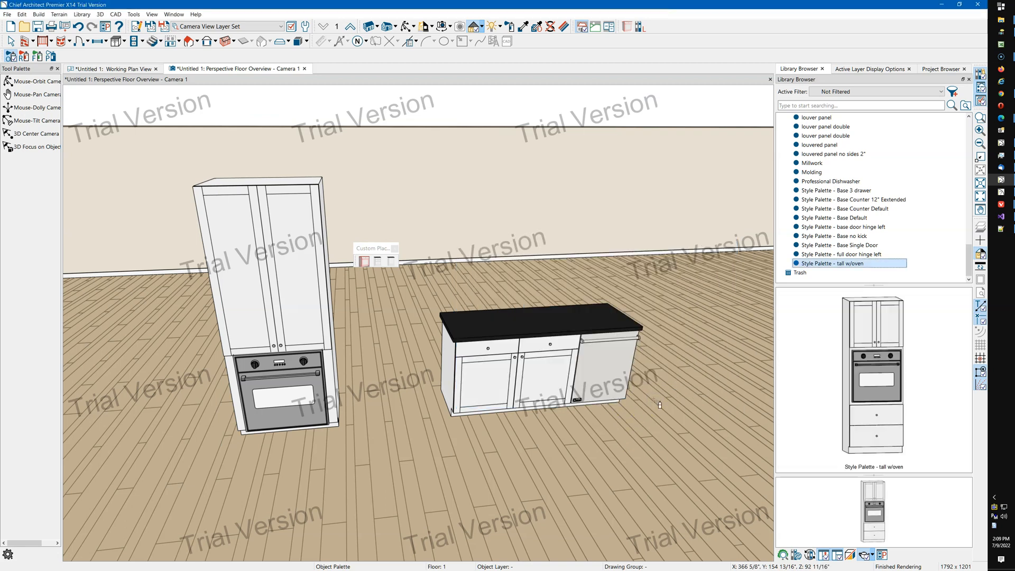
click(308, 302)
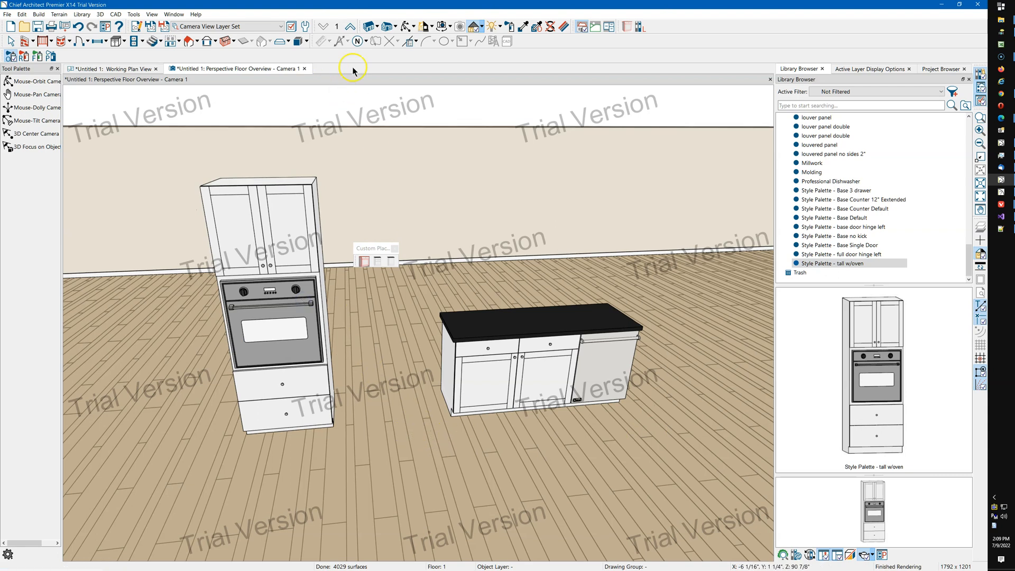
click(406, 27)
drag(414, 275, 315, 325)
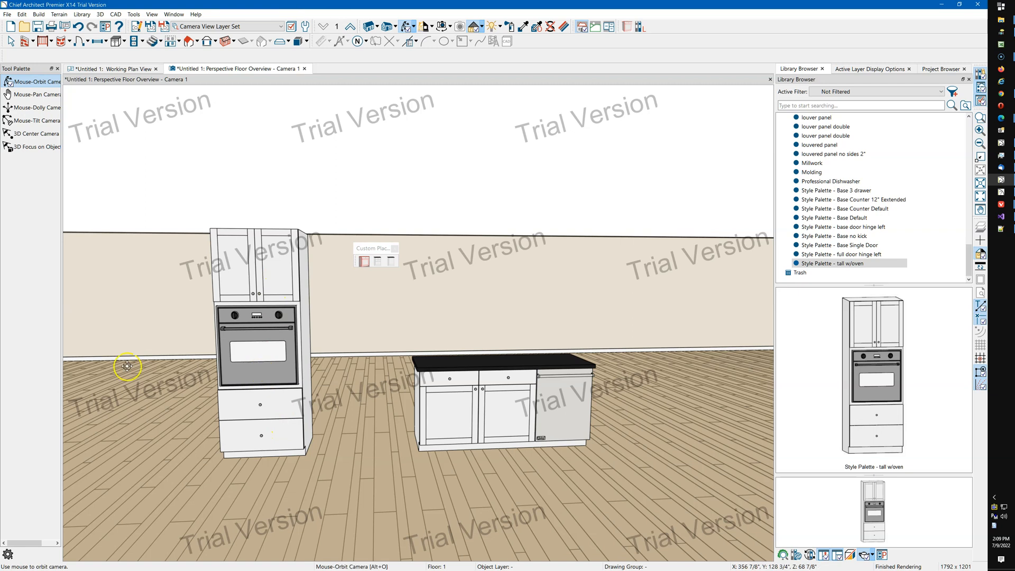
click(834, 263)
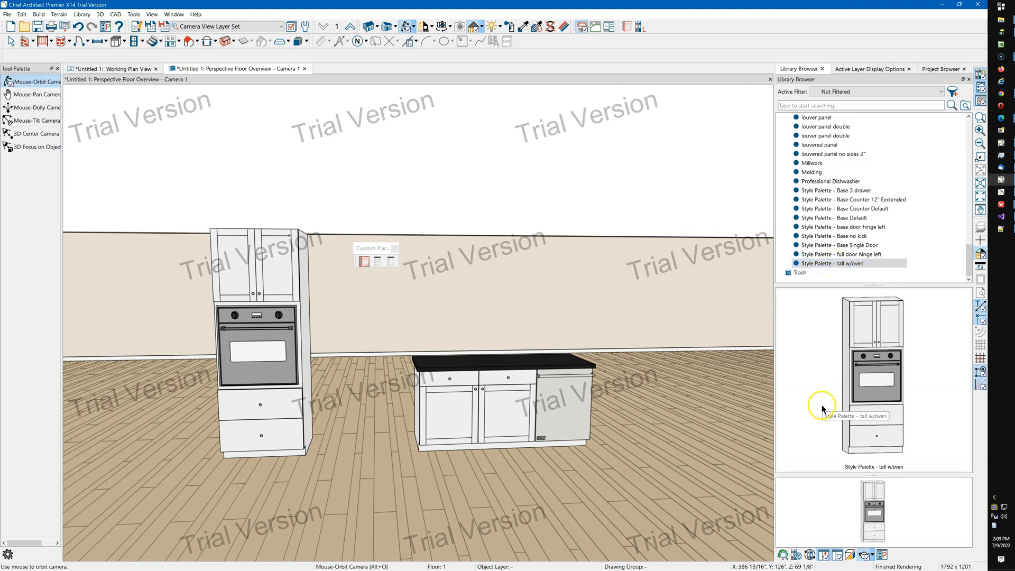
click(474, 398)
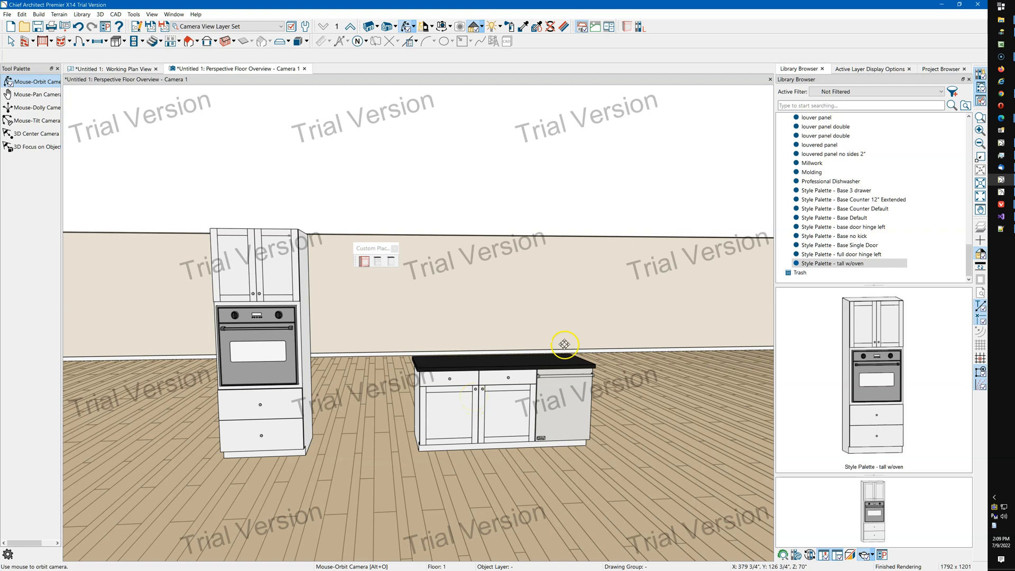
Place a W2436R wall cabinet in plan view above the base cabinets.
click(118, 70)
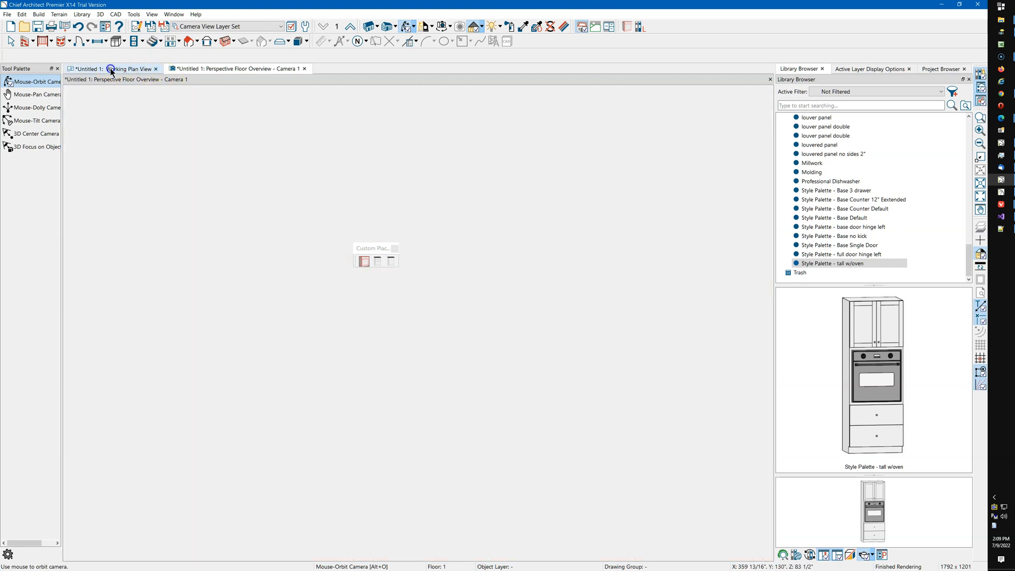
click(124, 42)
click(139, 64)
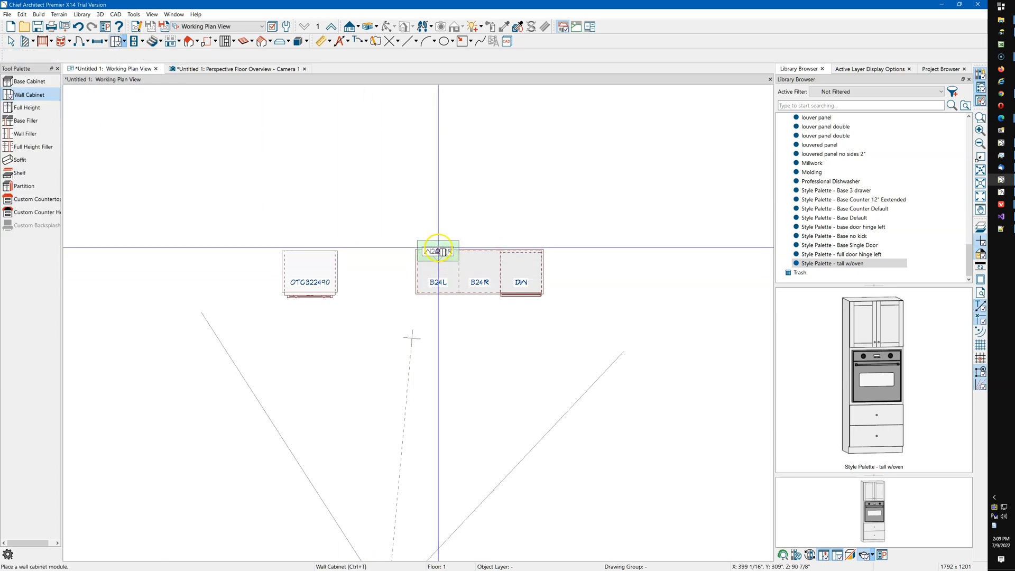
scroll(437, 235, up, 2)
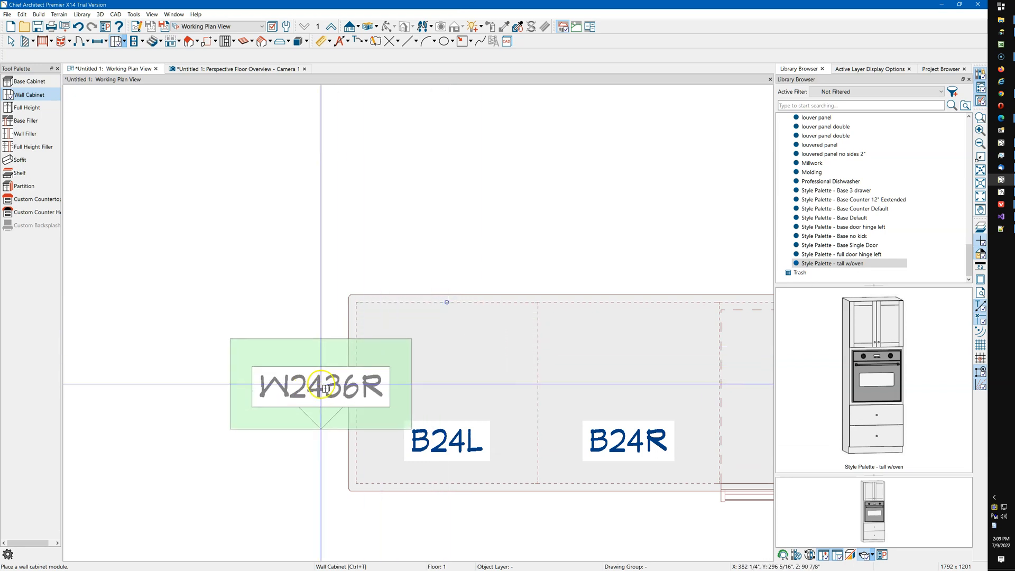
click(325, 389)
key(space)
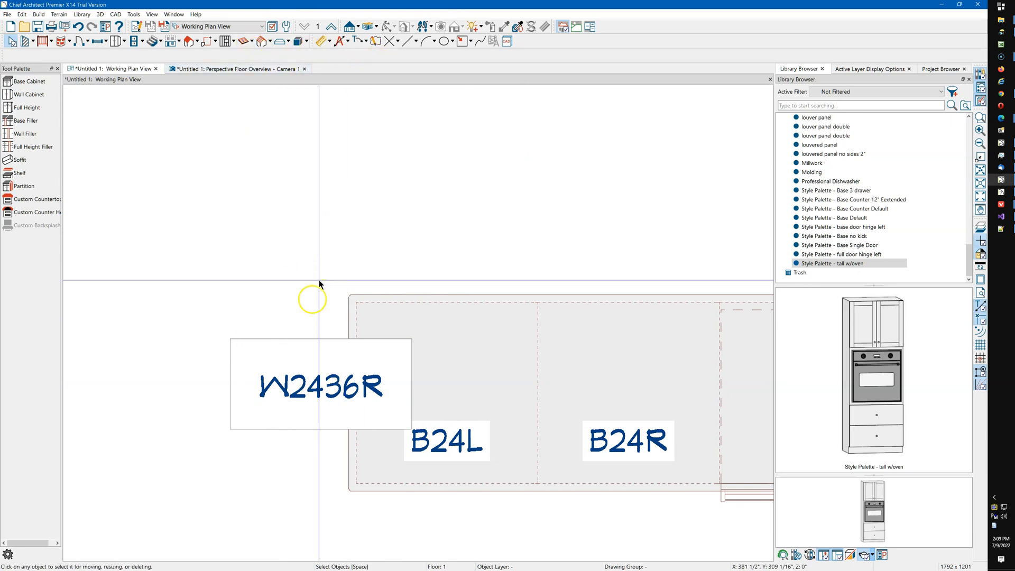
Move the wall cabinet so its corner aligns with the left base cabinet's back corner.
click(290, 351)
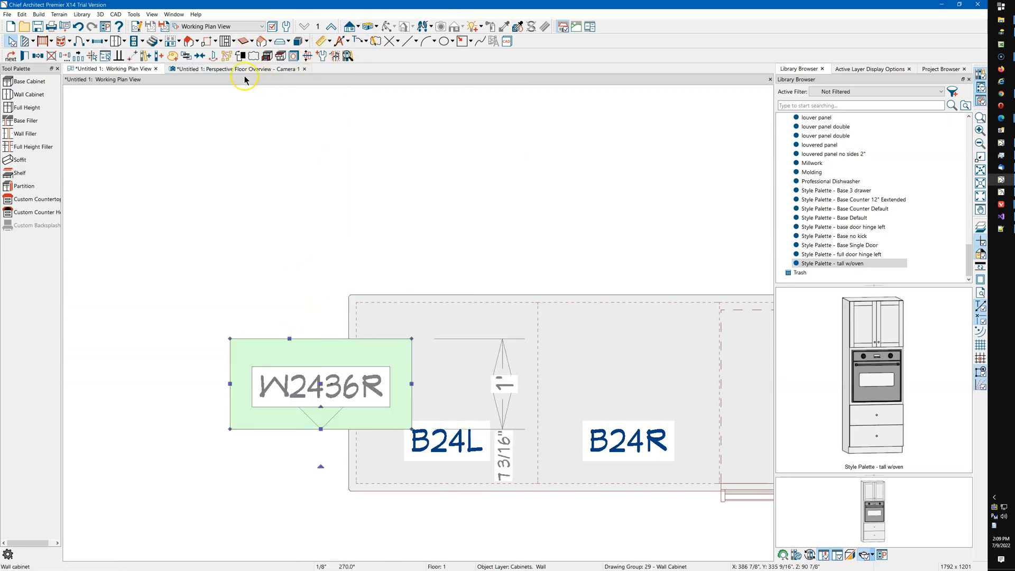
click(146, 55)
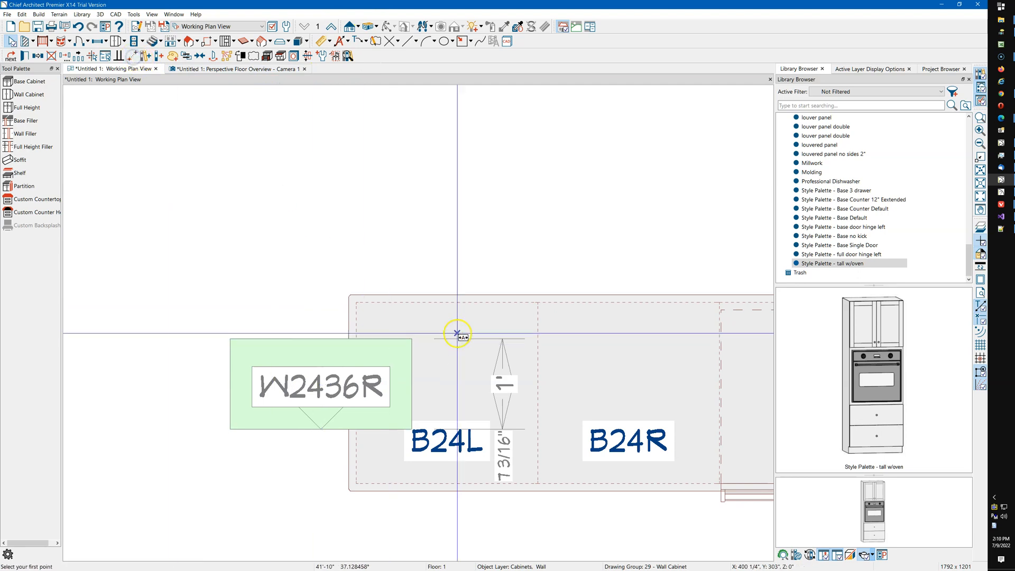
click(412, 338)
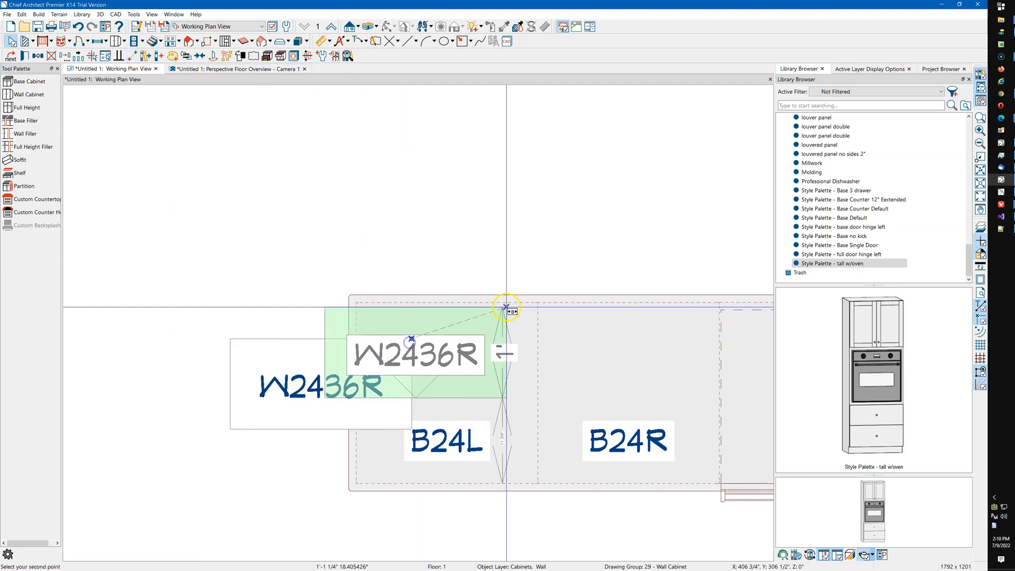
click(537, 303)
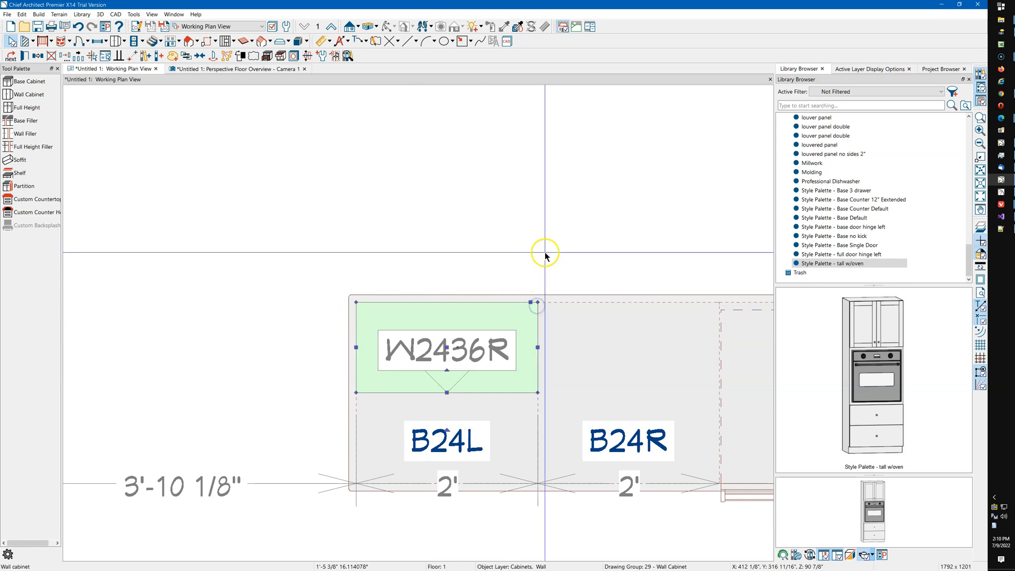
click(519, 175)
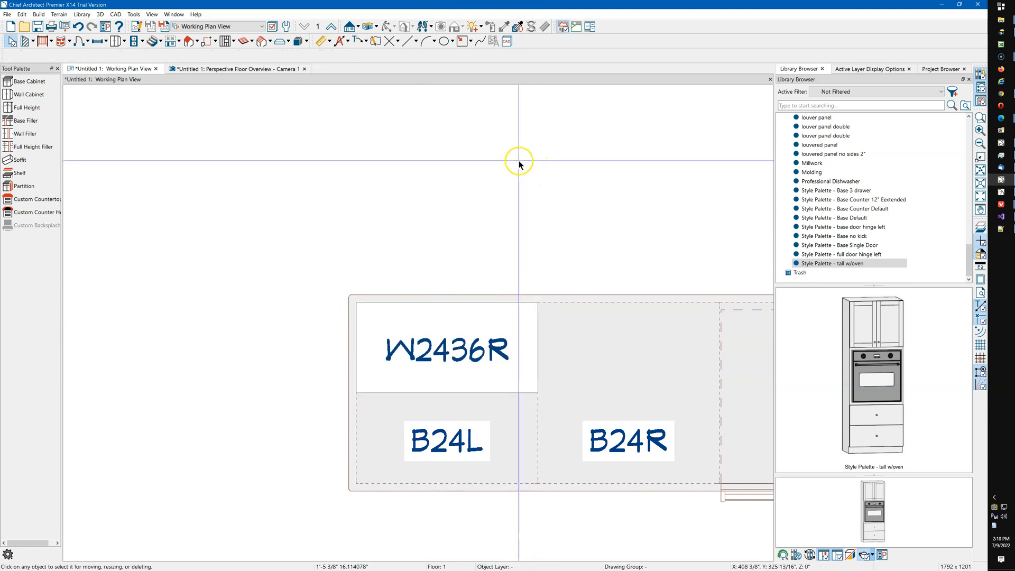
Place a second W2436R wall cabinet beside the first, above the right base cabinet.
click(252, 69)
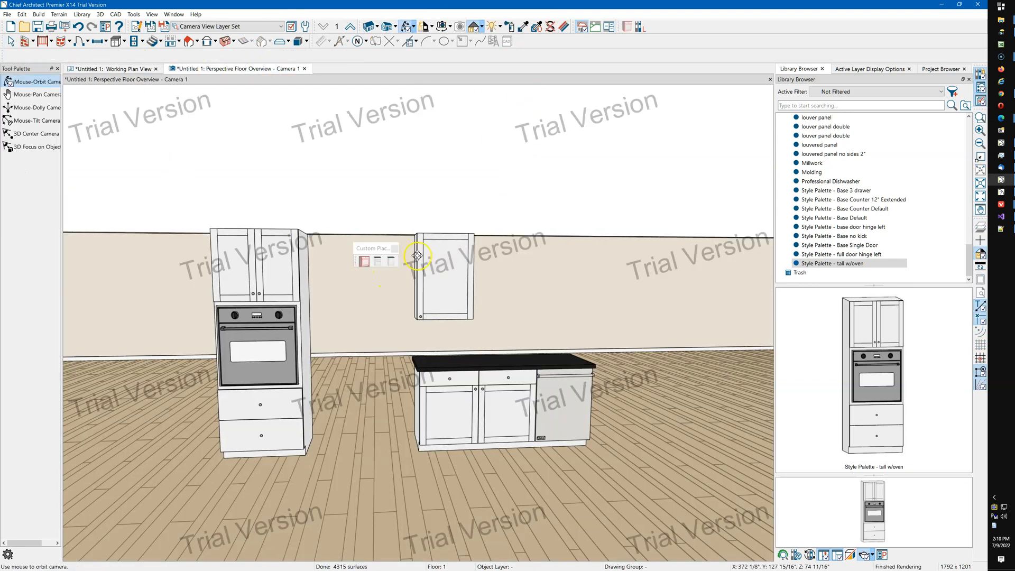
key(space)
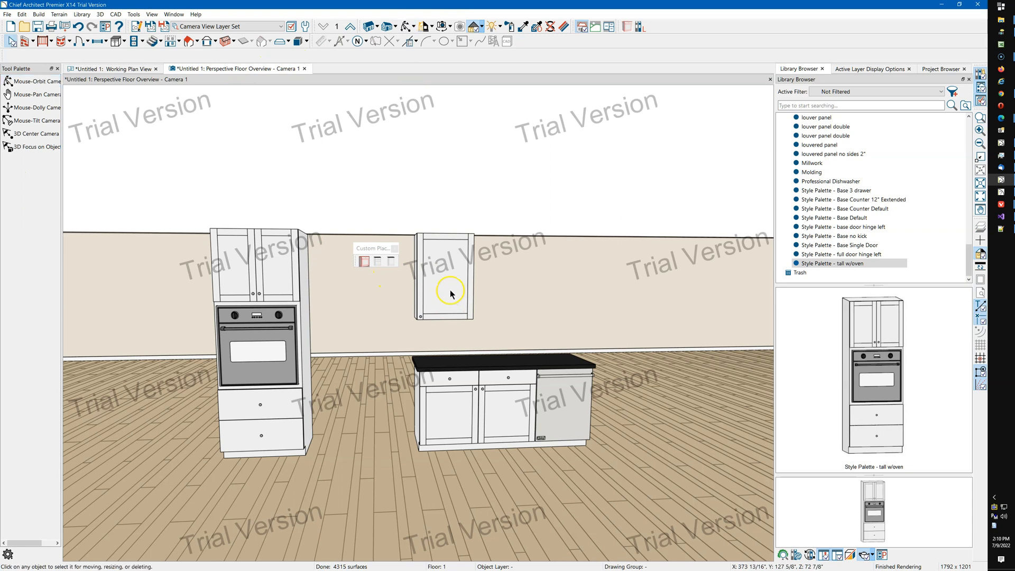
scroll(499, 285, up, 3)
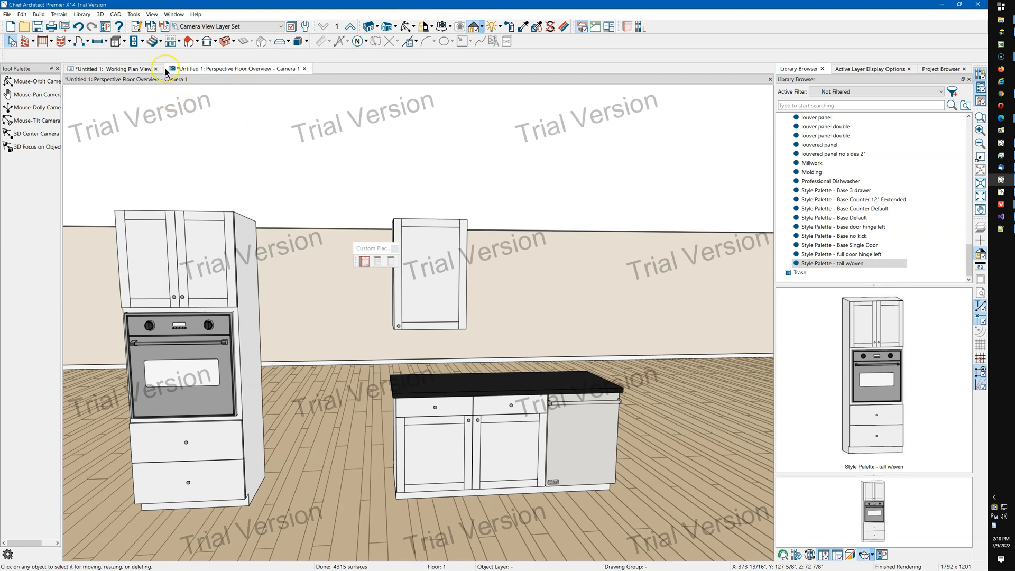
click(120, 68)
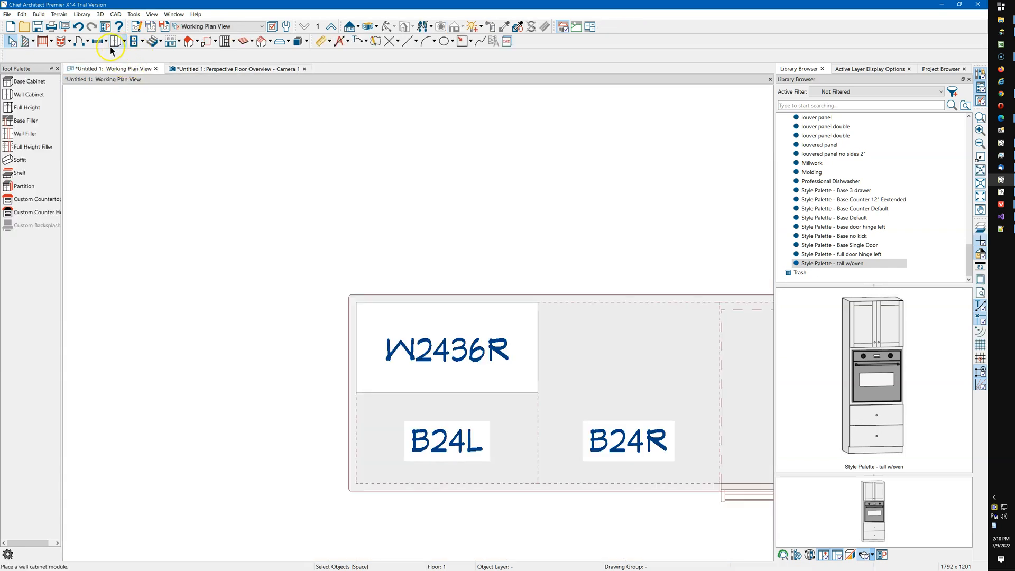
click(119, 42)
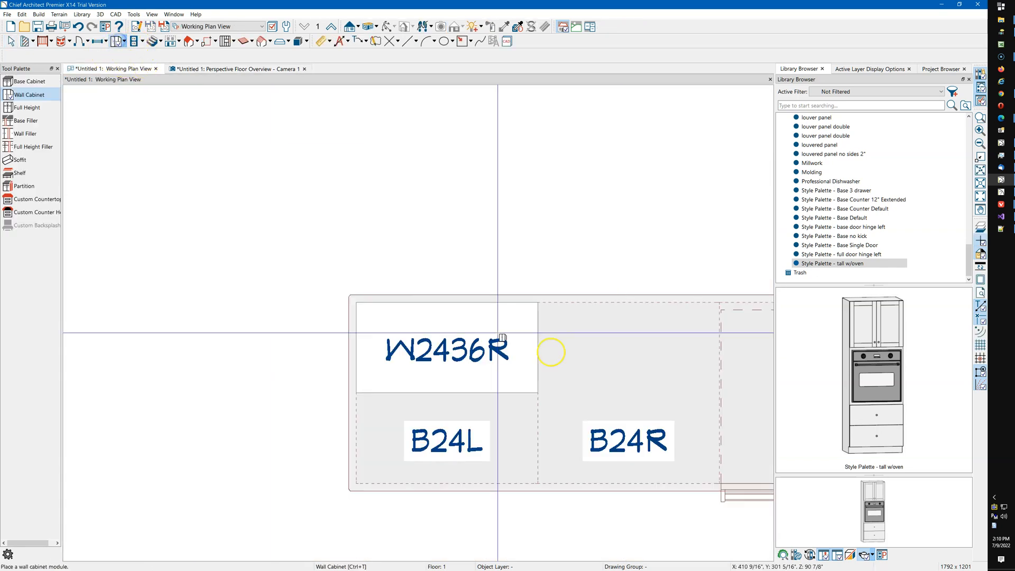
click(609, 348)
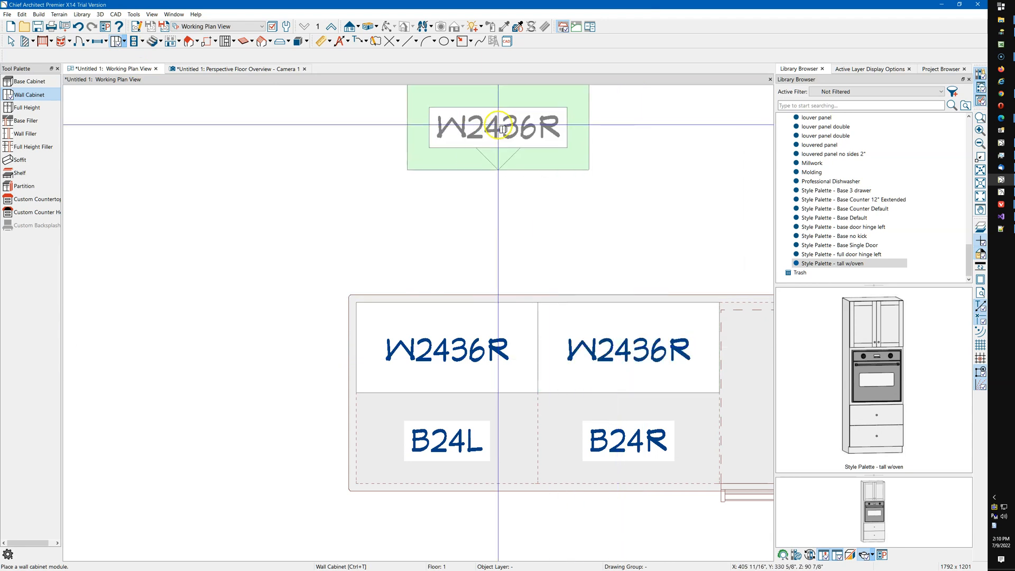
key(space)
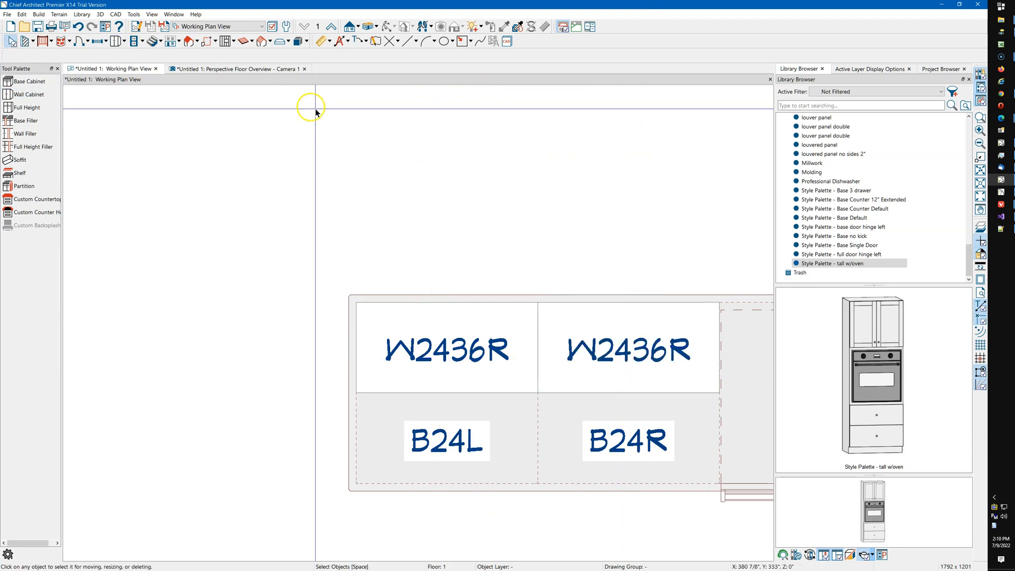
Select a wall cabinet and open a new line style from the User Catalog, then close it.
click(264, 69)
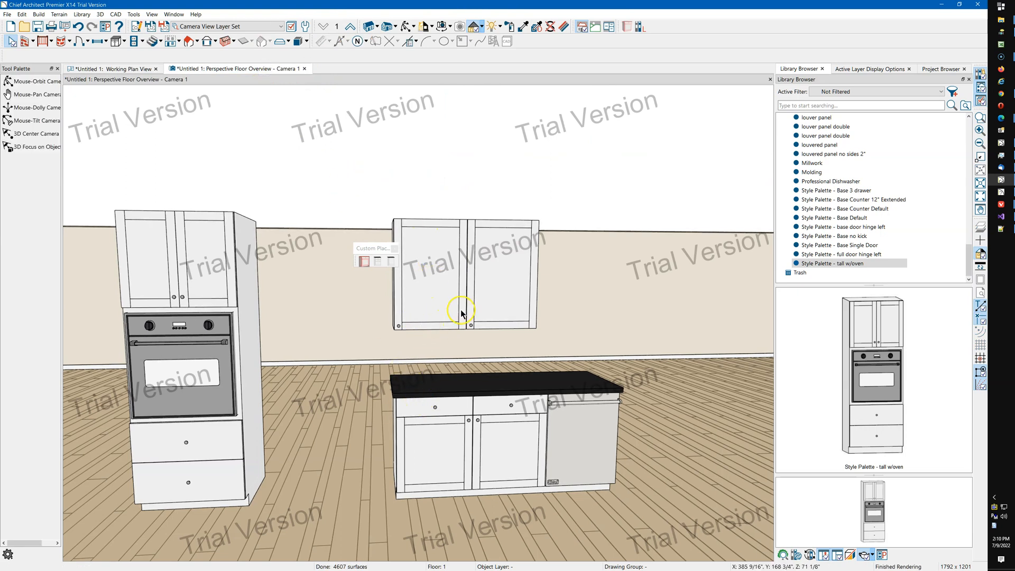
click(437, 295)
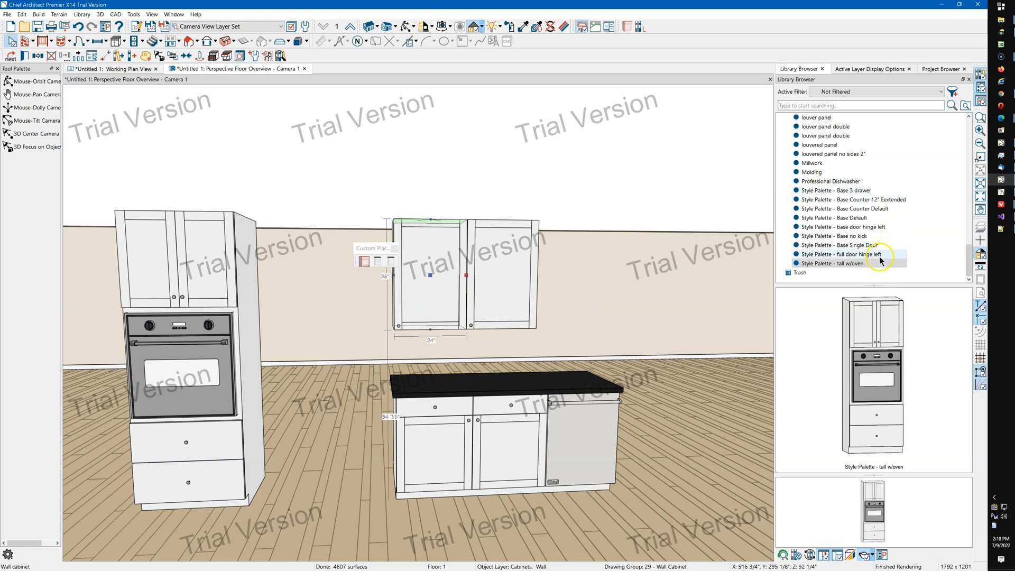
scroll(835, 165, up, 1)
click(826, 136)
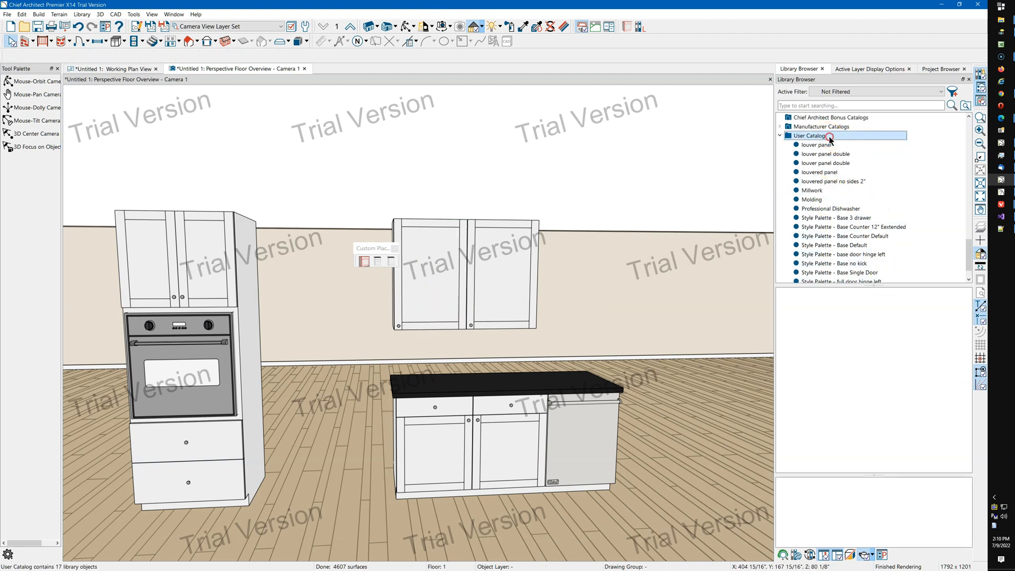
right_click(831, 137)
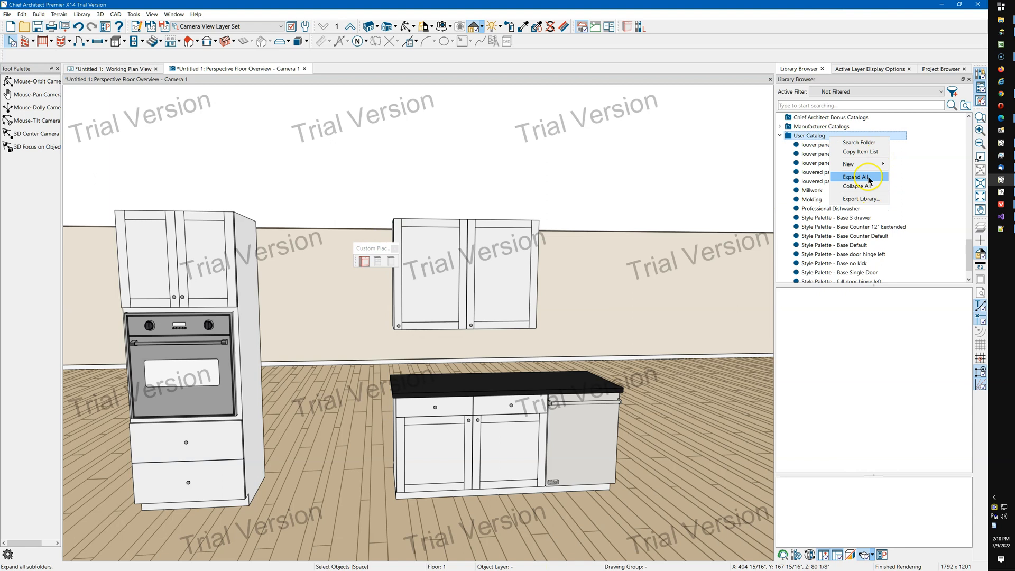
mouse_move(868, 164)
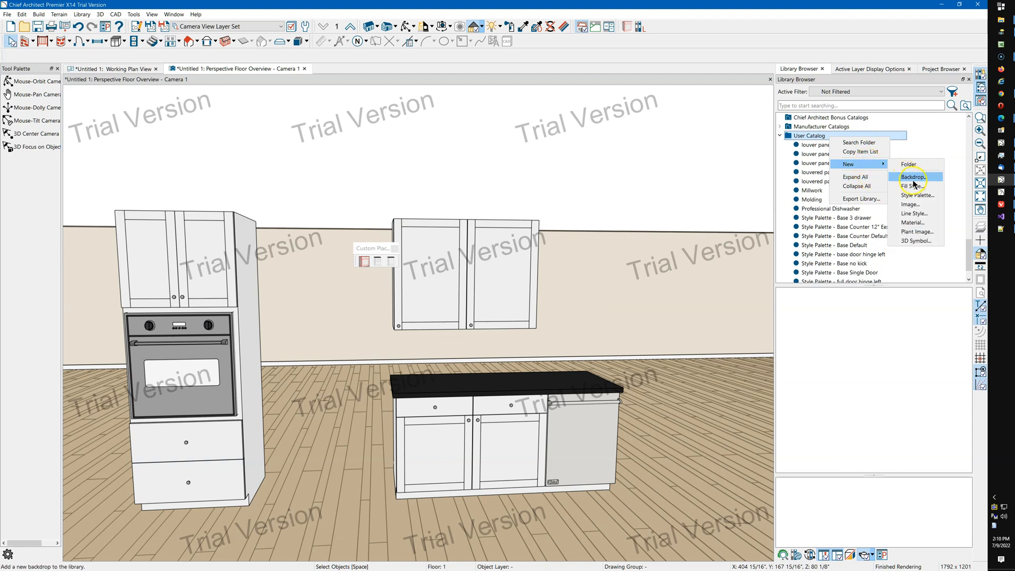
click(920, 214)
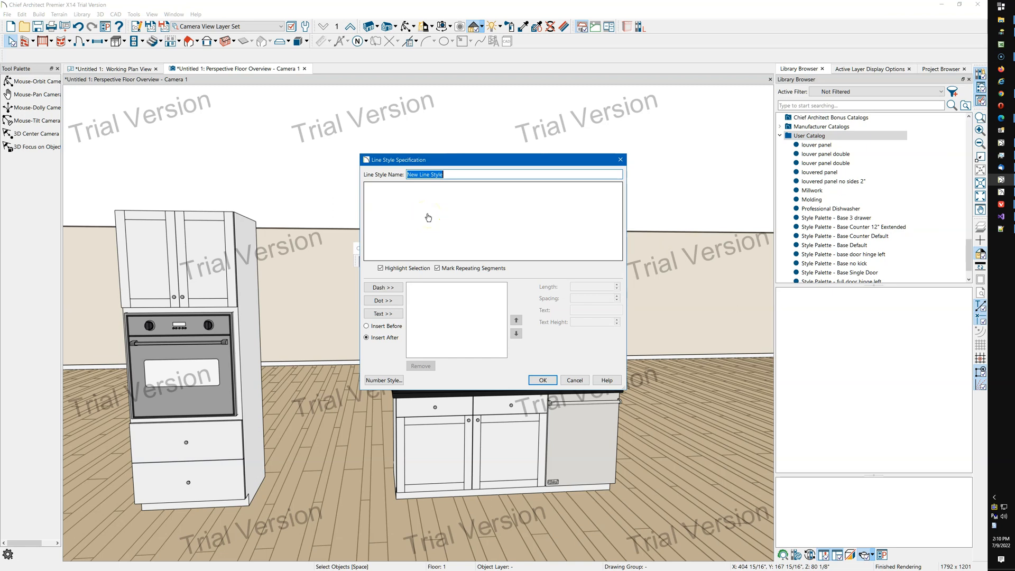
click(621, 160)
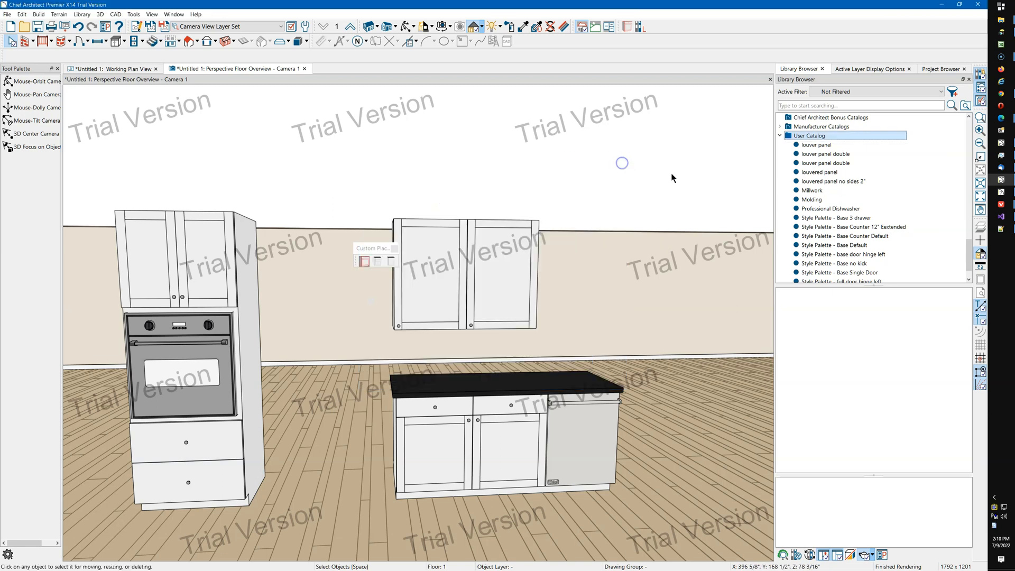
Create a new style palette in the User Catalog and add a wall cabinet object to it.
right_click(848, 139)
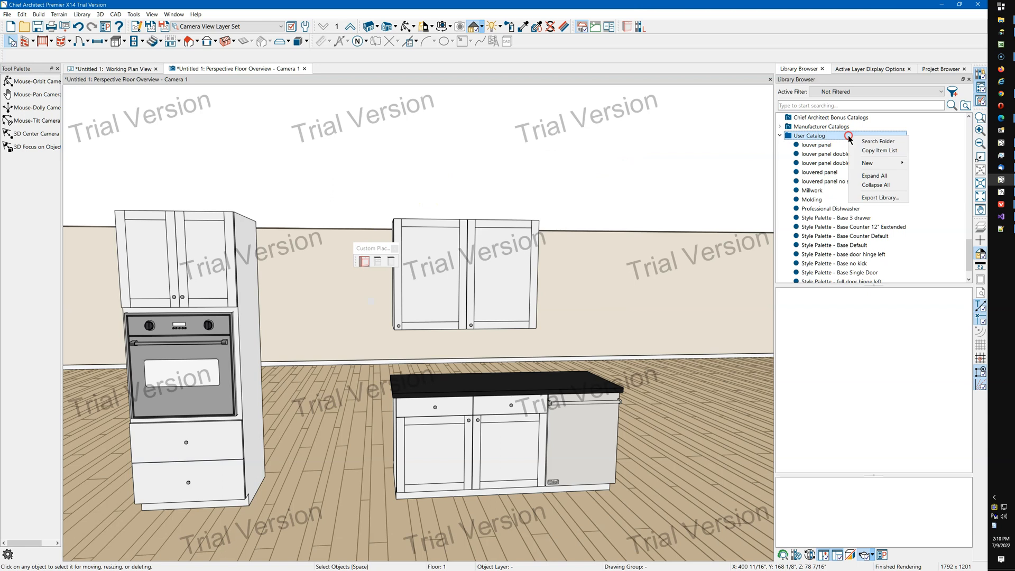
mouse_move(881, 166)
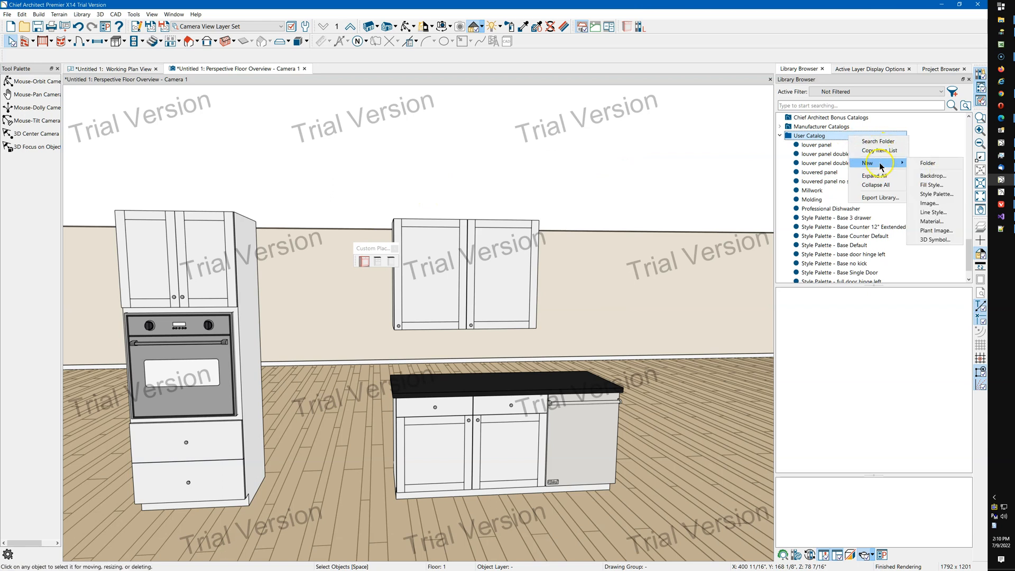
click(938, 194)
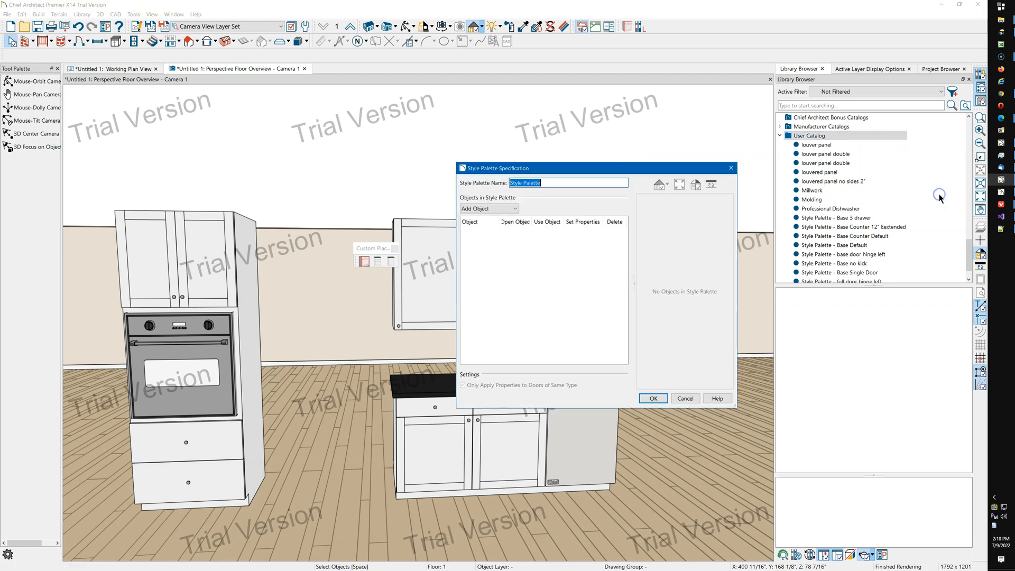
click(487, 208)
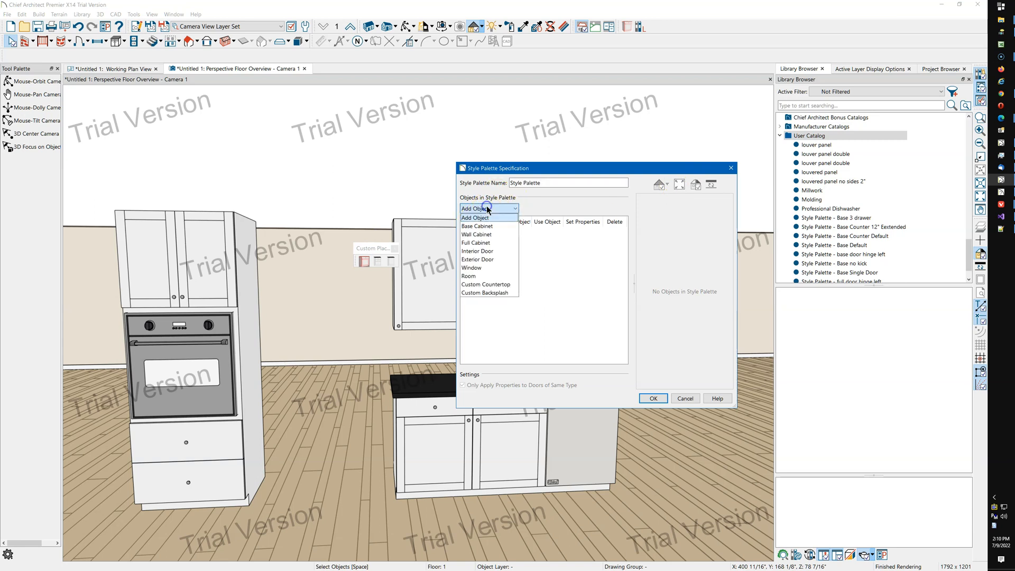
click(500, 236)
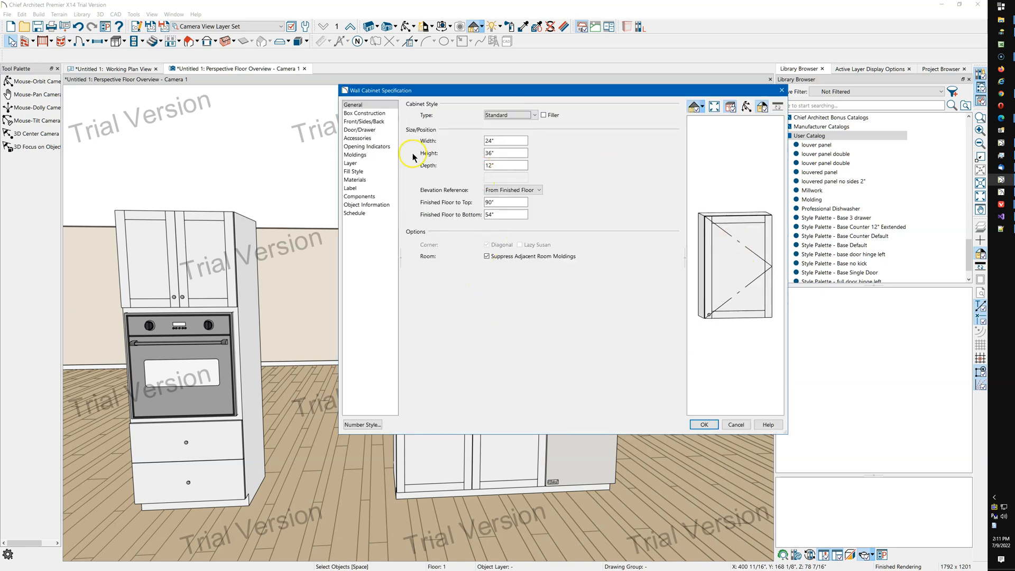
Set the wall cabinet's front door item type to Door - Auto Left and accept the cabinet settings.
click(720, 258)
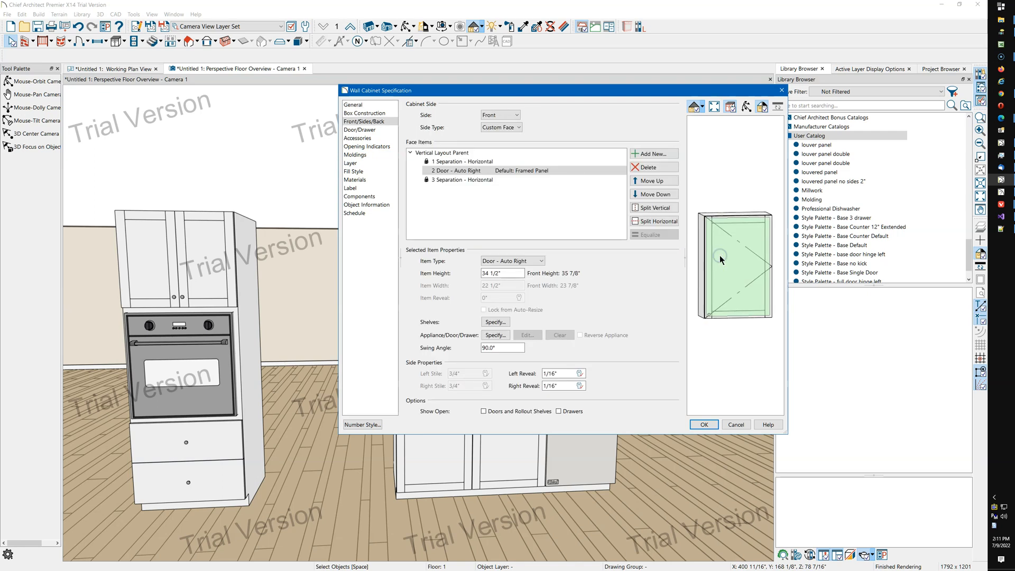
click(513, 261)
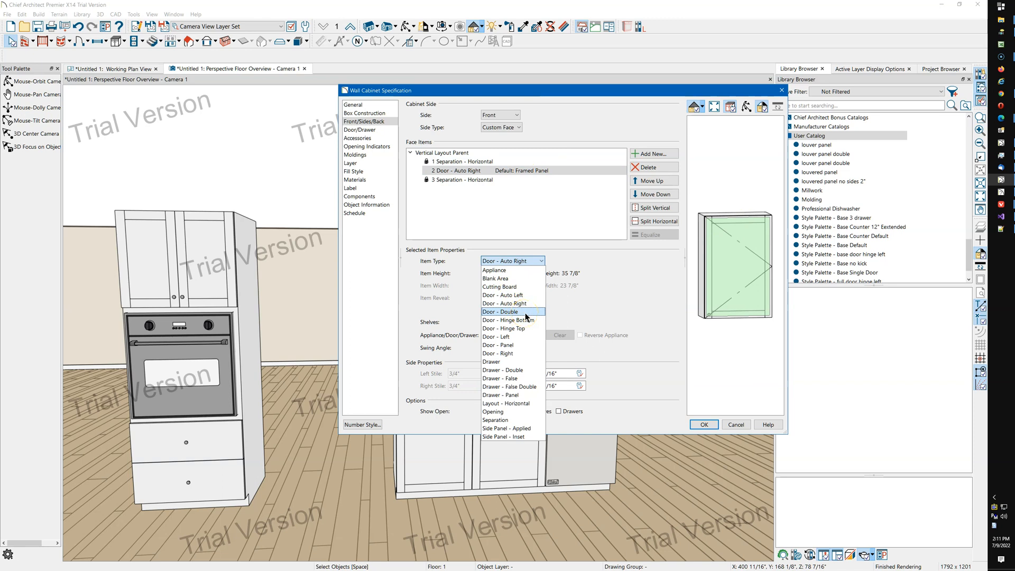
click(520, 295)
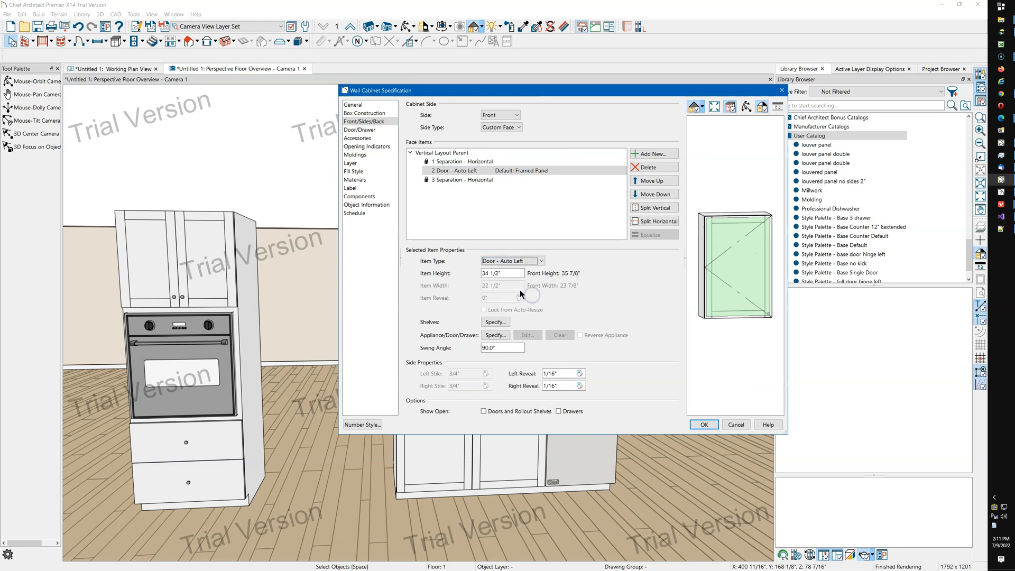
click(701, 428)
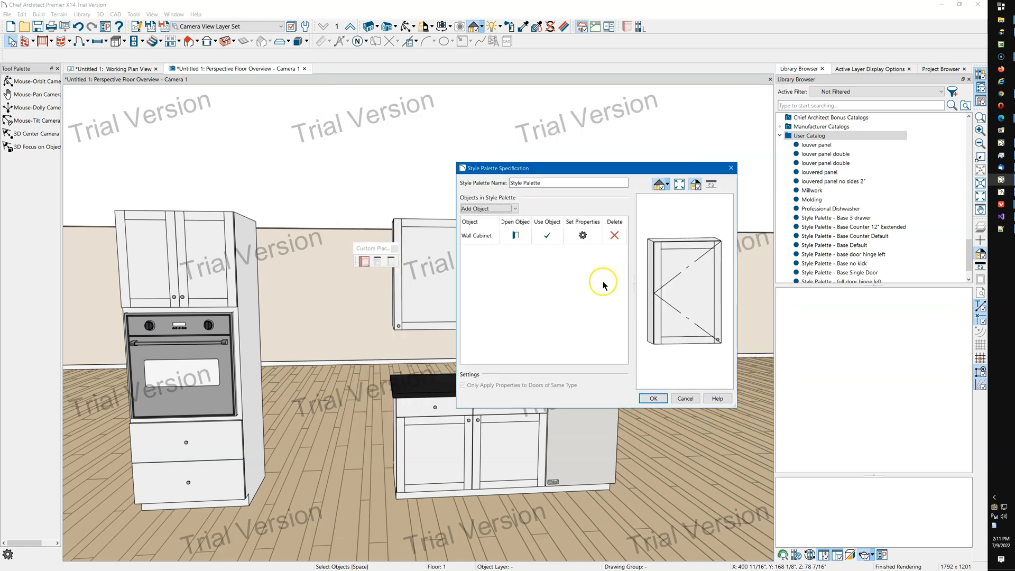
Open the wall cabinet's palette properties, clear all property selections, and scroll through the property list.
click(584, 236)
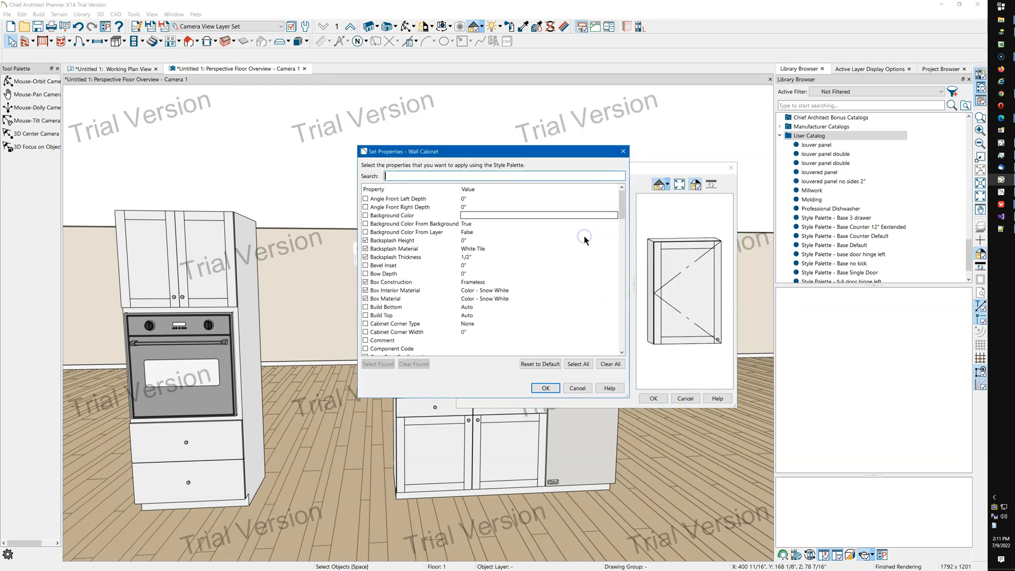
click(581, 365)
click(611, 364)
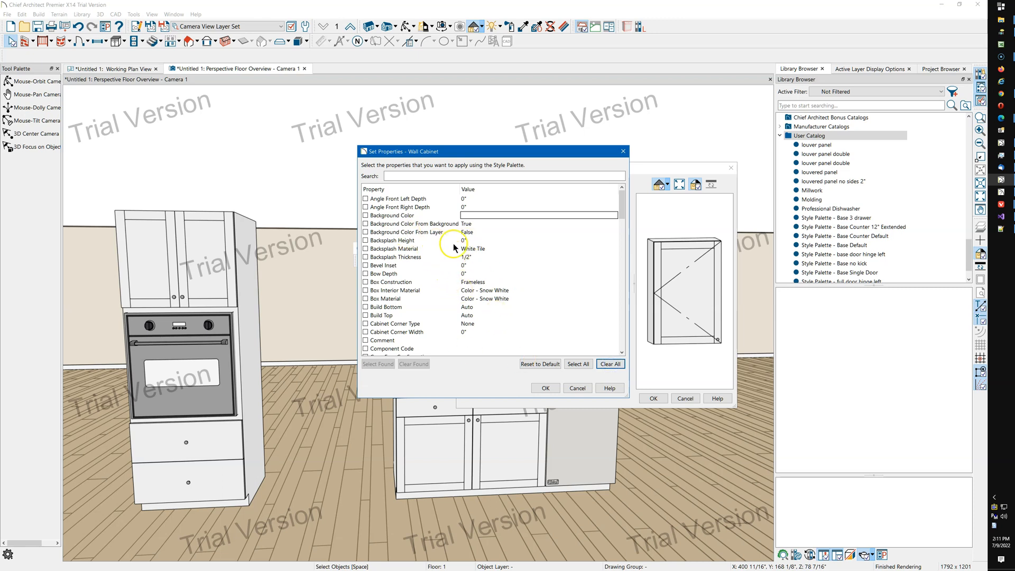
scroll(439, 235, down, 3)
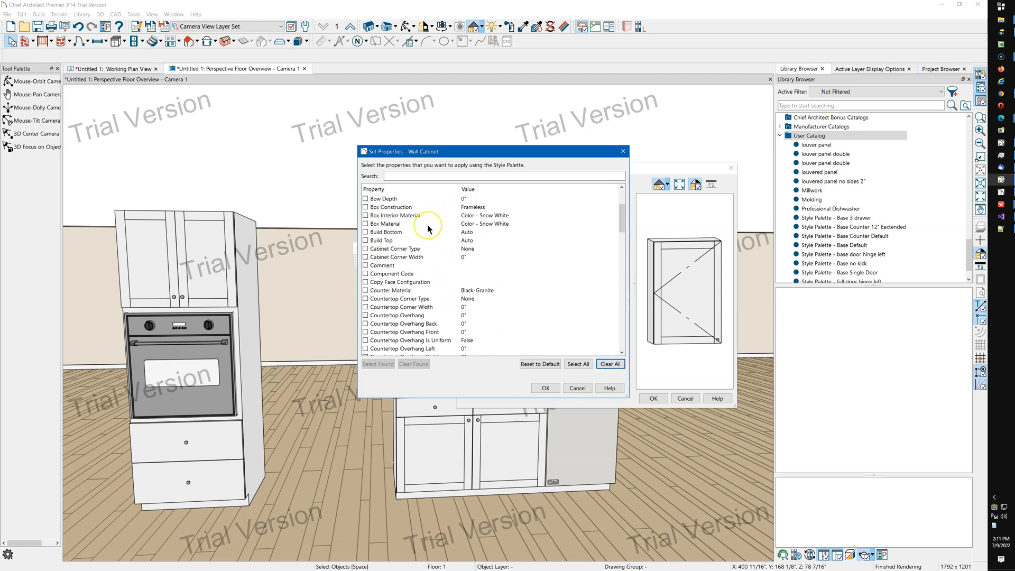
scroll(427, 224, down, 3)
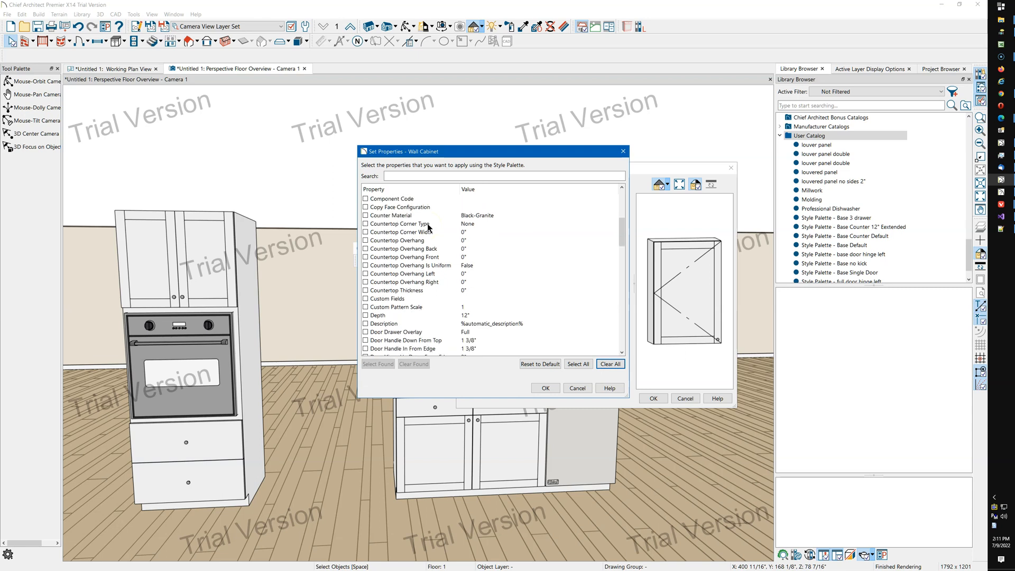
scroll(427, 226, down, 3)
scroll(423, 225, down, 1)
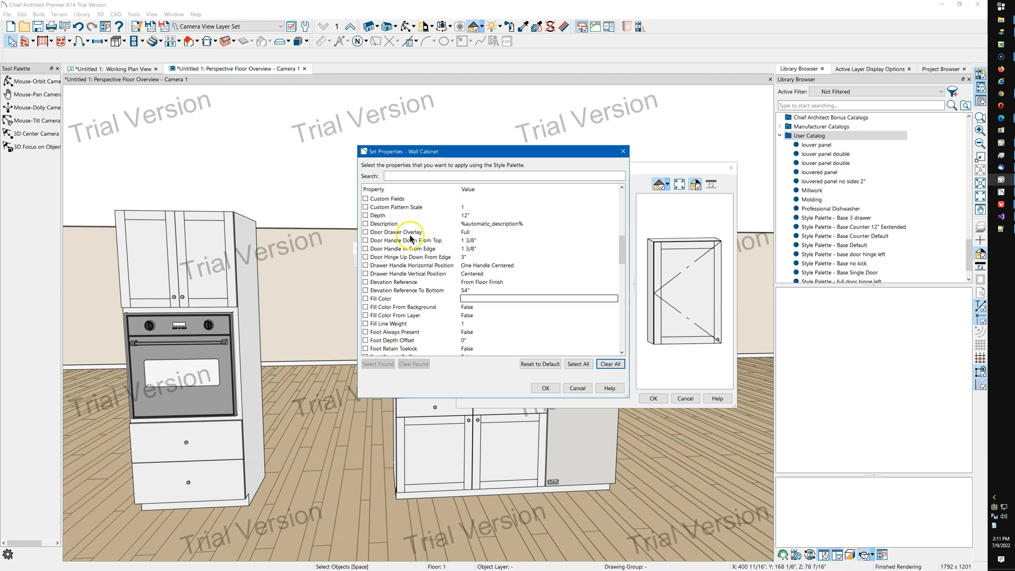
scroll(413, 219, down, 1)
scroll(412, 215, down, 4)
scroll(412, 220, up, 7)
scroll(413, 226, up, 7)
Search the properties for "fac", select Copy Face Configuration, and confirm the property selection.
click(392, 176)
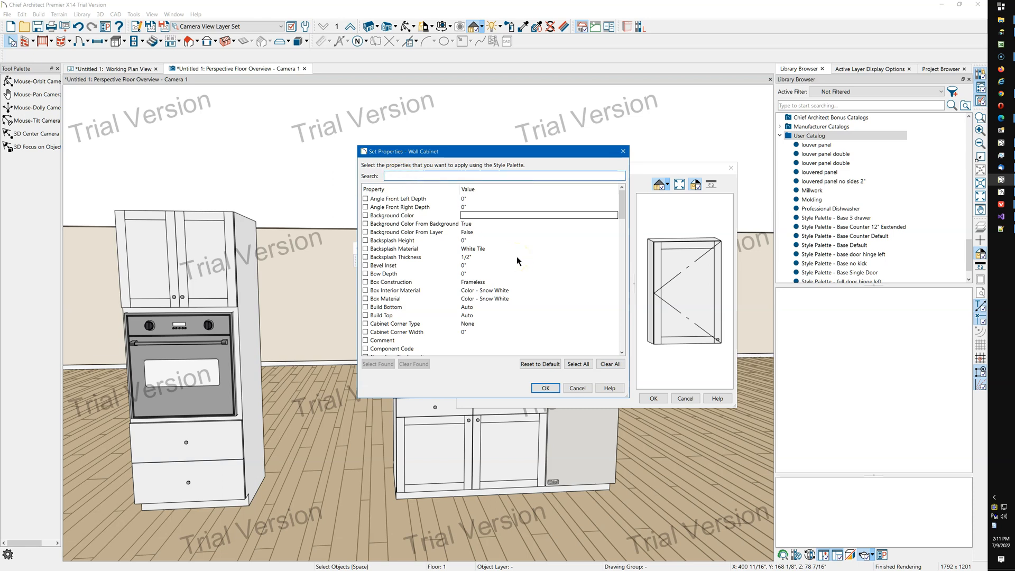
text(fac)
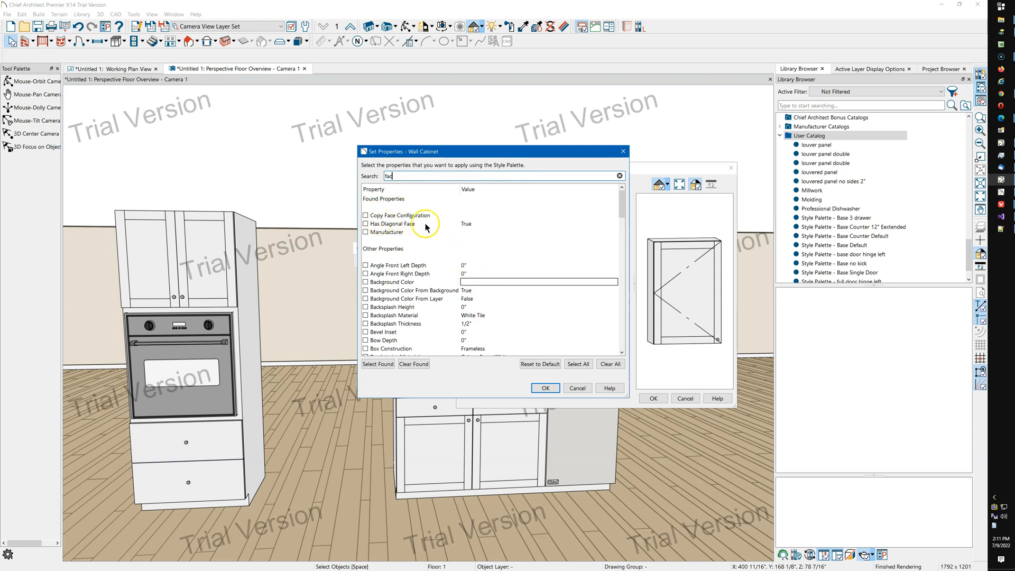
click(366, 216)
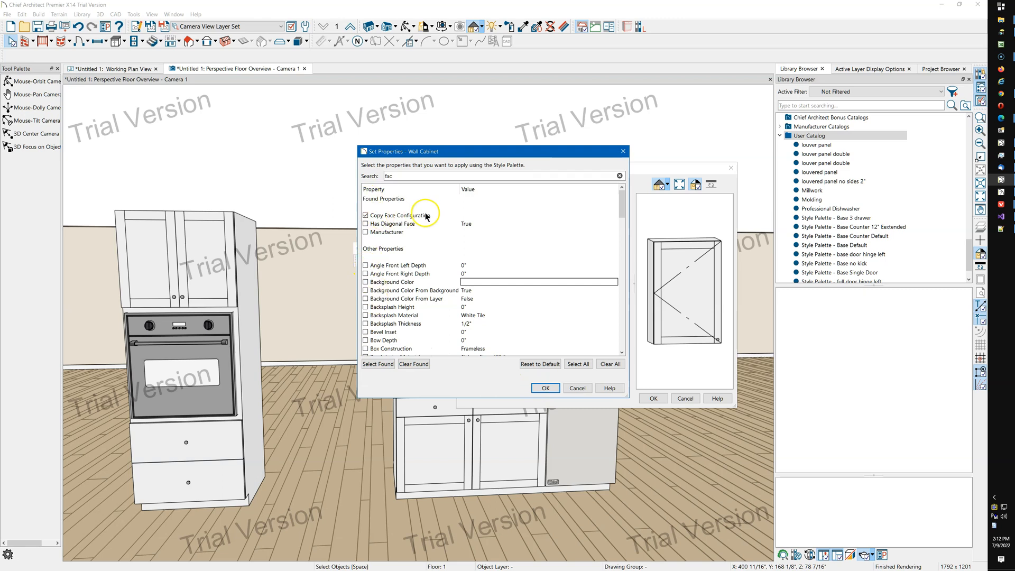
click(364, 214)
click(553, 392)
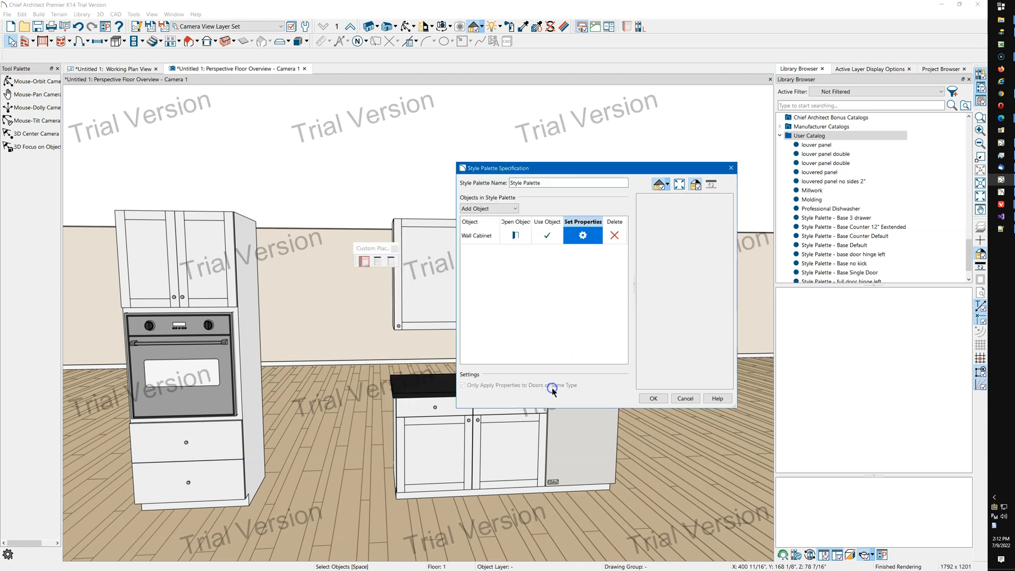
Save the style palette and apply it to the two wall cabinets.
click(654, 398)
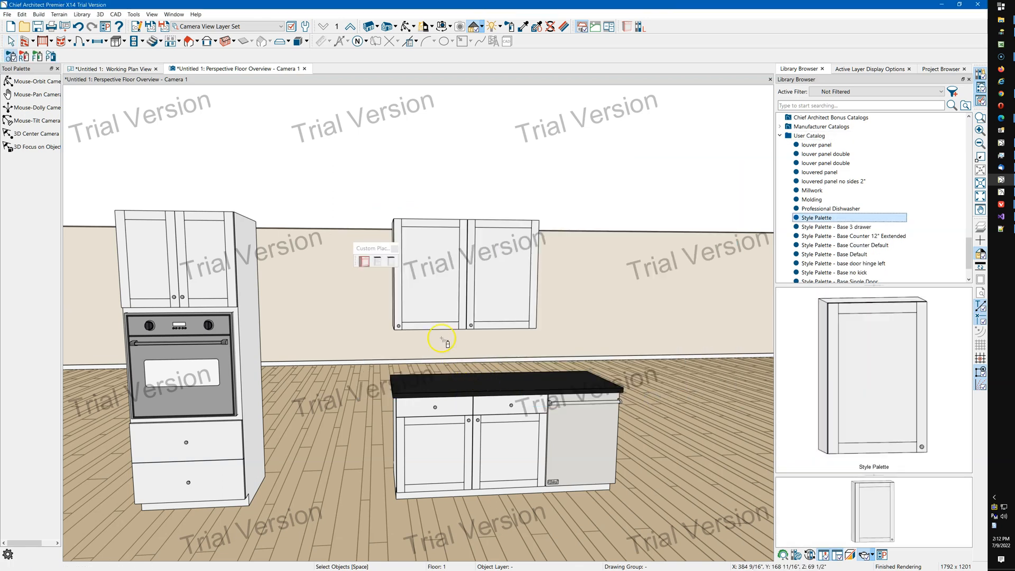
click(431, 315)
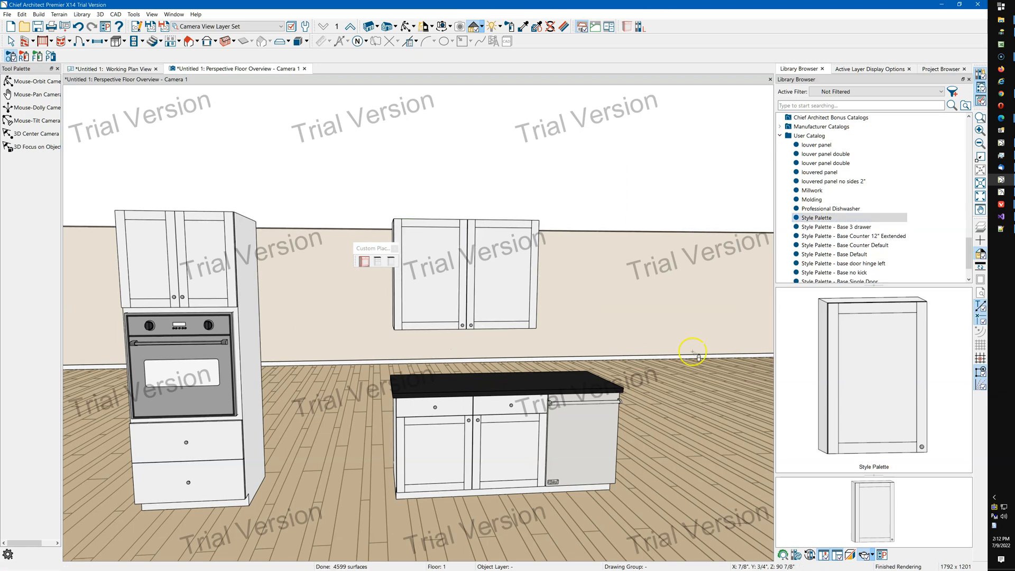
click(485, 332)
key(Escape)
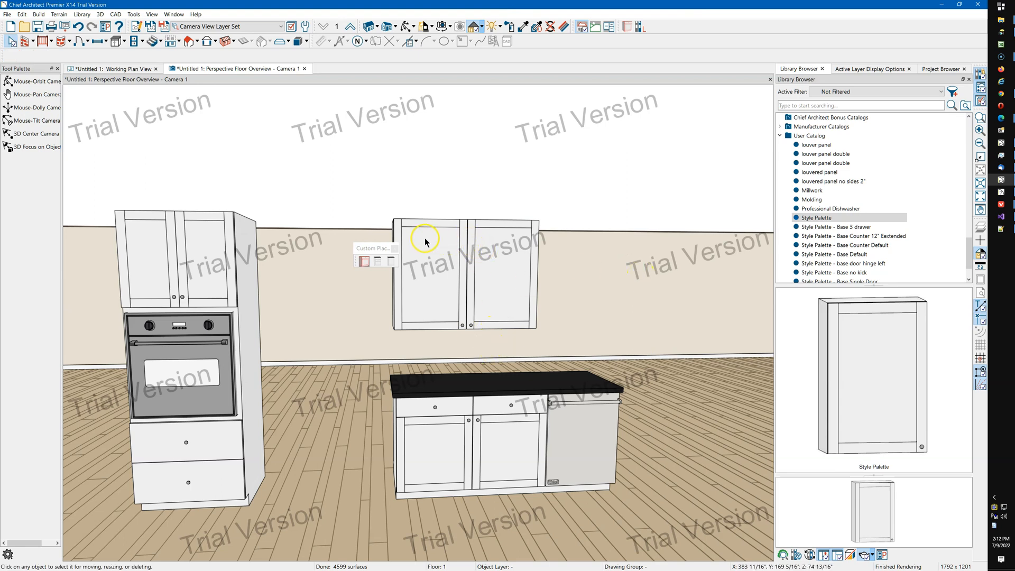
Create another new style palette in the User Catalog named "Style Palette - Glass Door".
click(826, 136)
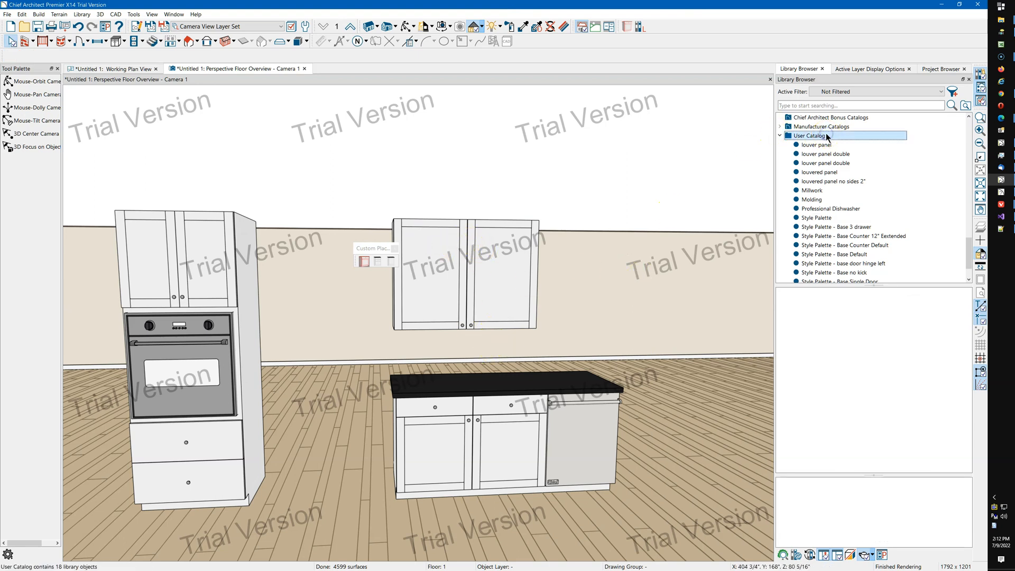
right_click(828, 138)
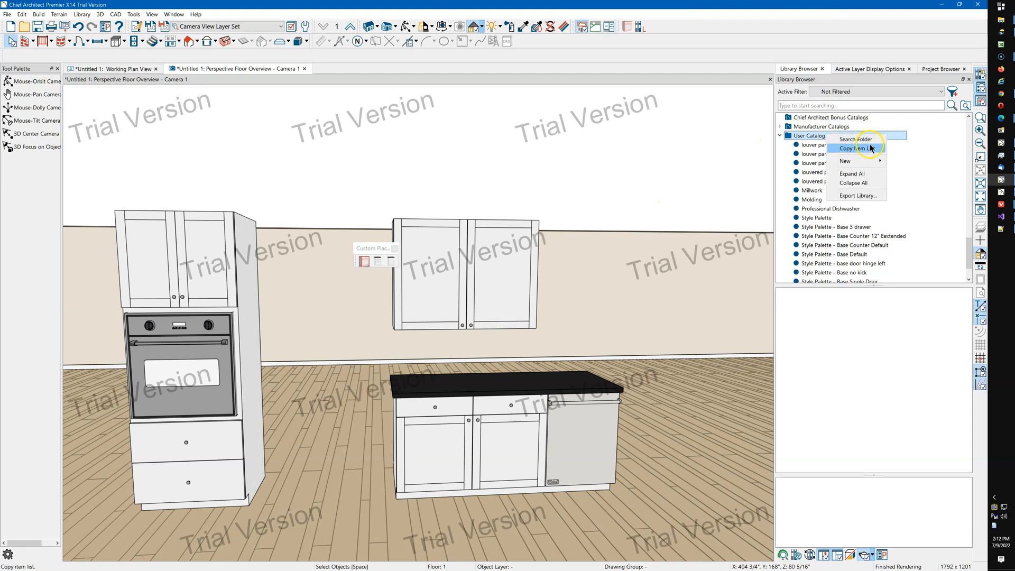
mouse_move(868, 162)
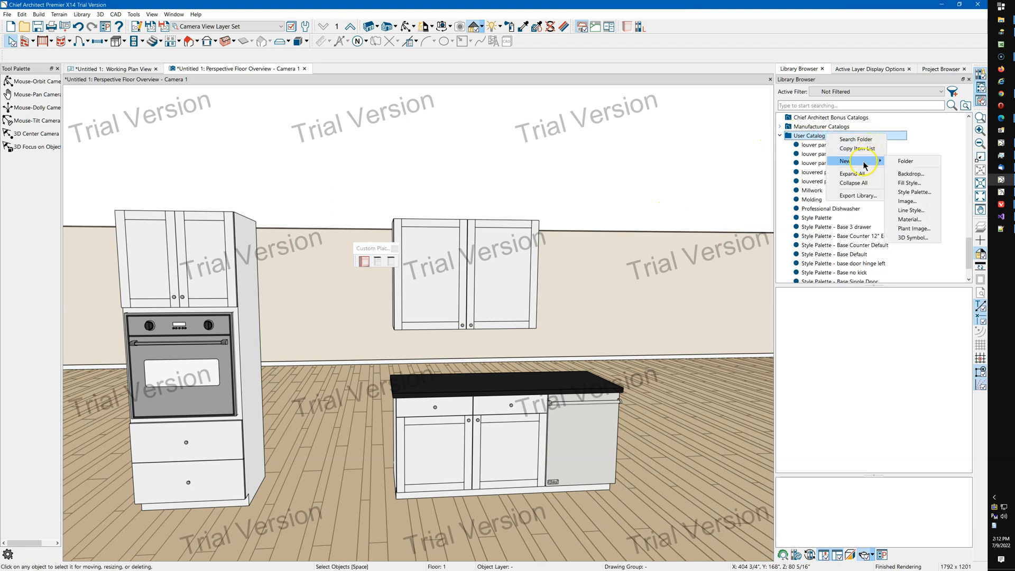
click(918, 196)
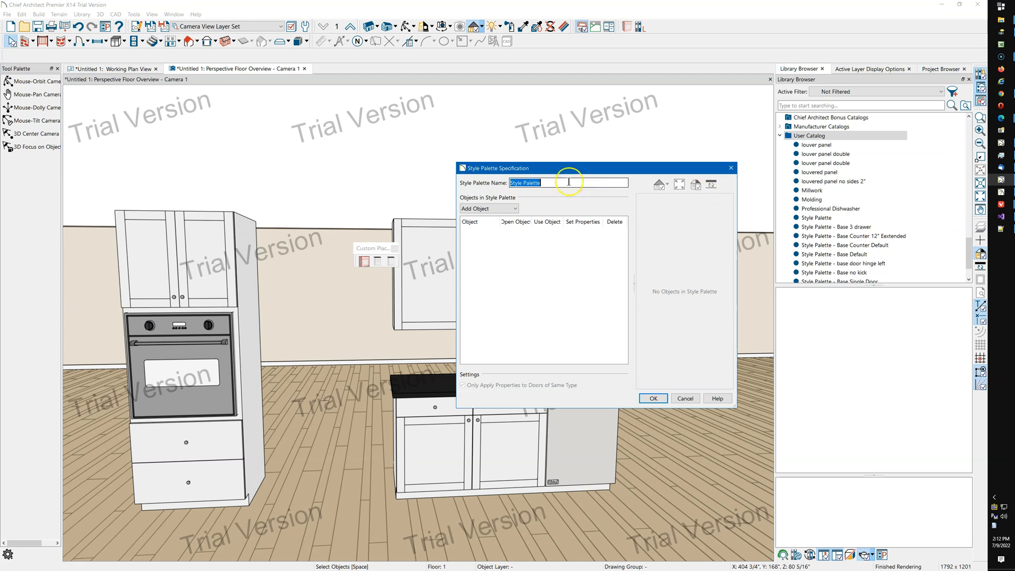
click(562, 181)
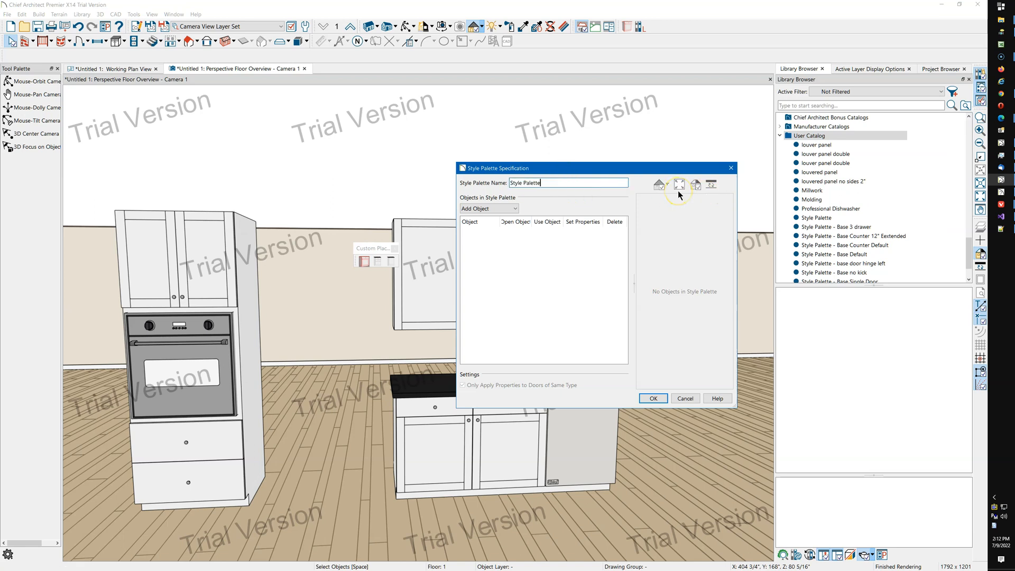
text(- Glass Door)
Add a wall cabinet object to the Glass Door palette with its default settings.
click(650, 165)
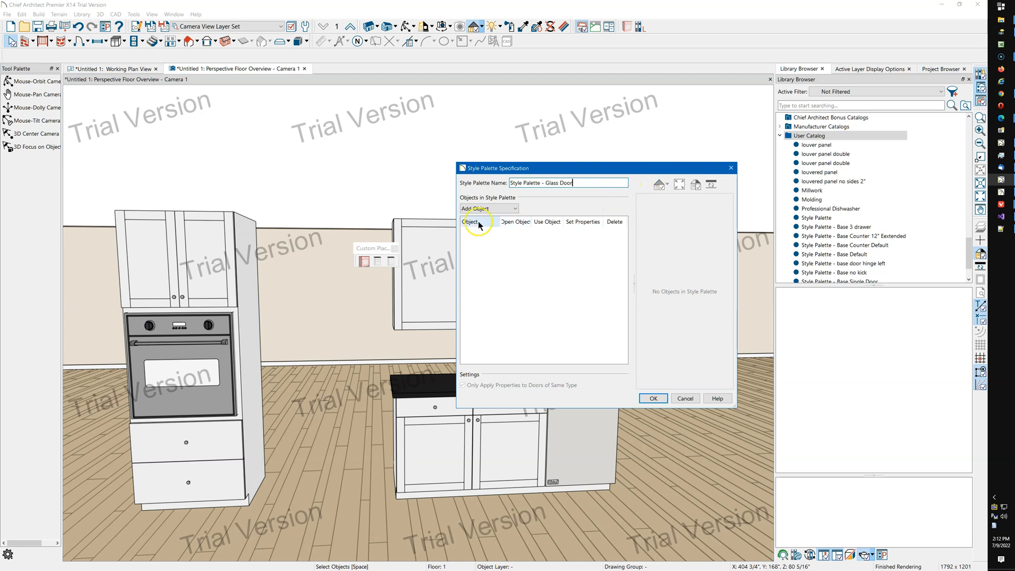
click(488, 208)
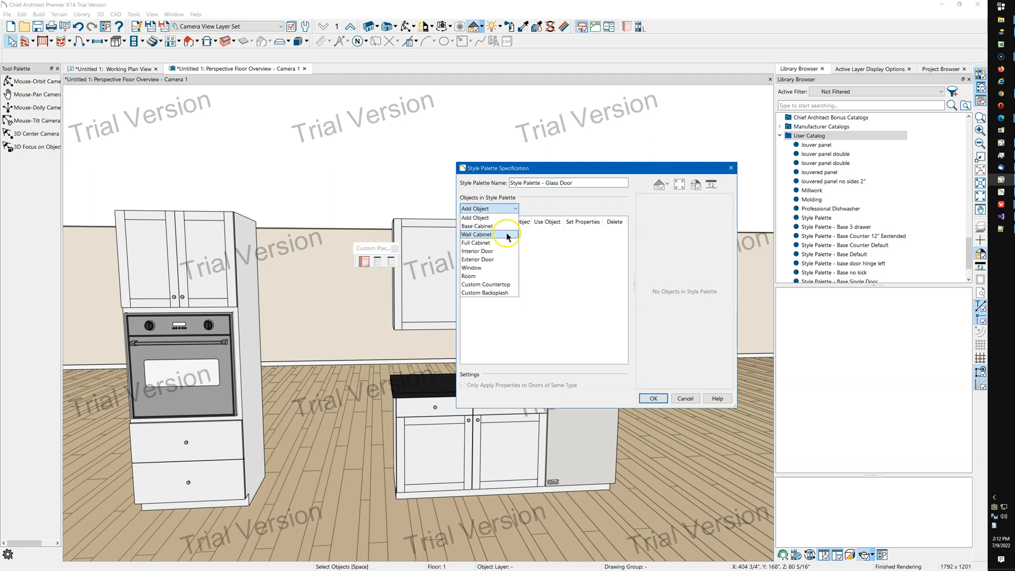
click(490, 234)
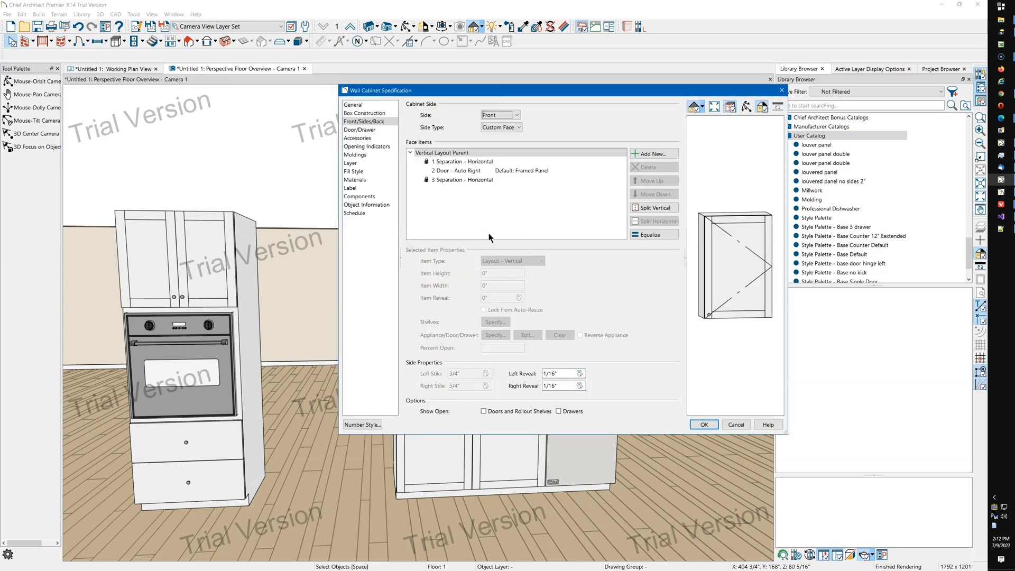
click(704, 425)
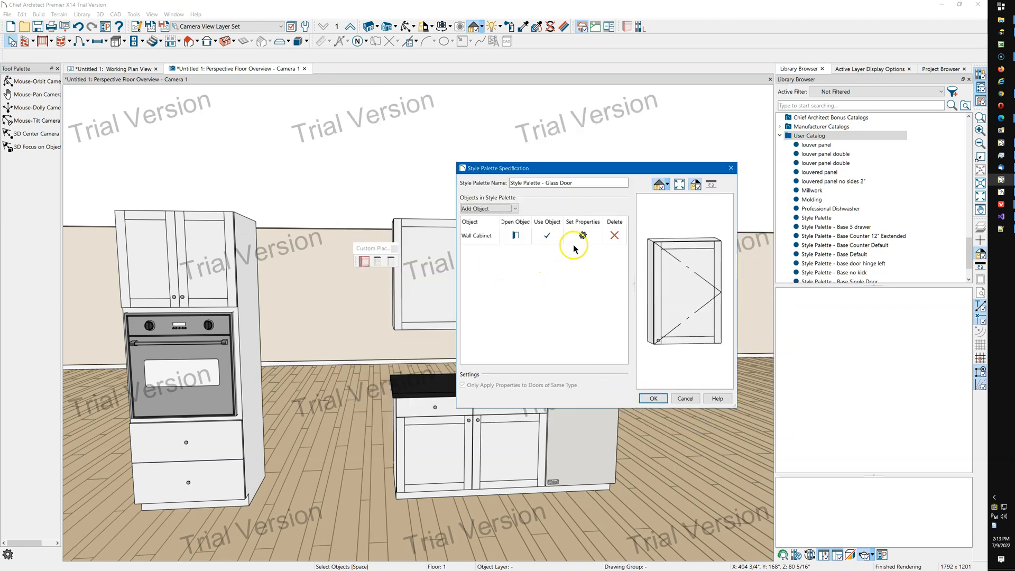
Limit the Glass Door palette's wall cabinet properties to Has Glass Doors only, searching "glass", and save the palette.
click(583, 236)
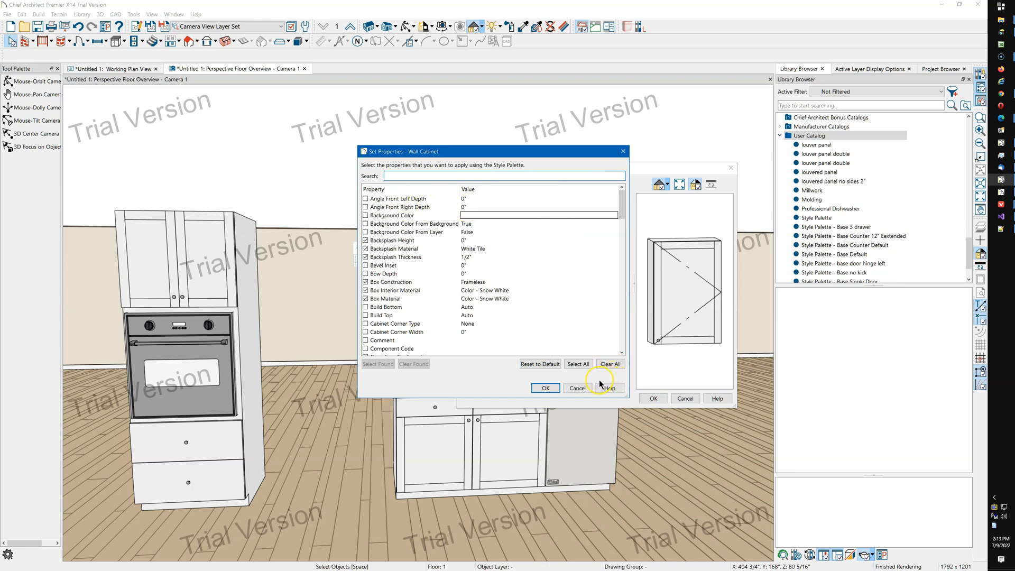
click(609, 364)
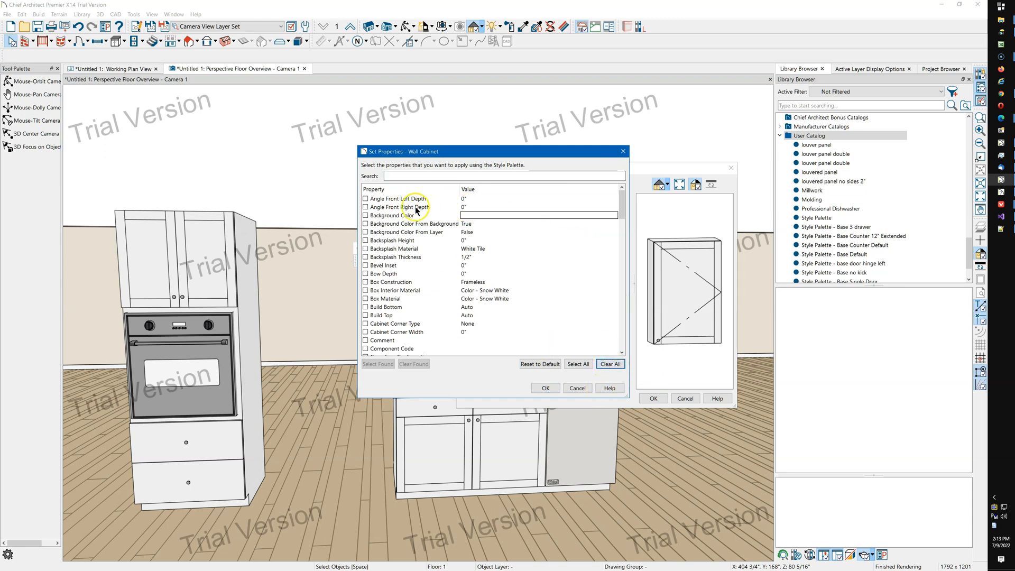
click(407, 175)
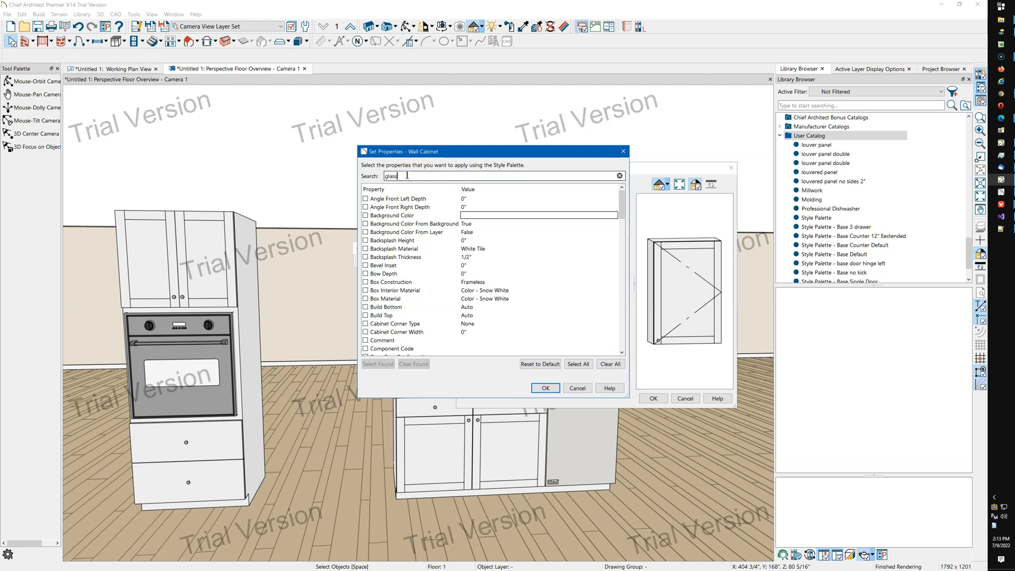
click(435, 215)
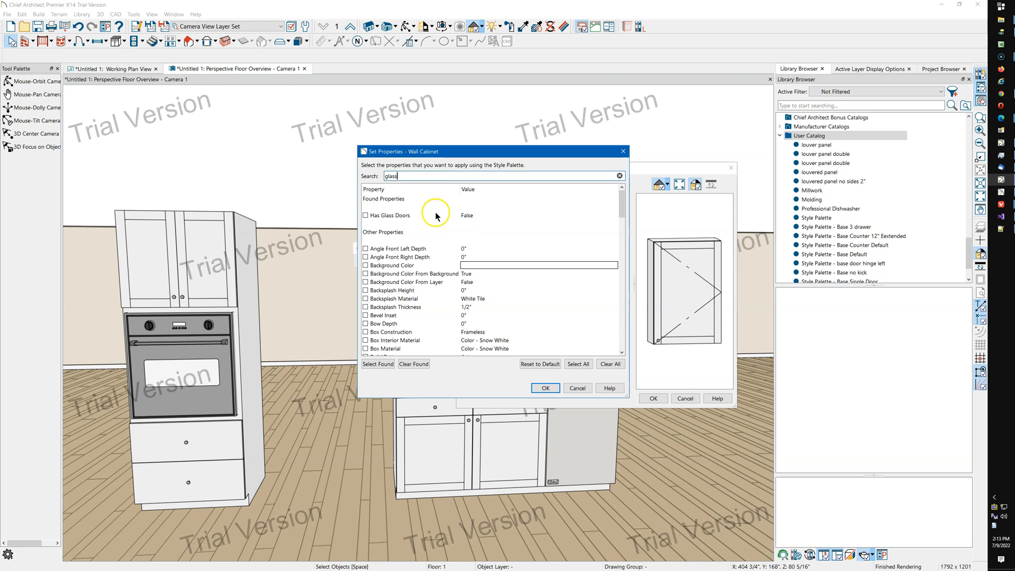
click(366, 216)
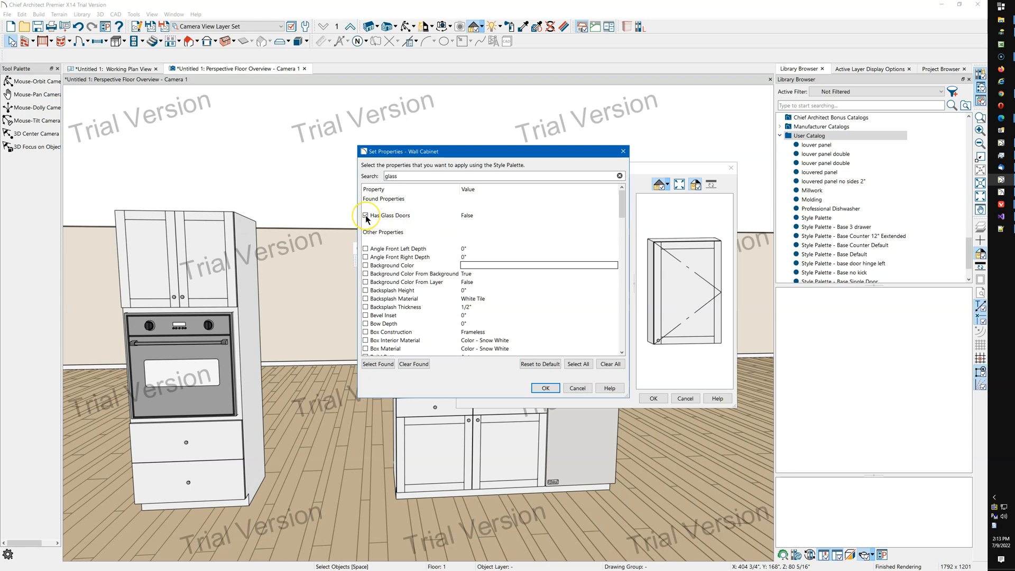
click(546, 388)
click(653, 401)
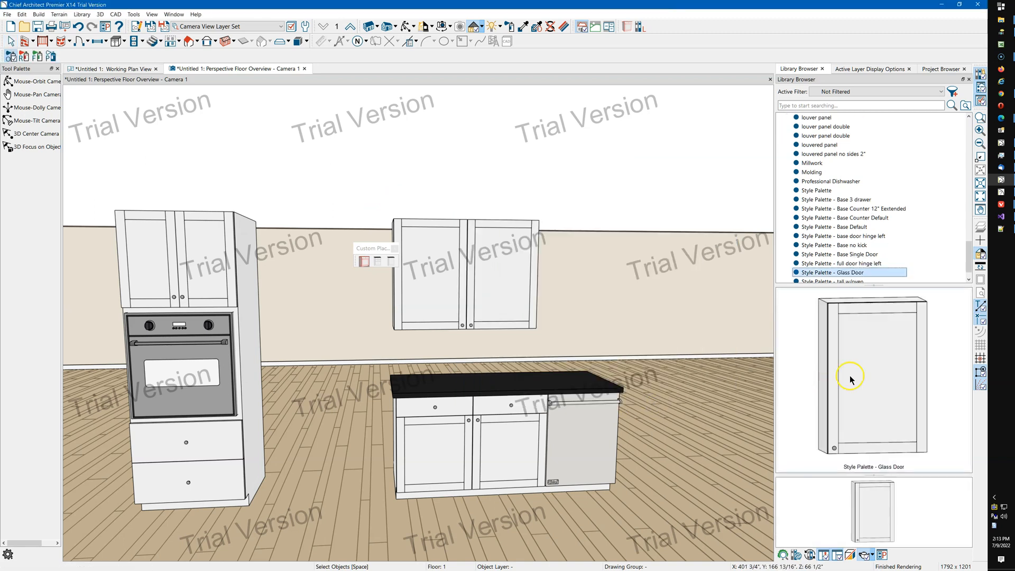
Apply the Glass Door style palette to both wall cabinets above the island.
click(433, 298)
scroll(318, 215, up, 3)
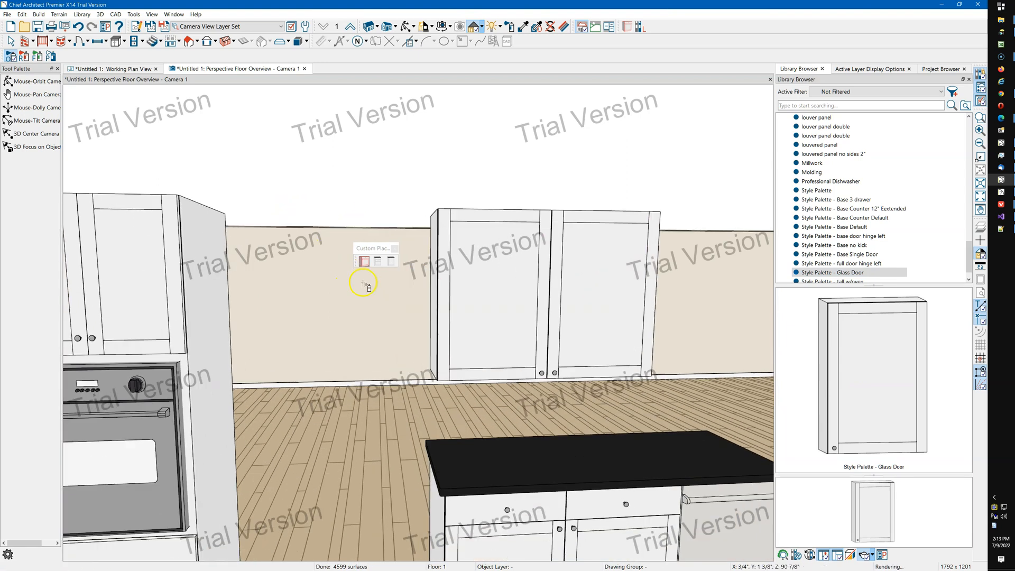
scroll(364, 283, up, 3)
scroll(372, 315, down, 3)
click(570, 305)
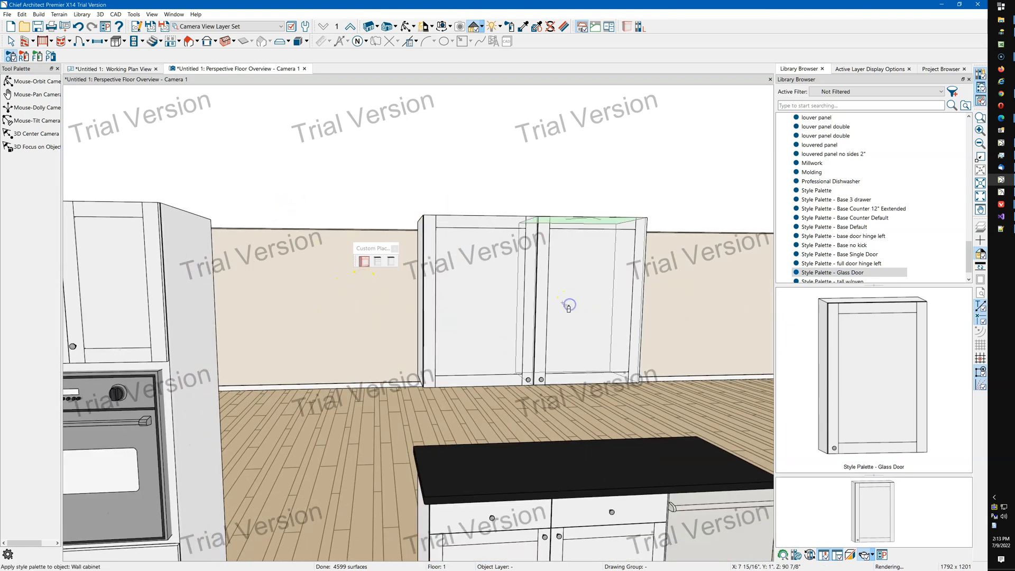
click(465, 313)
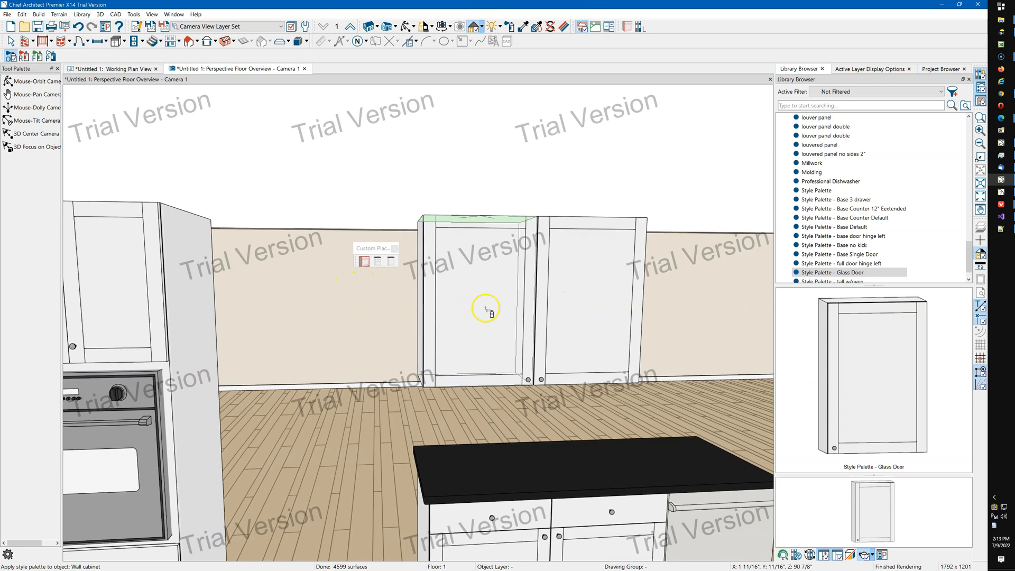
Edit the Glass Door palette's wall cabinet to use Framed Doors with Glass Doors enabled, and save the palette.
click(858, 273)
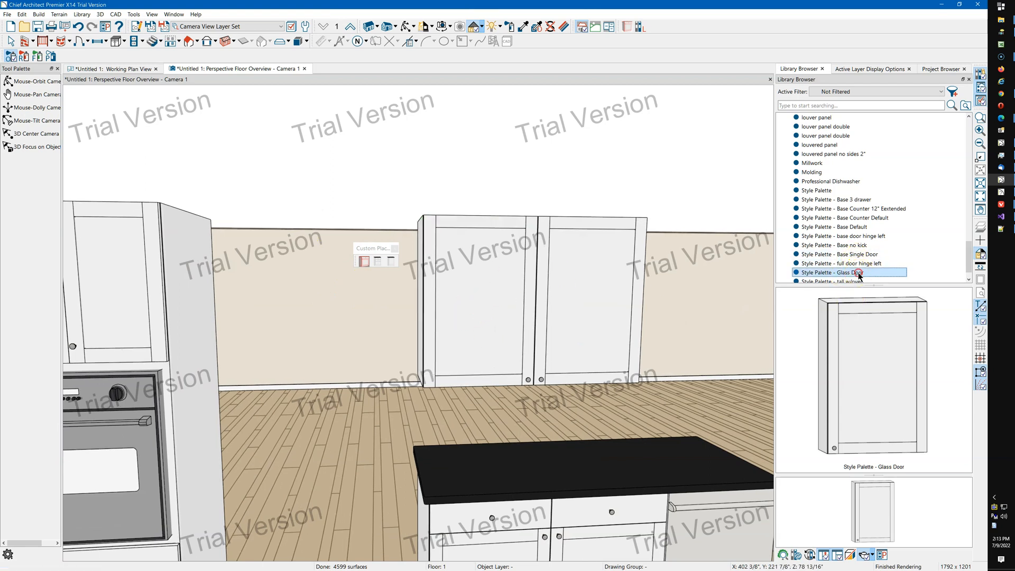
right_click(858, 274)
click(886, 342)
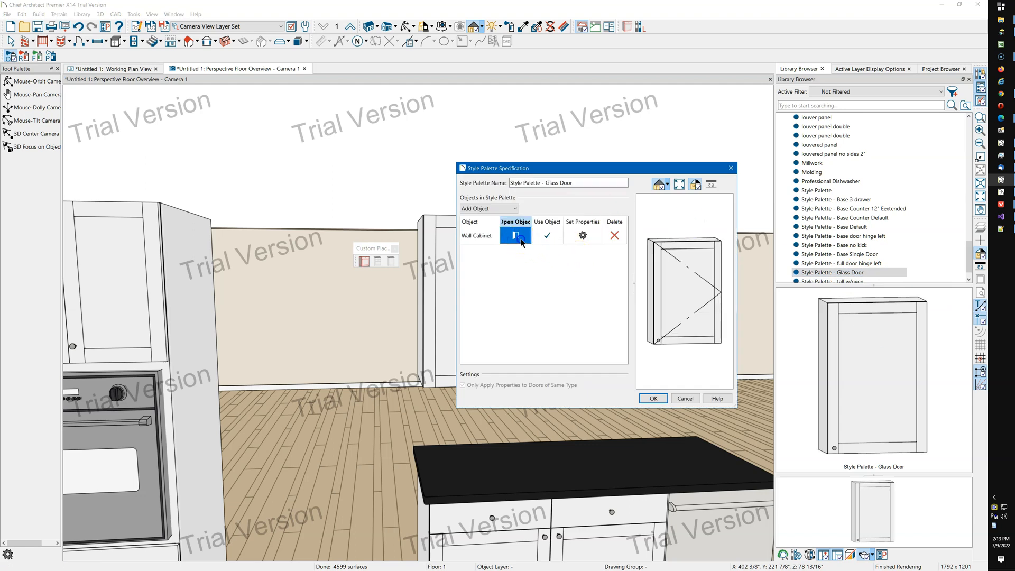
click(519, 236)
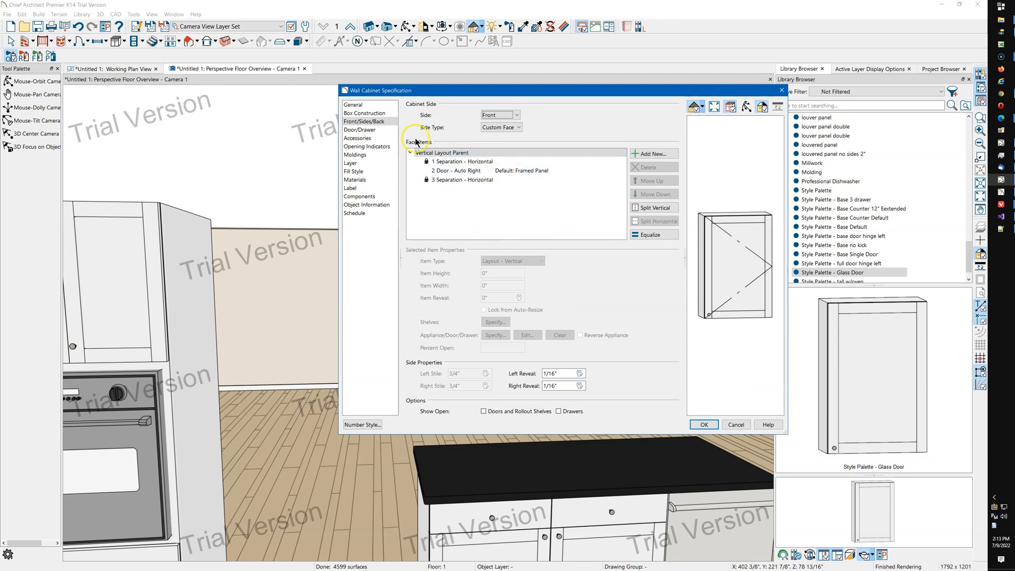
click(359, 130)
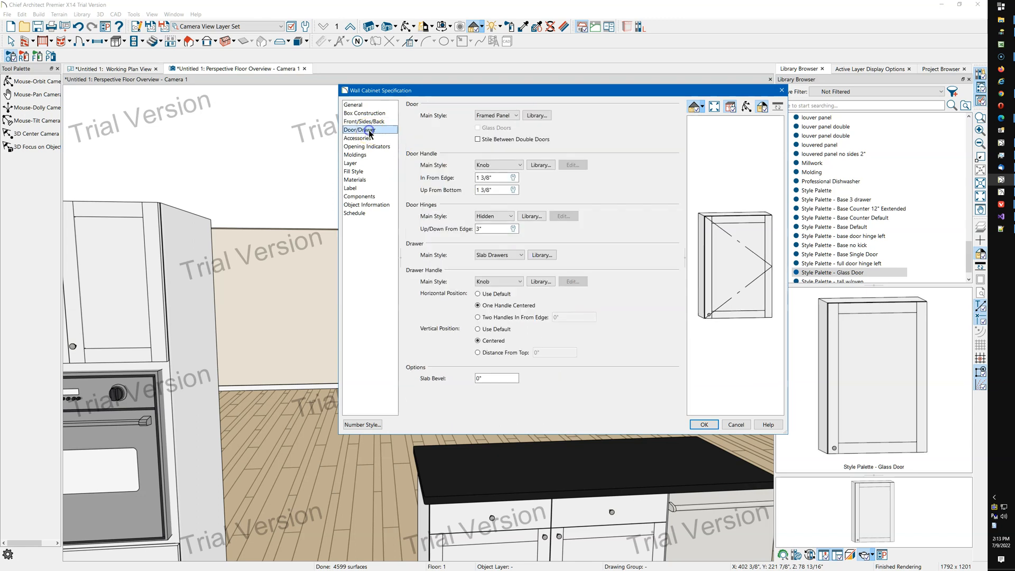
click(497, 117)
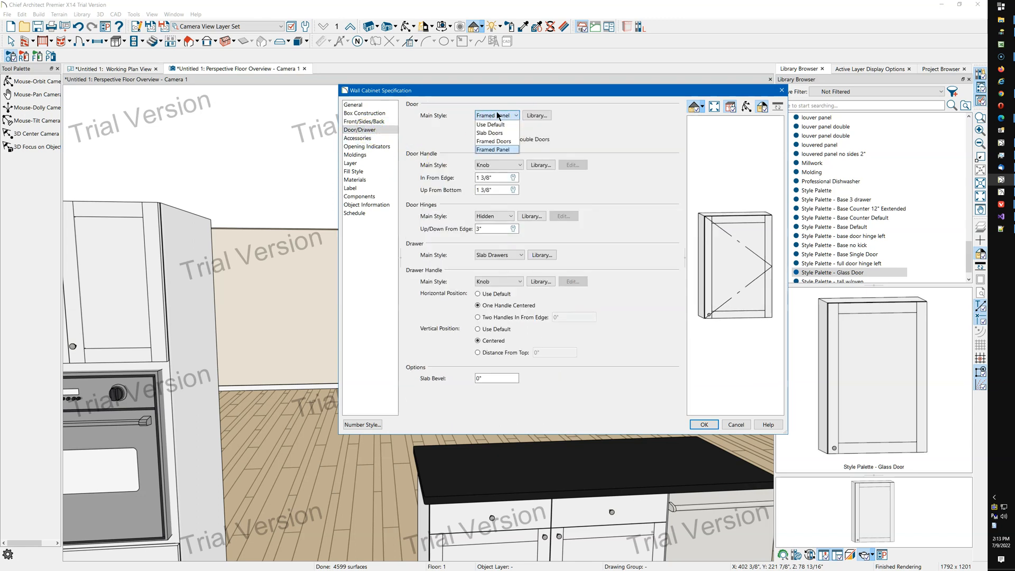
click(492, 125)
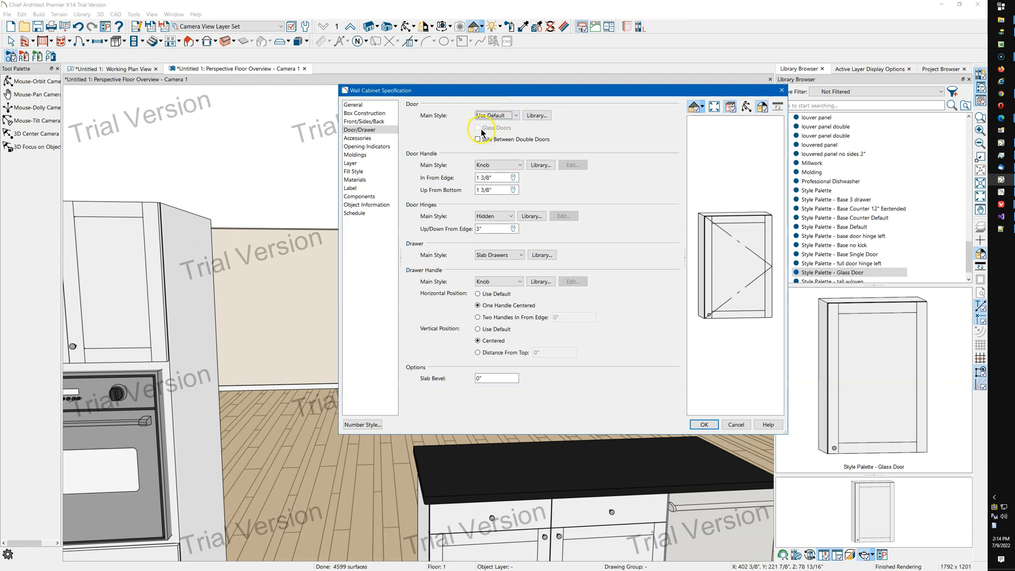
click(485, 116)
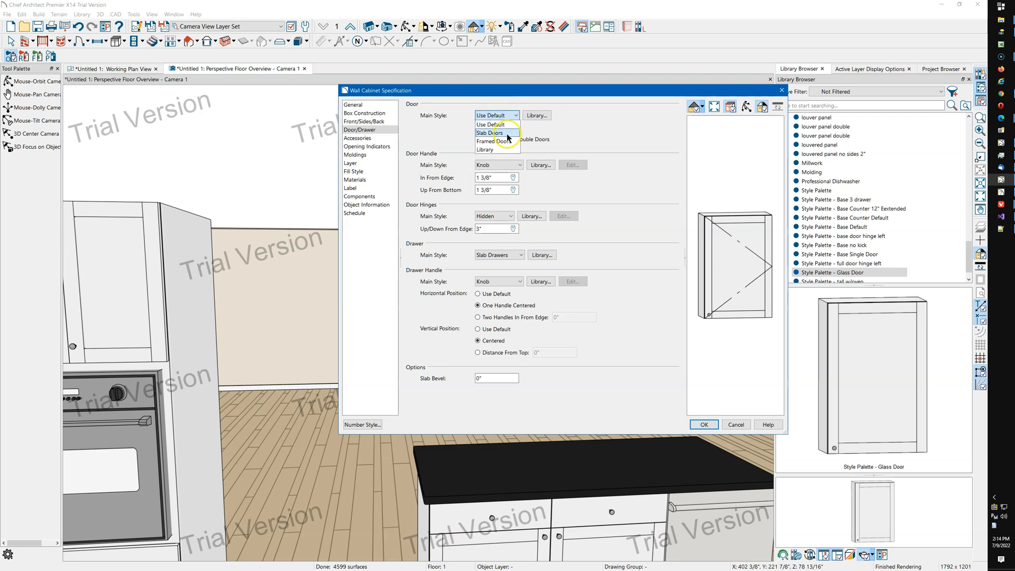
click(501, 142)
click(484, 128)
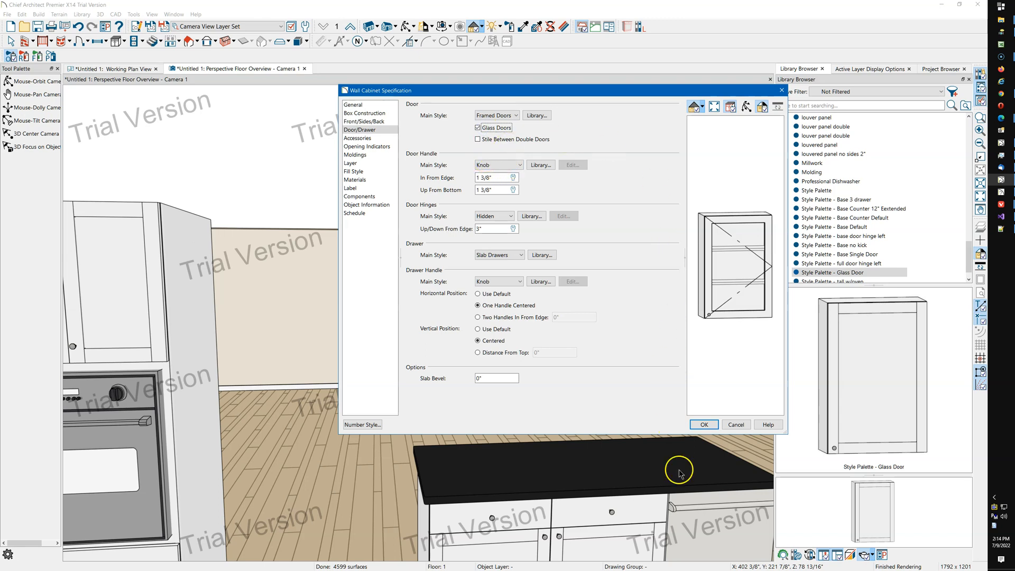
click(706, 424)
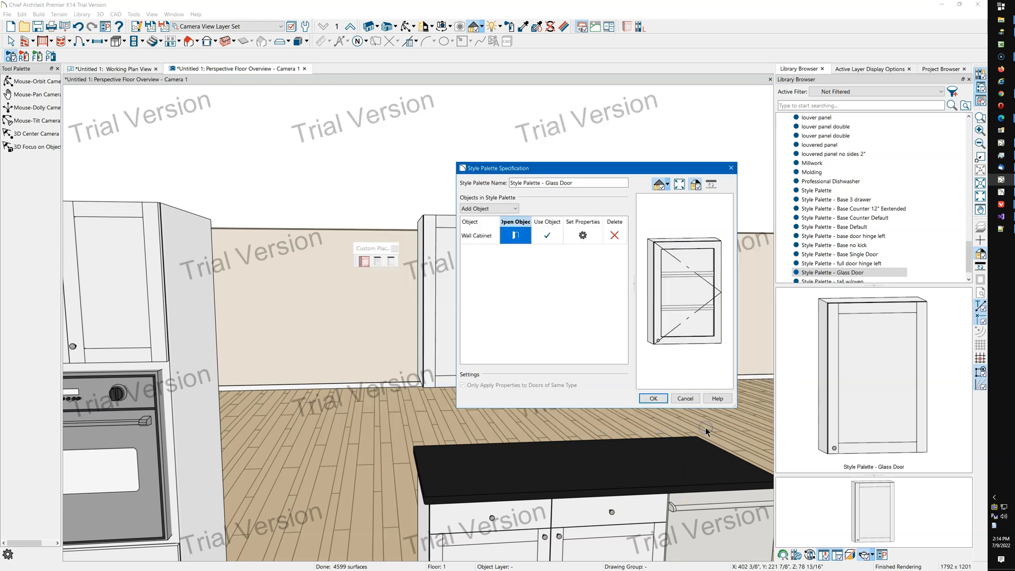
click(654, 399)
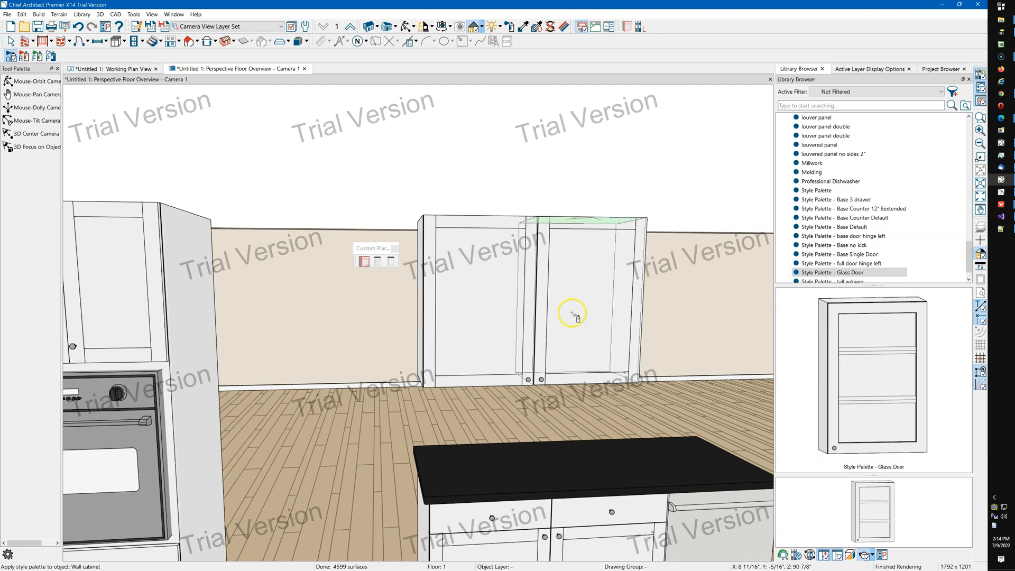
key(Escape)
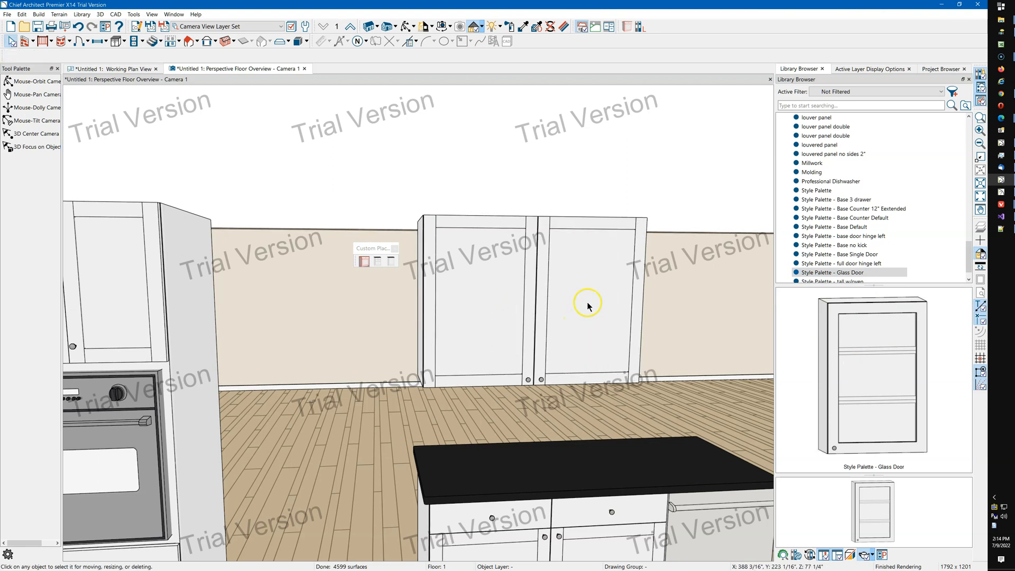
Add Copy Face Configuration to the palette's applied properties, searching "face", save it, and apply it to the left wall cabinet.
right_click(882, 274)
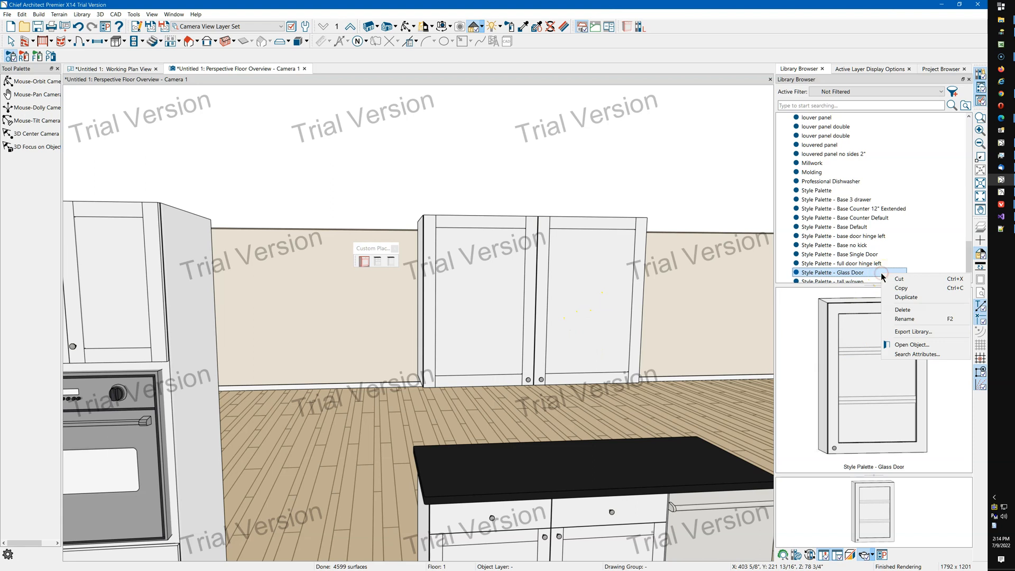
click(915, 345)
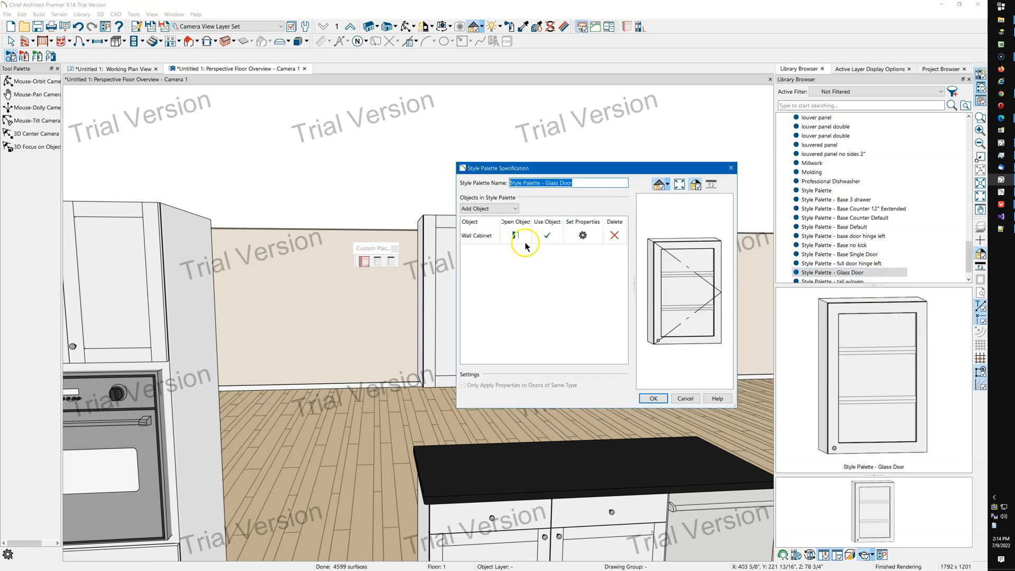
click(583, 236)
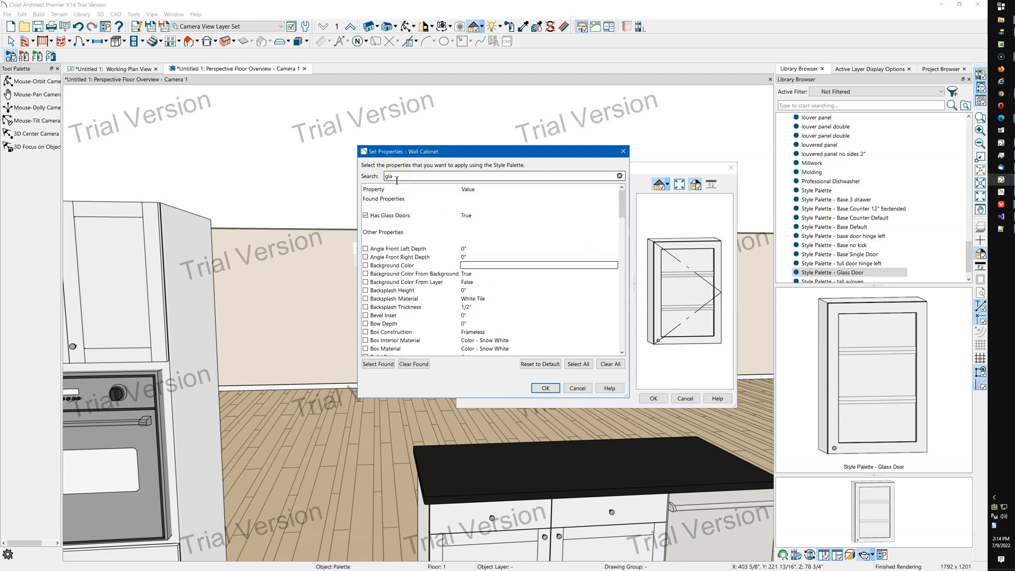
click(389, 217)
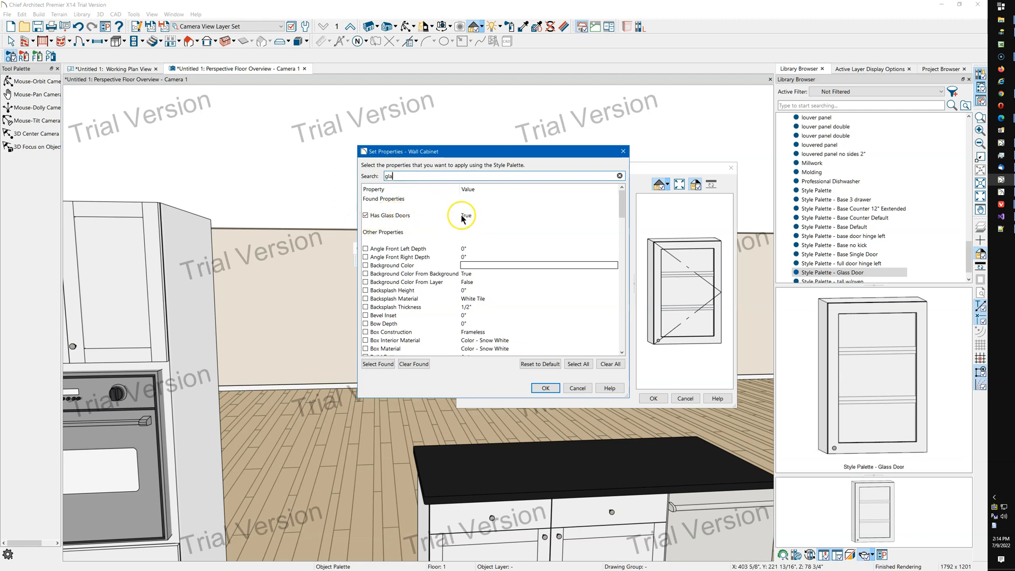
scroll(446, 221, down, 2)
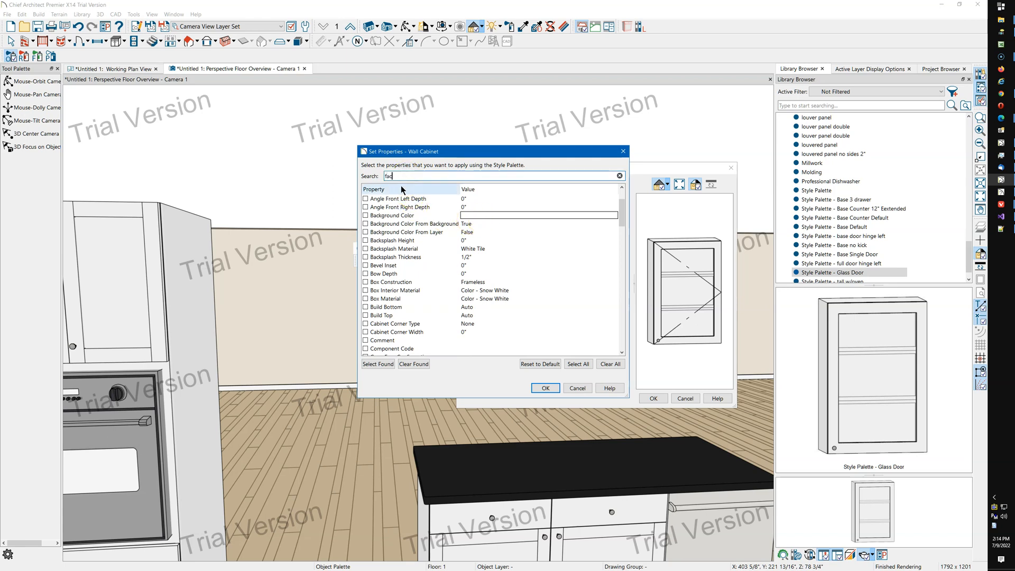
scroll(402, 190, up, 1)
click(434, 270)
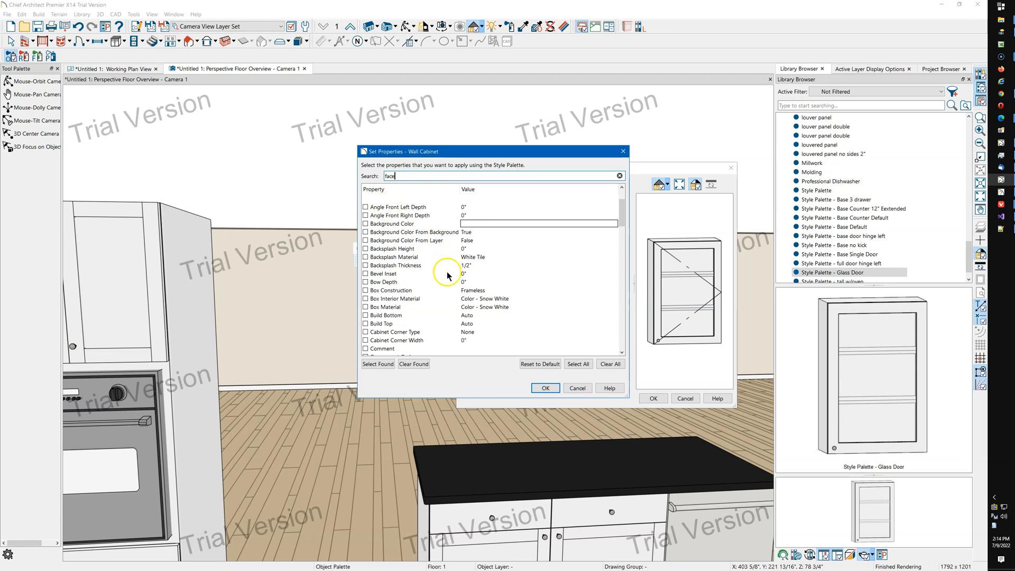
scroll(418, 221, up, 2)
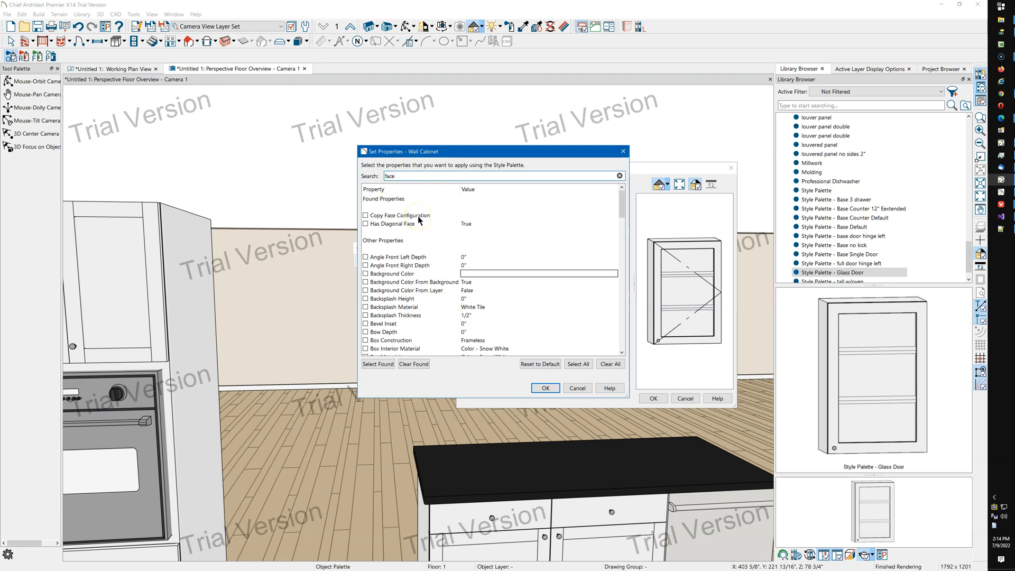
click(366, 216)
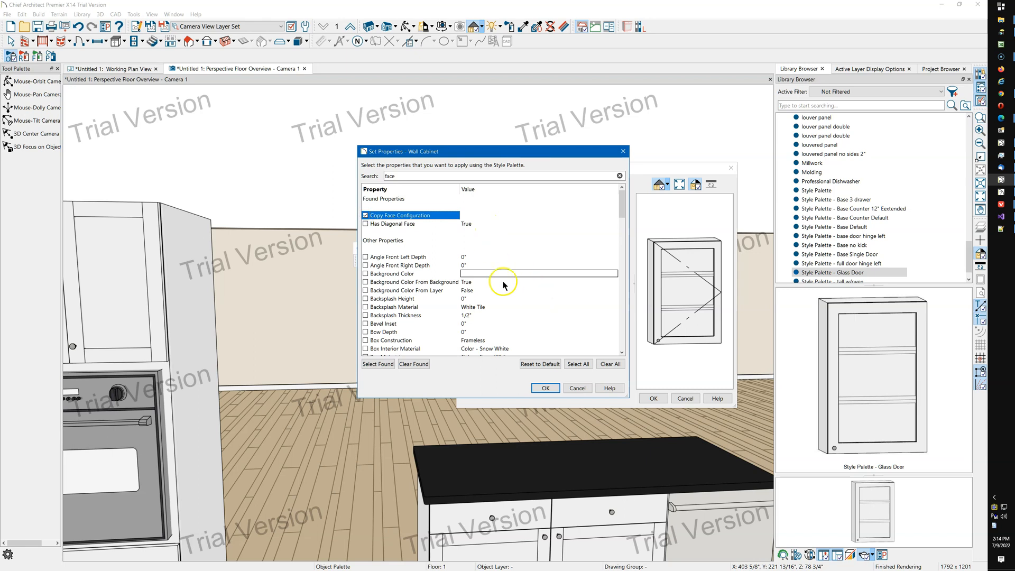
click(554, 390)
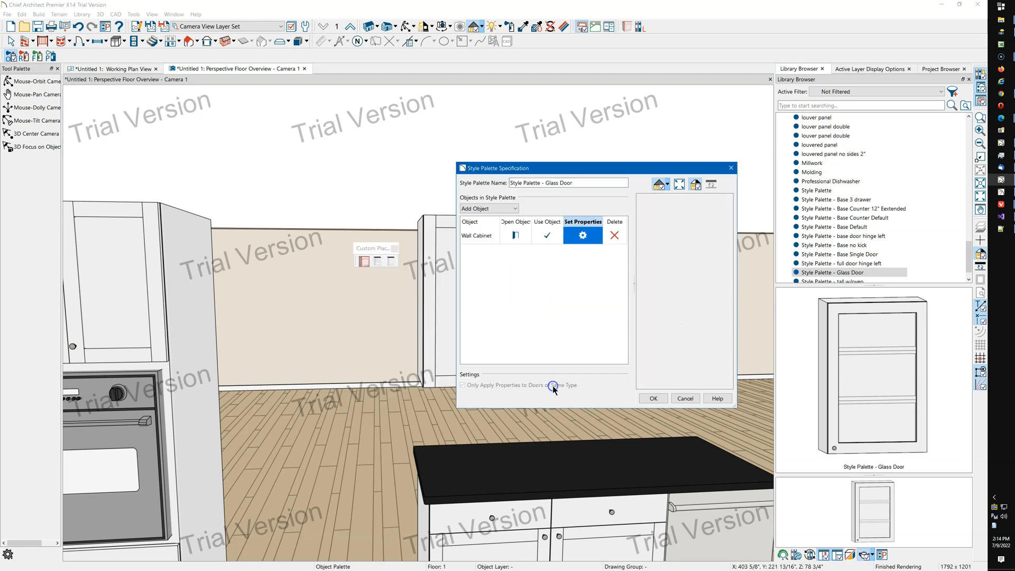
click(654, 398)
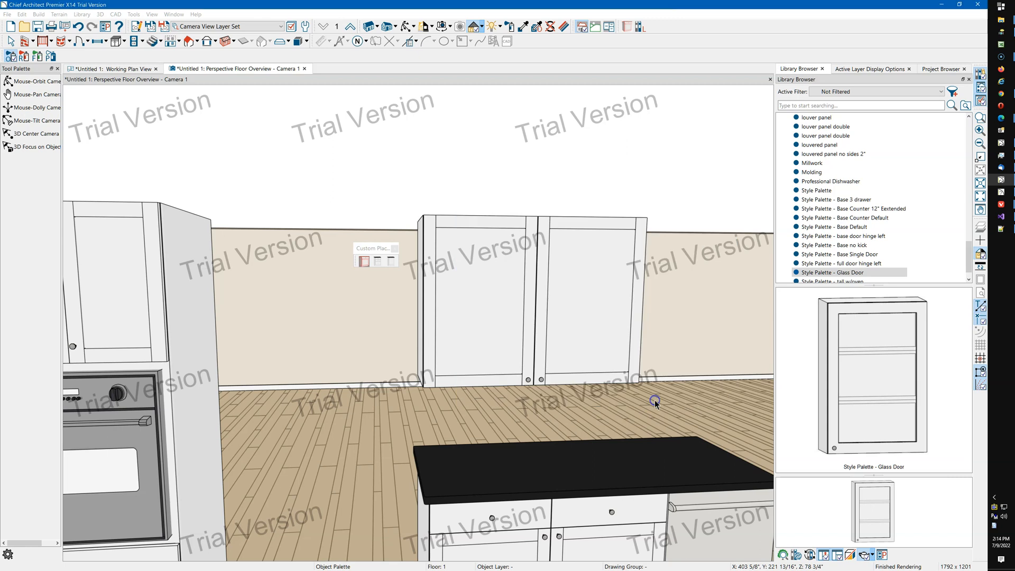
click(482, 331)
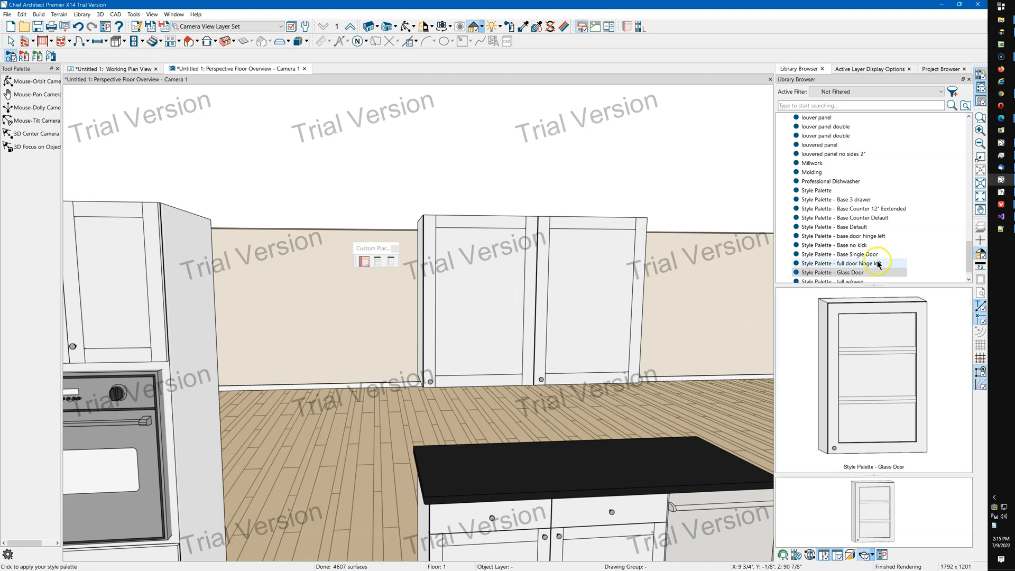
Reopen the Glass Door palette's wall cabinet specification to review its door settings.
right_click(861, 272)
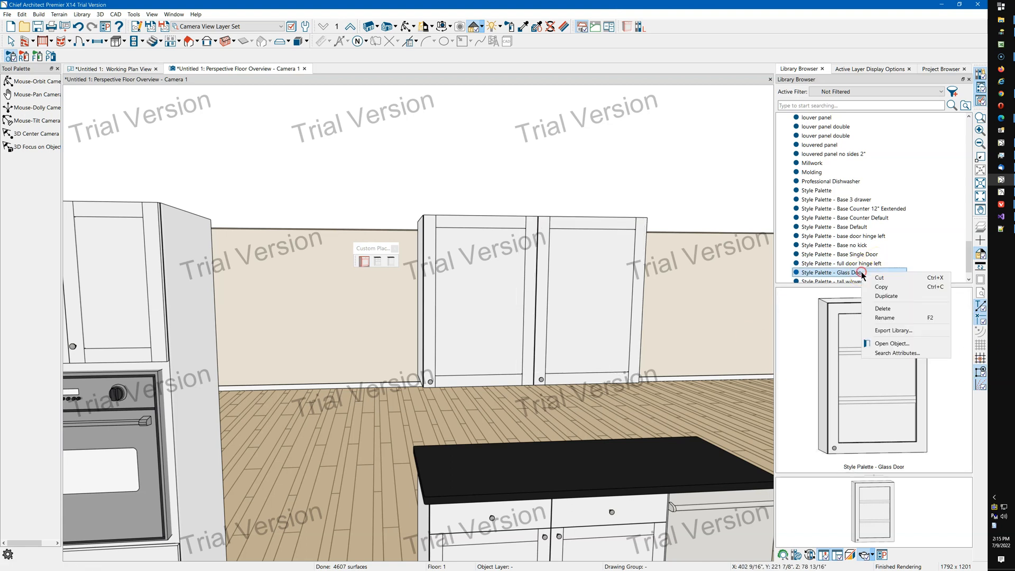
click(913, 346)
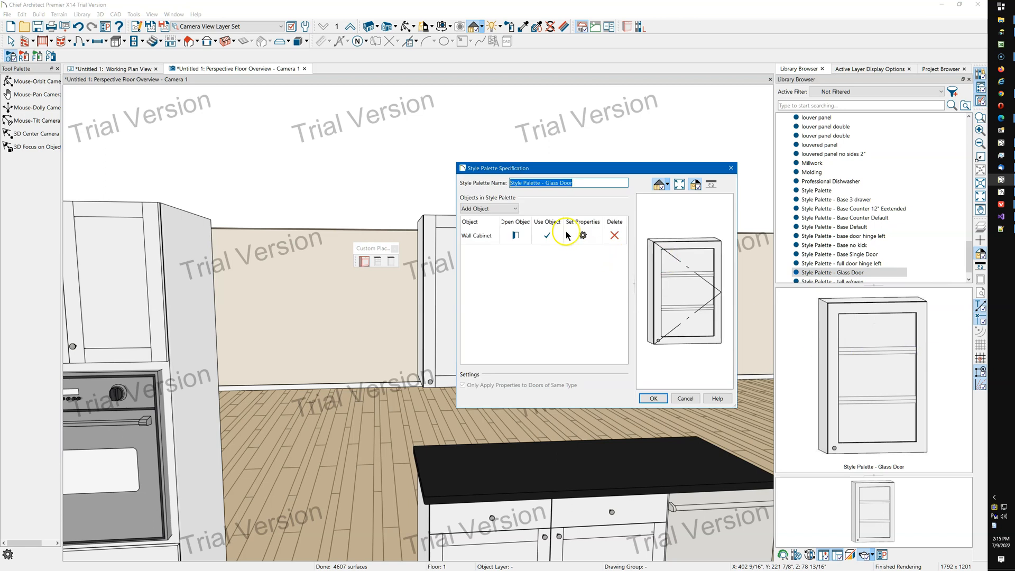
click(517, 236)
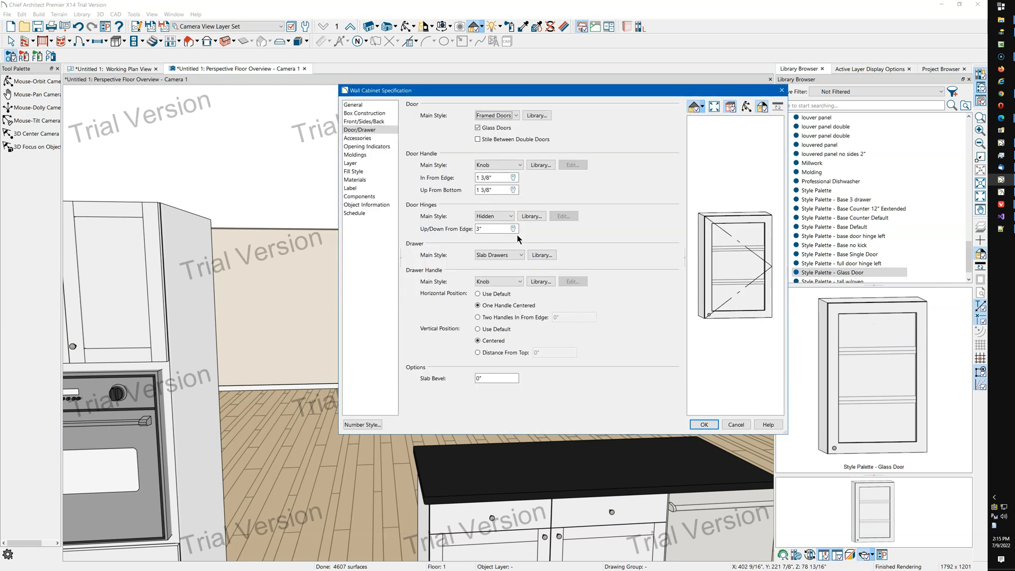
click(783, 92)
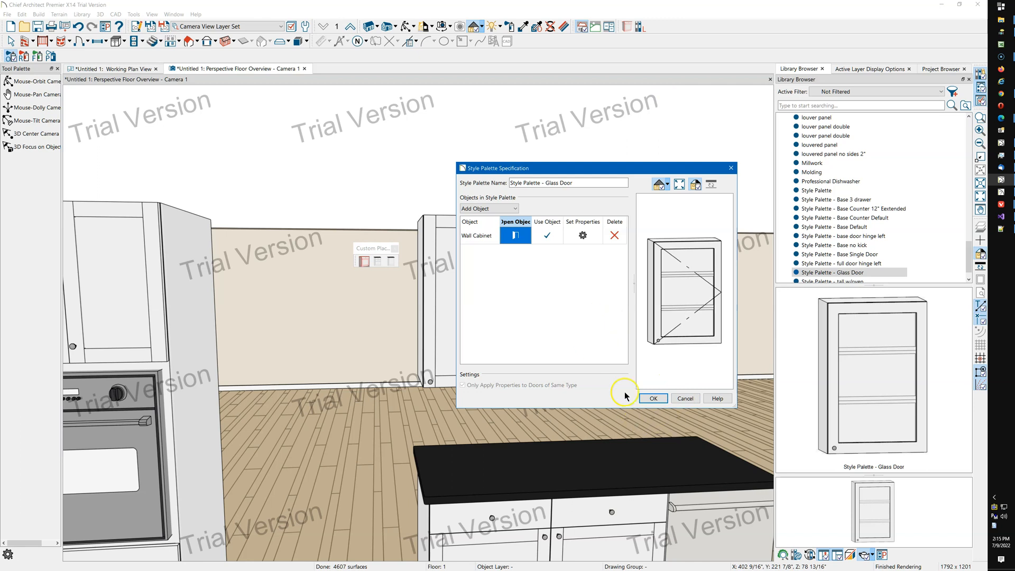
Set the Glass Door palette's wall cabinet to apply all properties, and save the palette.
click(583, 235)
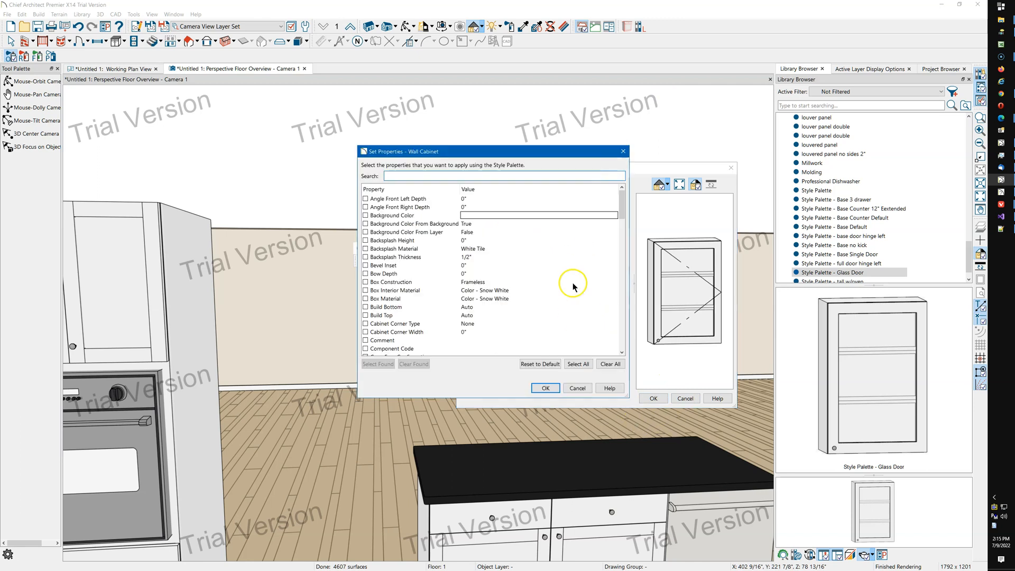
click(585, 365)
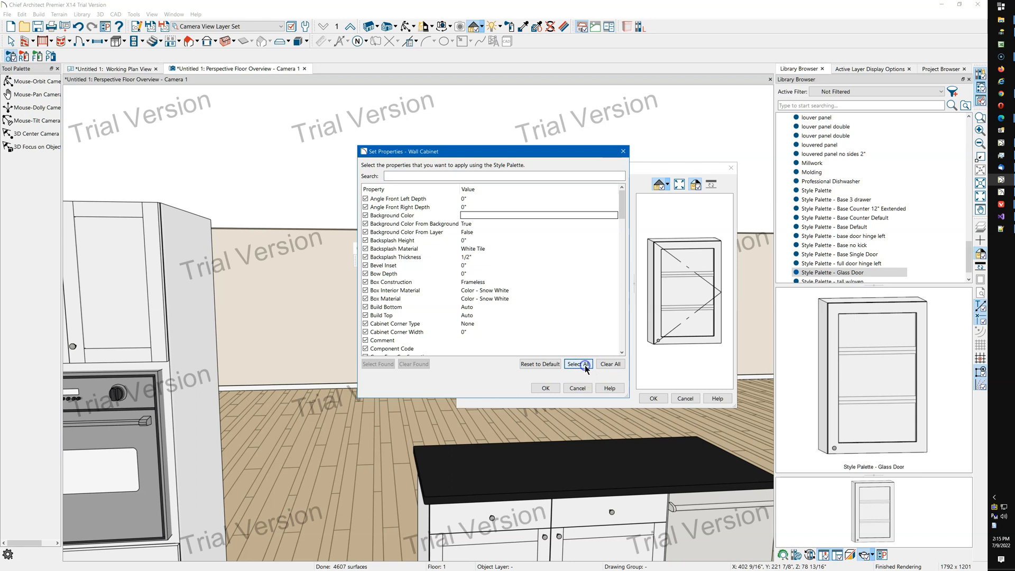
click(548, 389)
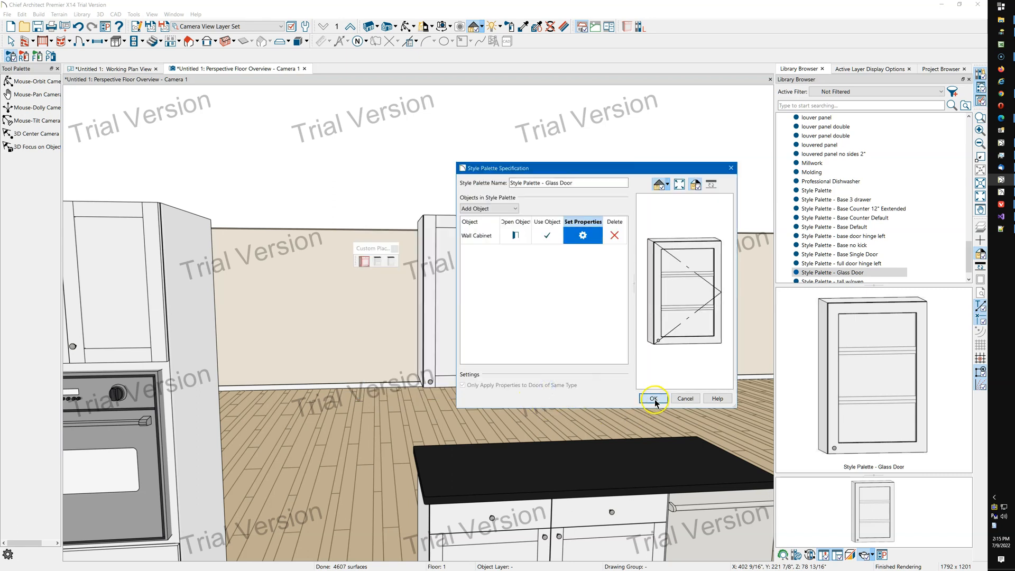
click(655, 399)
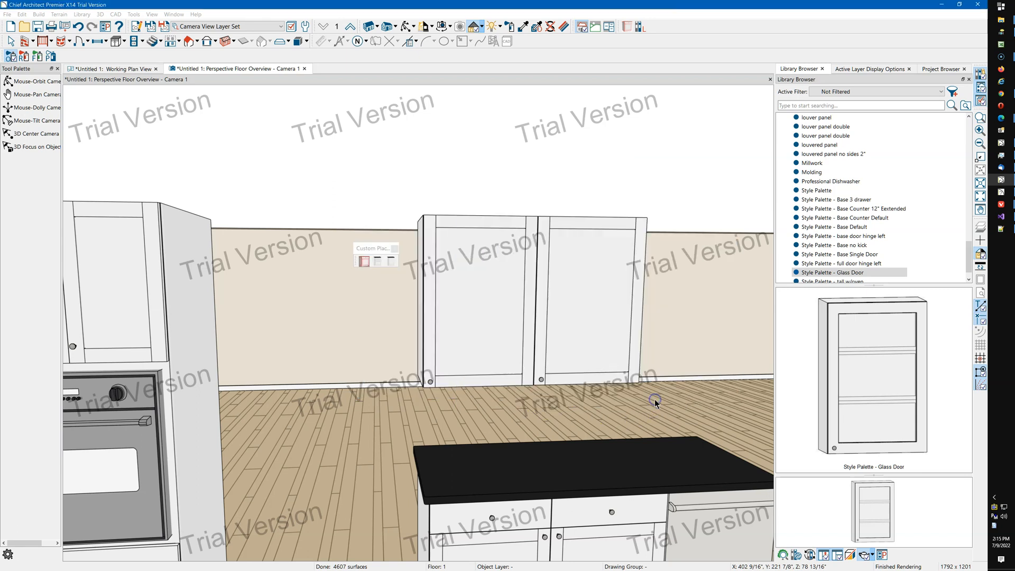
Apply the Glass Door style palette to both wall cabinets.
click(511, 338)
click(586, 284)
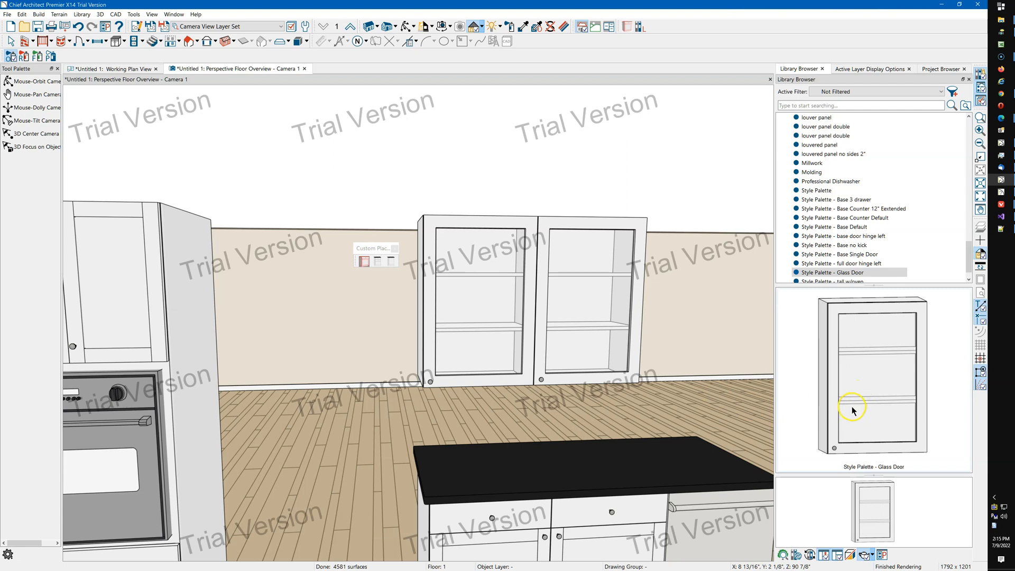
key(Escape)
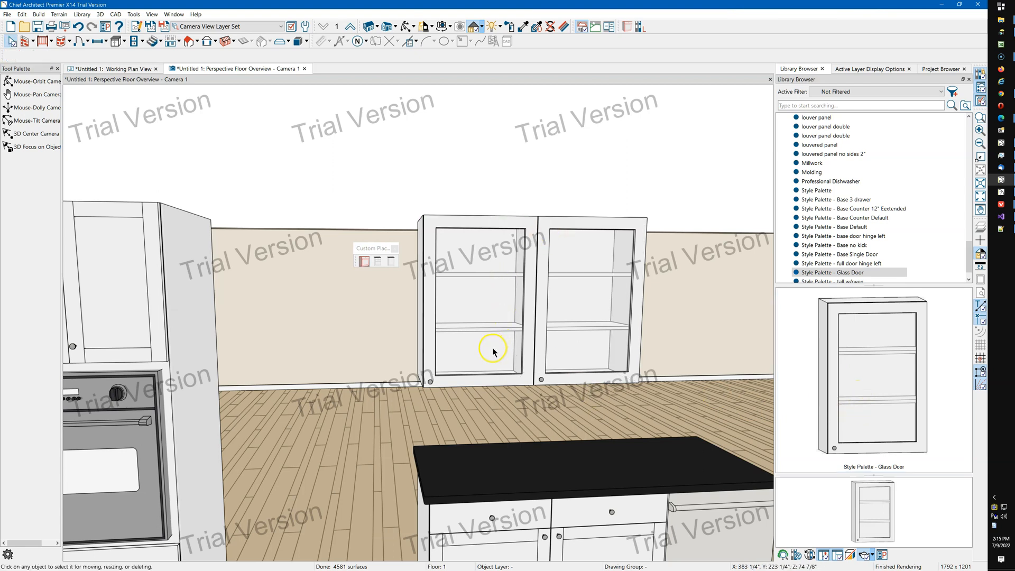
Capture the left wall cabinet's settings into the blank Style Palette.
click(478, 382)
click(478, 324)
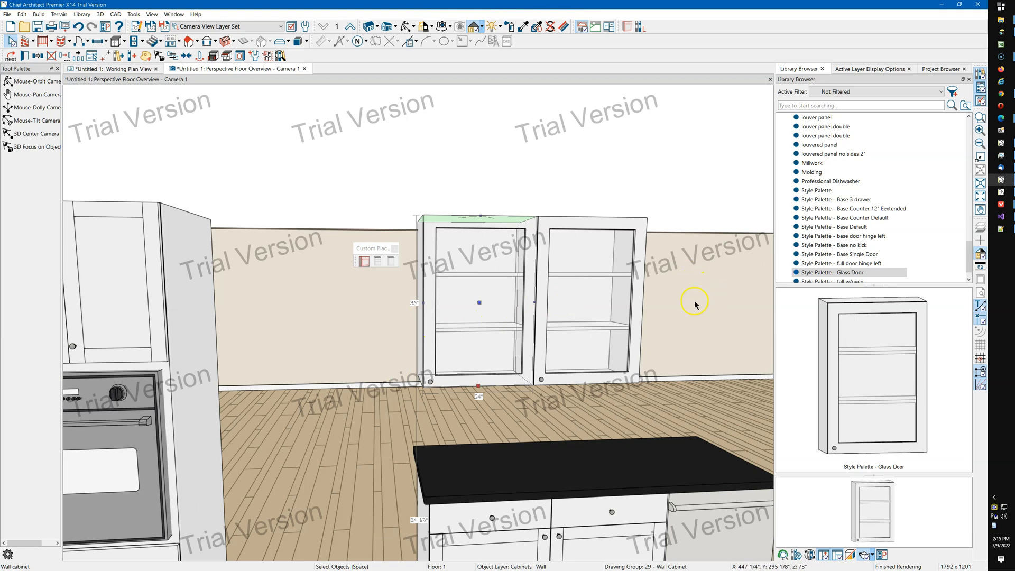
scroll(850, 201, down, 1)
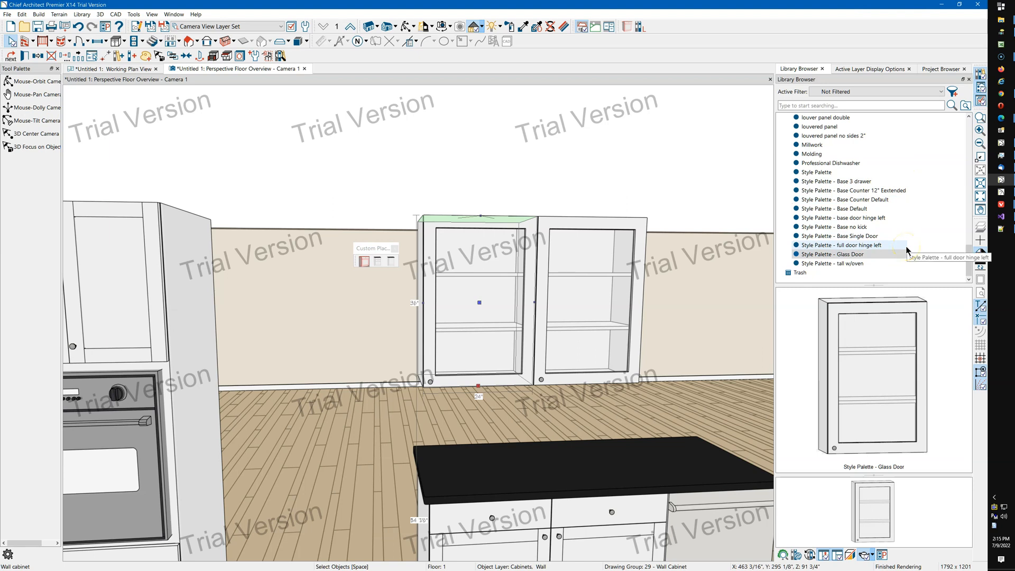
click(828, 174)
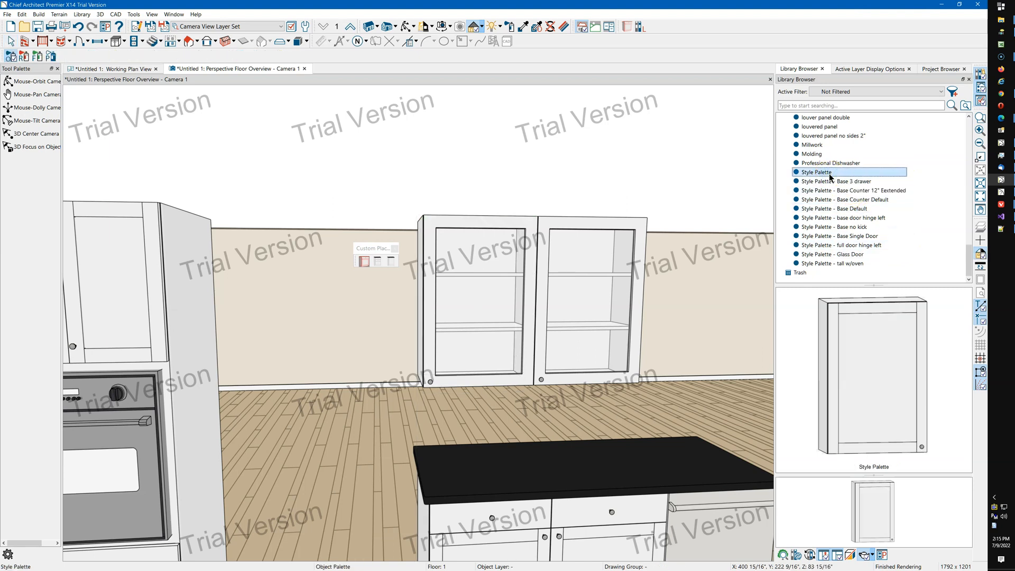
click(488, 278)
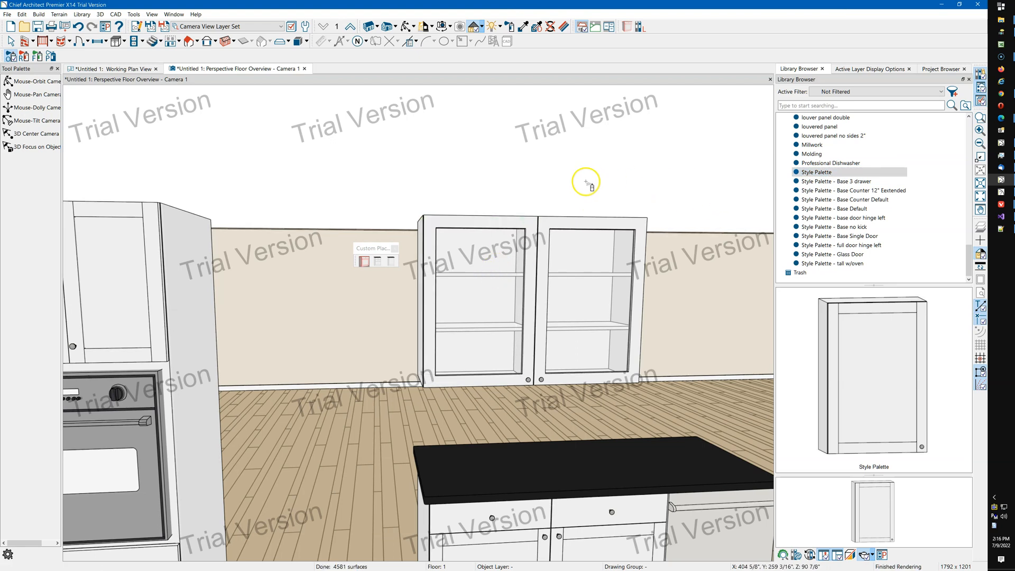
key(space)
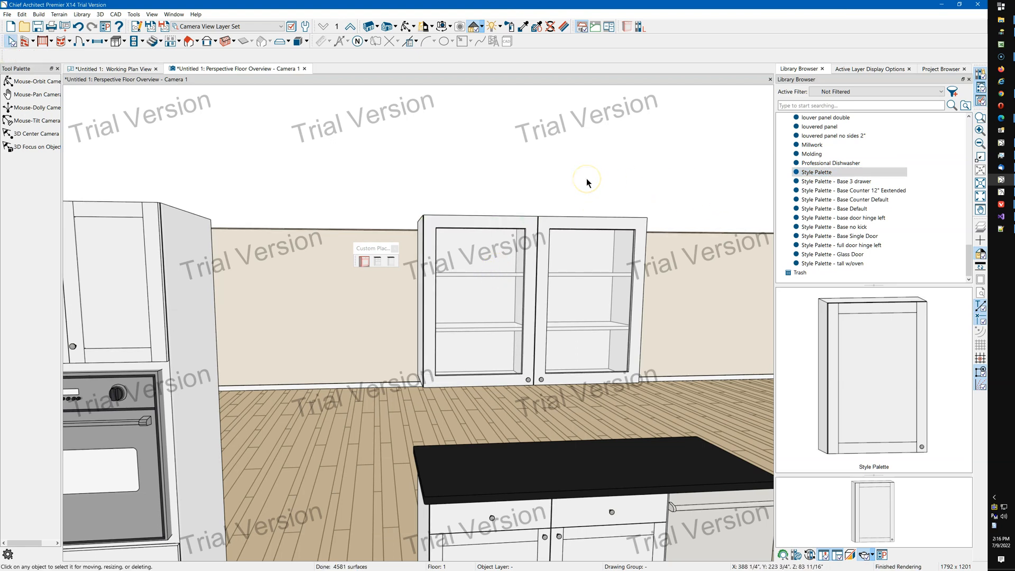
Rename the new palette as Style Palette - Upper Hinge Left.
click(823, 173)
click(823, 173)
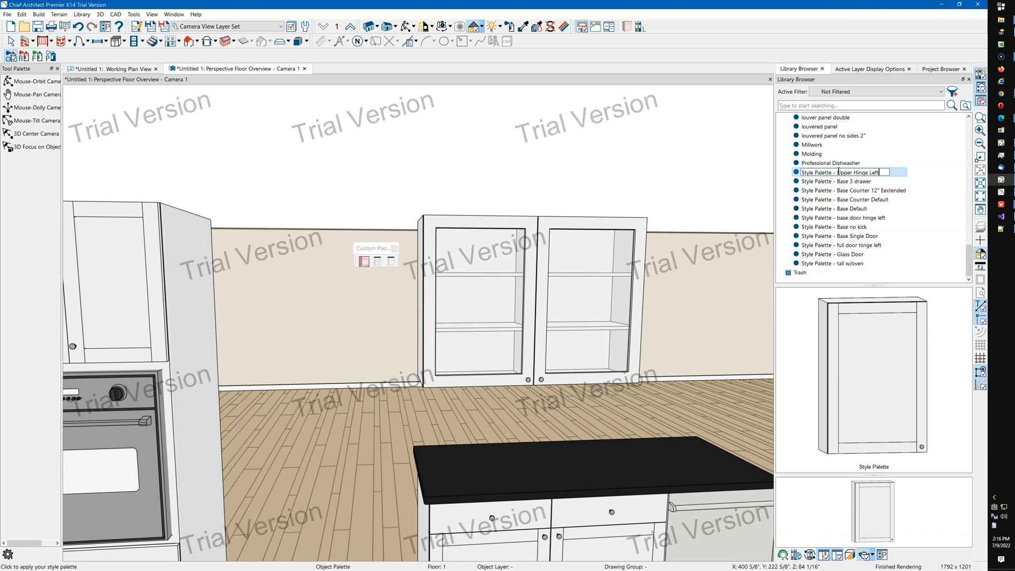
key(Return)
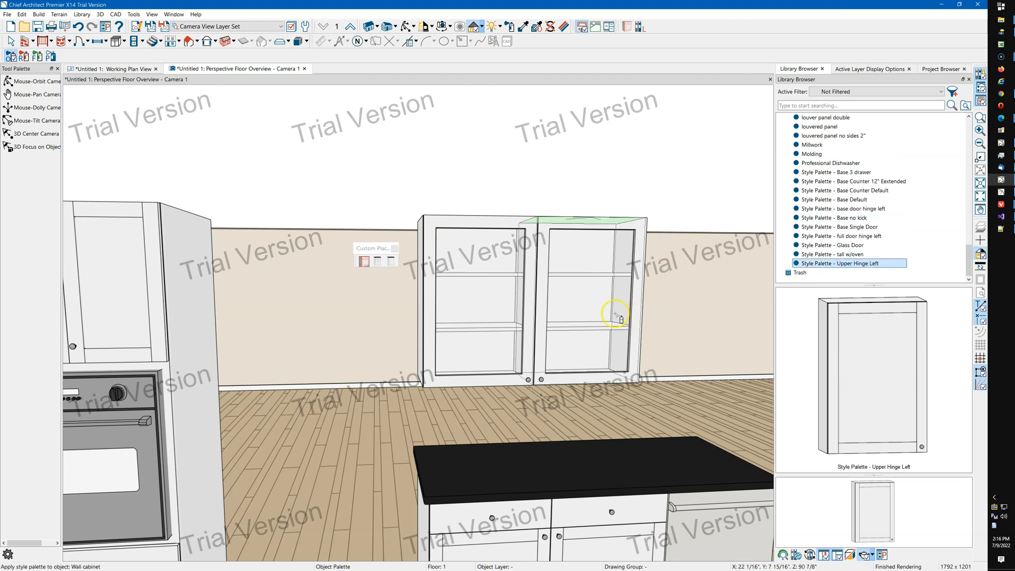
scroll(562, 260, down, 3)
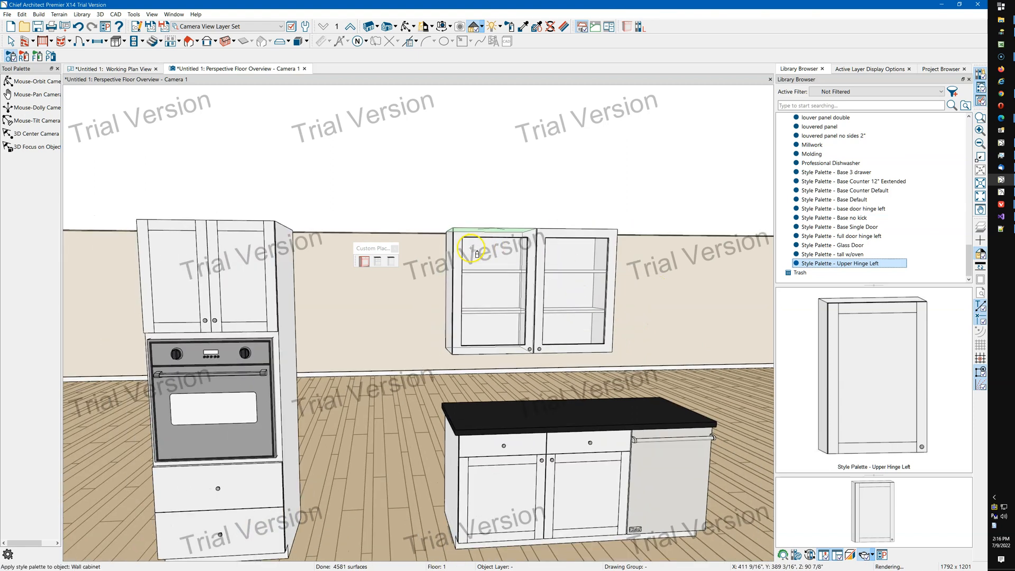
key(Escape)
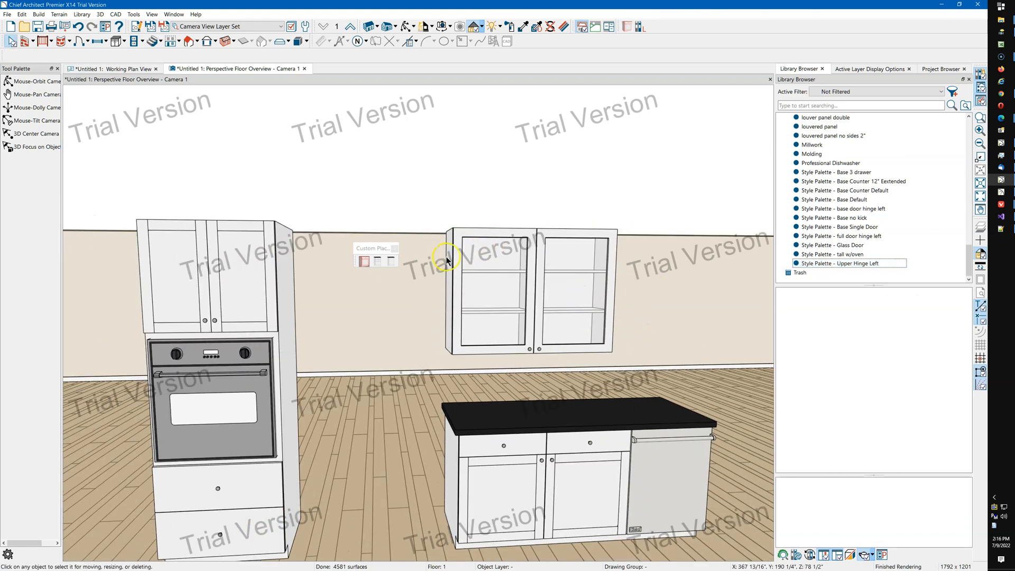
Dock the floating custom place library object toolbar into the top toolbar area.
click(369, 250)
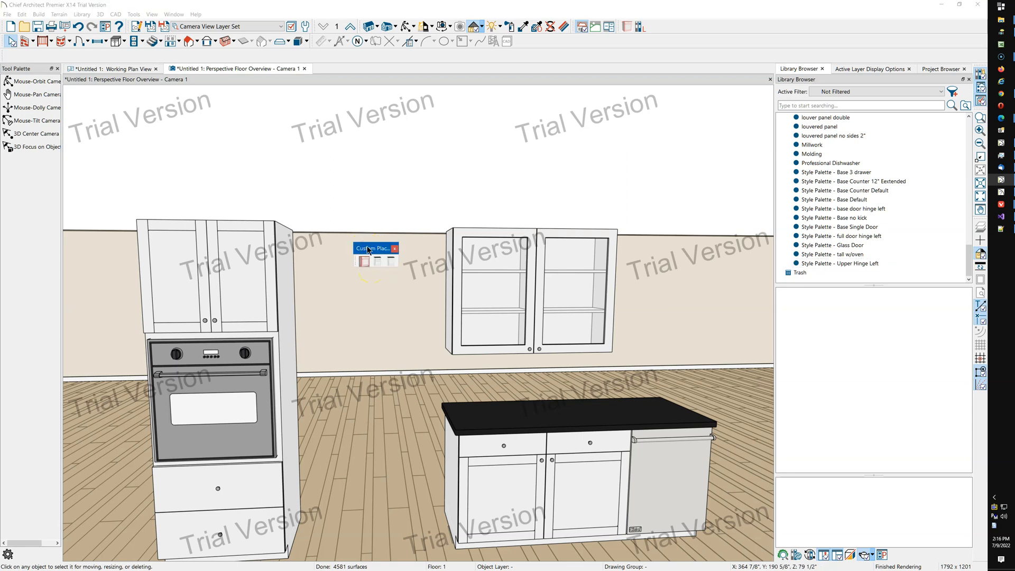
click(371, 250)
drag(373, 251, 684, 27)
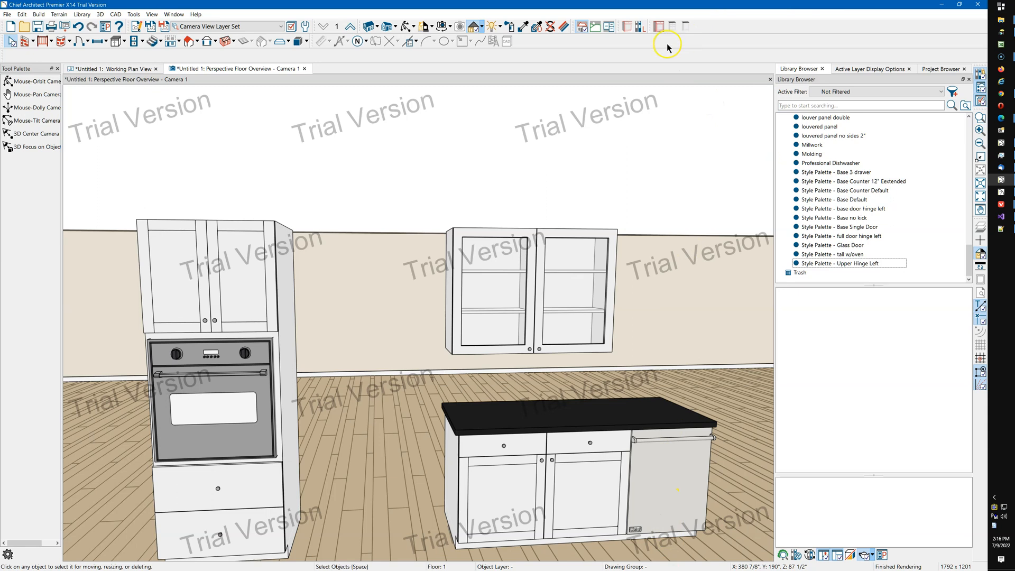
Open toolbar customization, search the available buttons for "plac", and select Place Library Object.
right_click(685, 41)
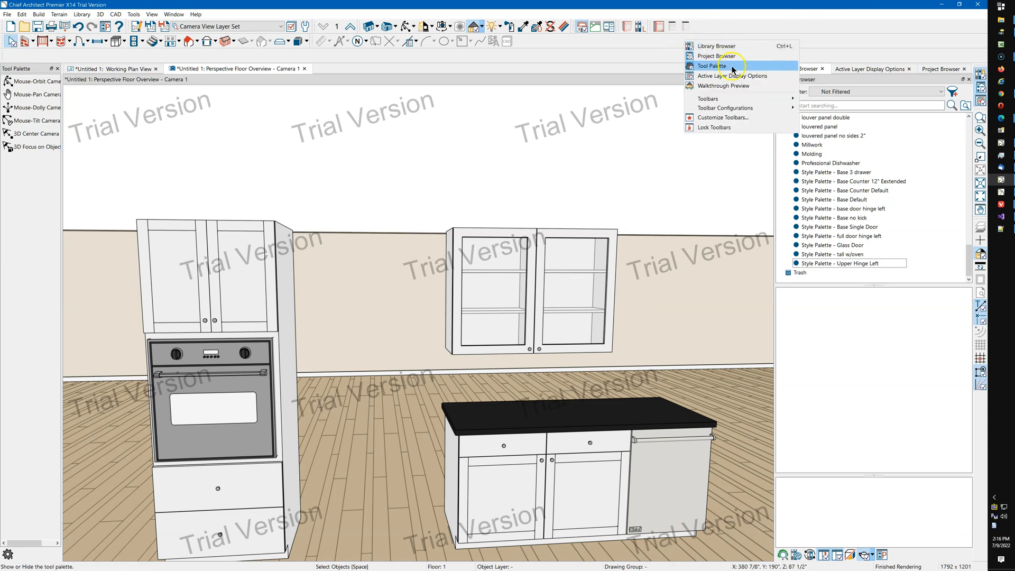
click(721, 117)
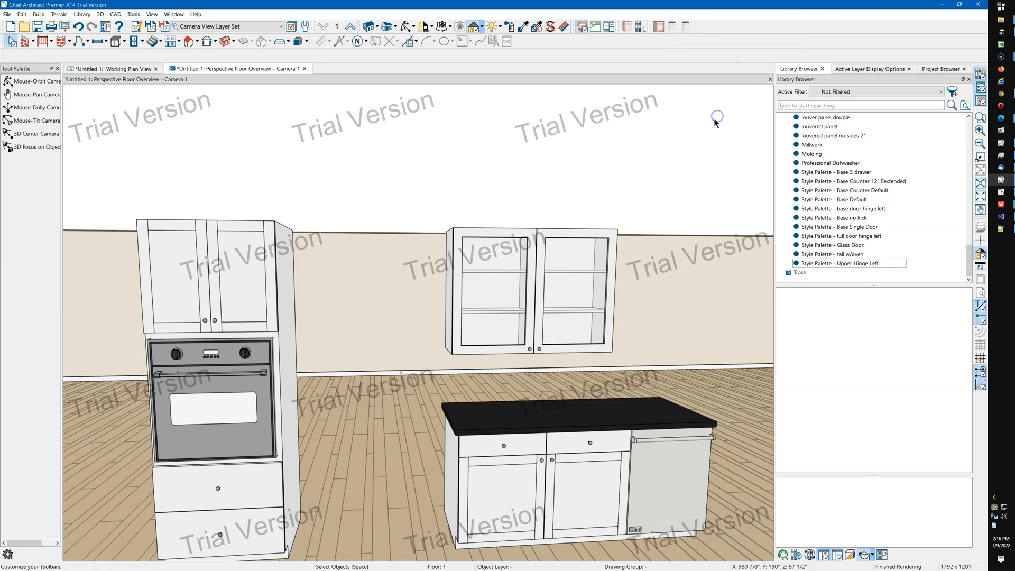
click(563, 321)
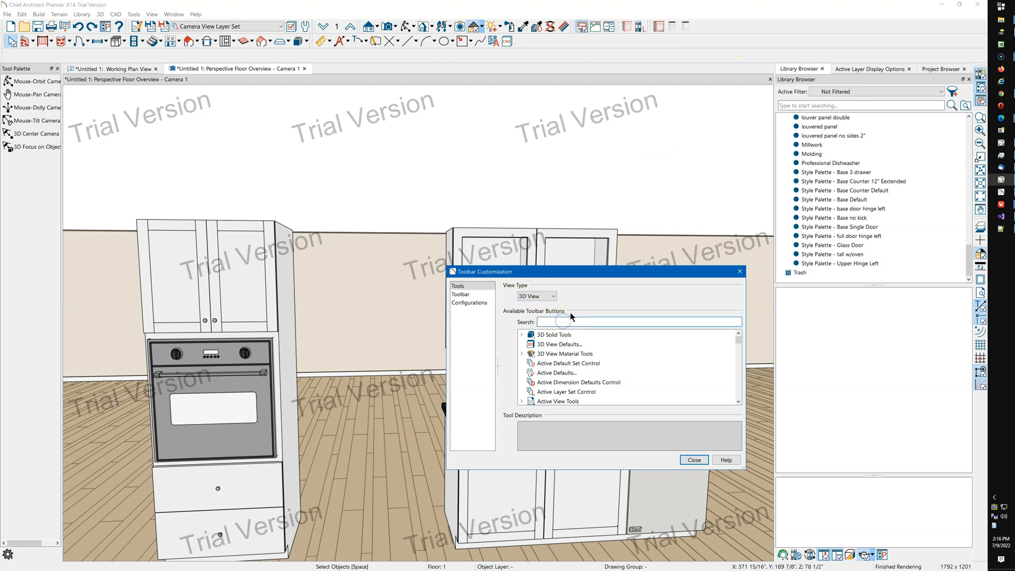
text(place)
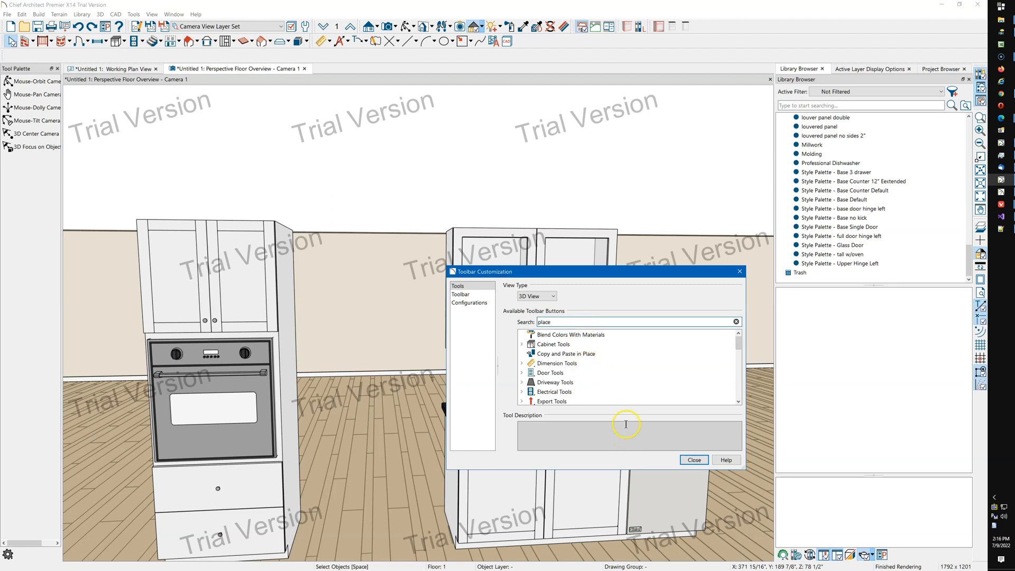
click(593, 354)
scroll(579, 353, down, 2)
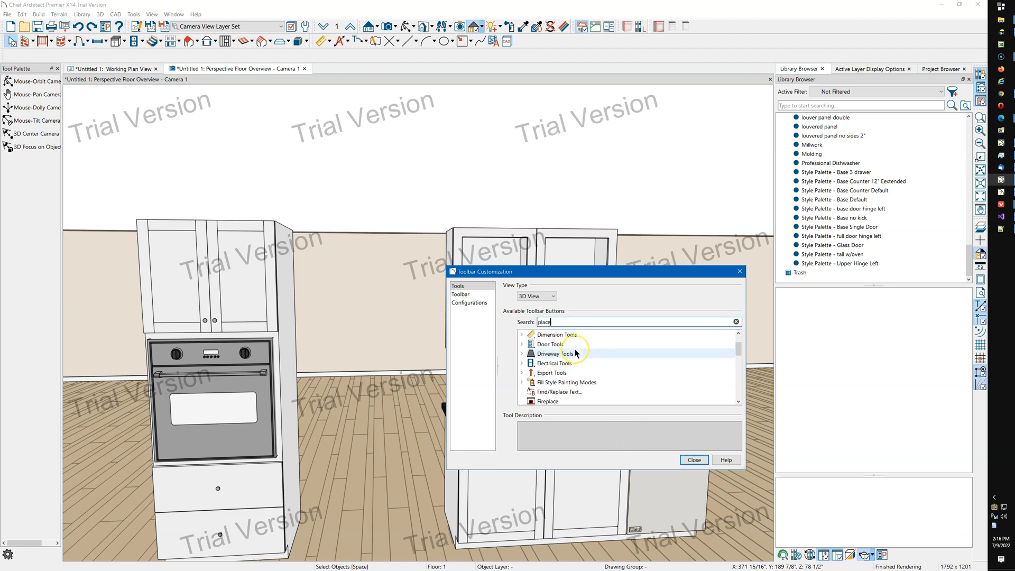
scroll(576, 353, down, 2)
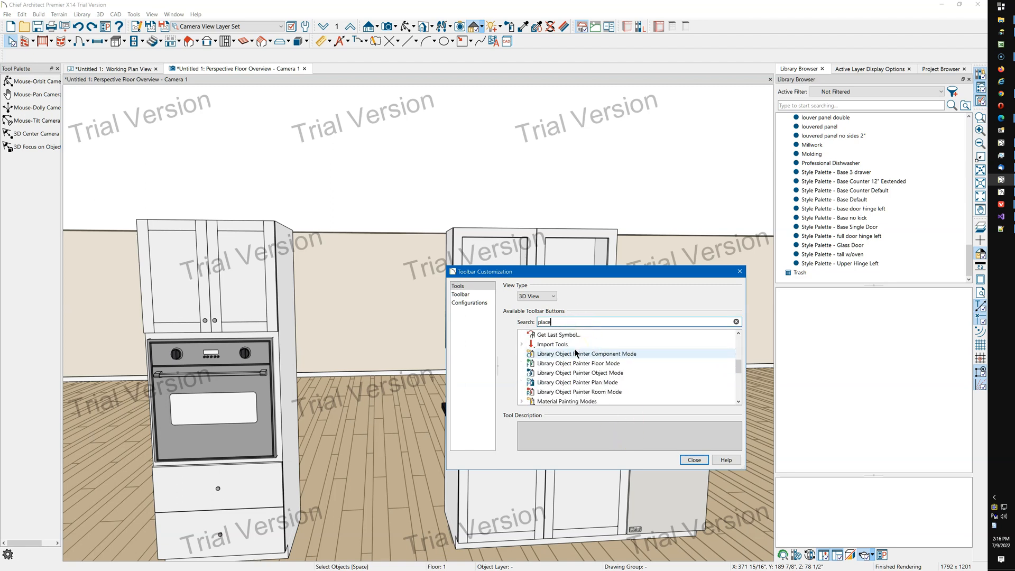
scroll(575, 351, down, 1)
click(545, 384)
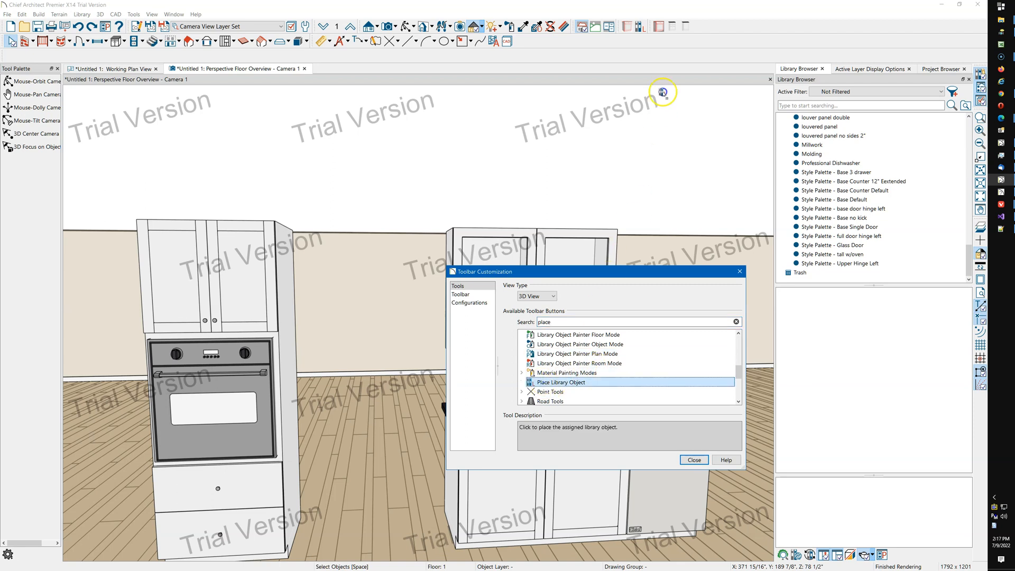
Try to add Place Library Object to the docked custom toolbar.
drag(698, 27, 699, 29)
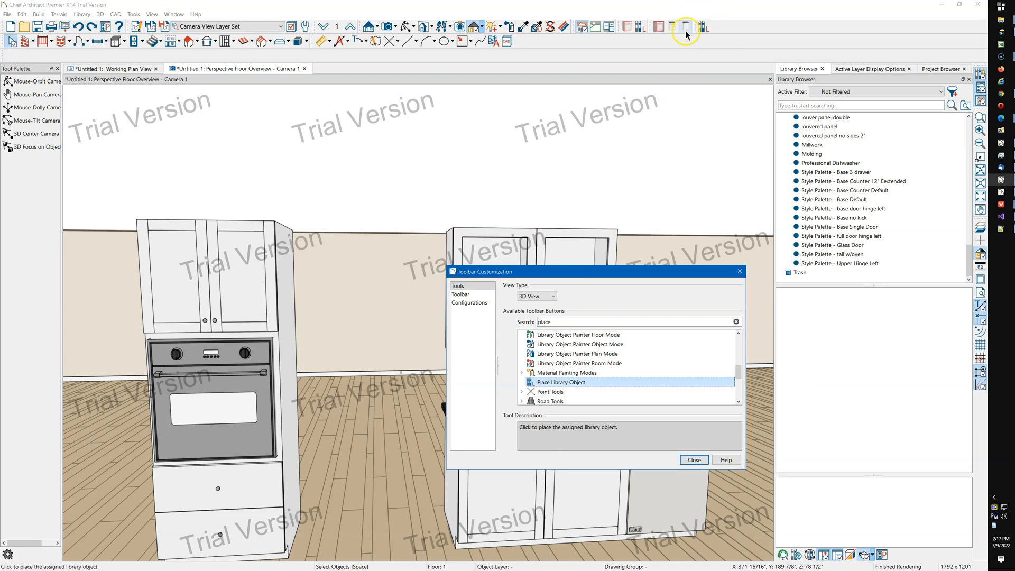
click(698, 29)
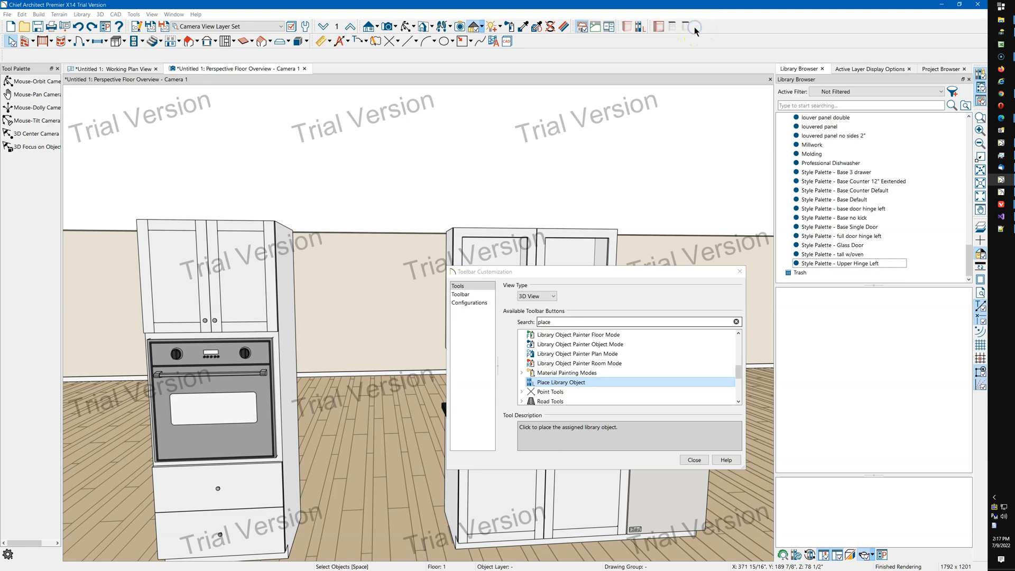
click(554, 384)
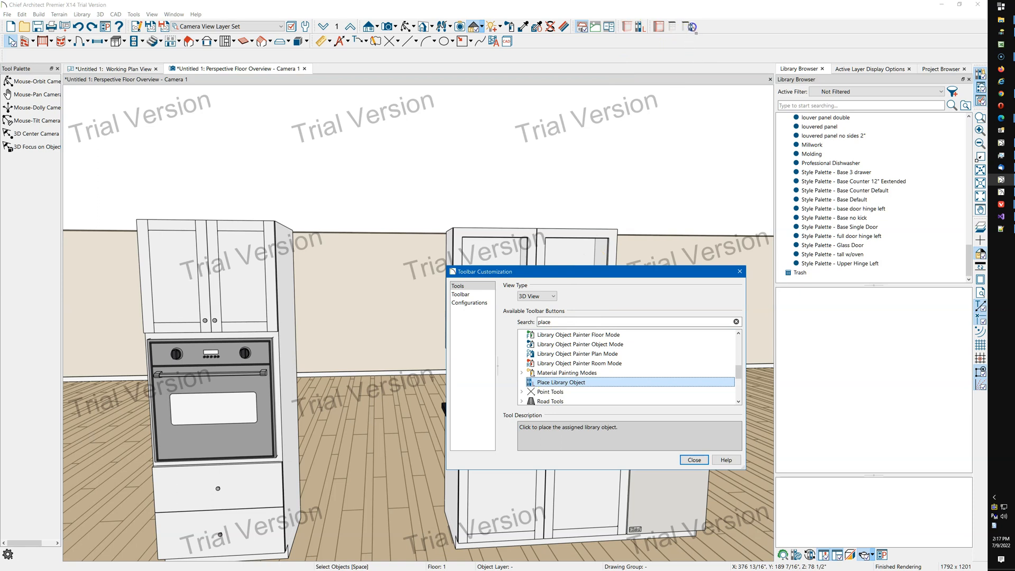
drag(693, 27, 698, 26)
Float the custom toolbar into the view, add three Place Library Object buttons to it, and close customization.
drag(649, 27, 509, 235)
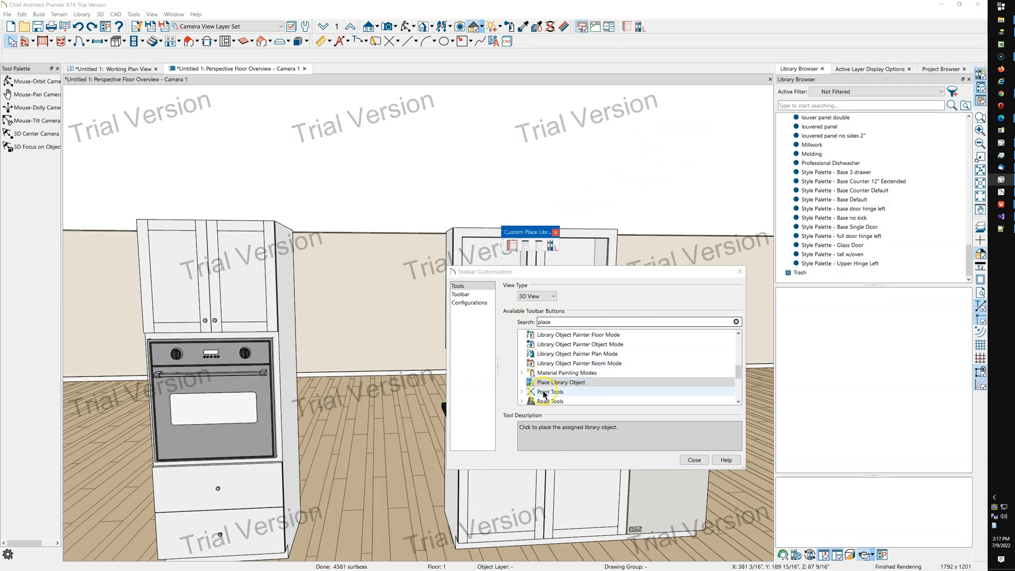
drag(545, 383, 561, 245)
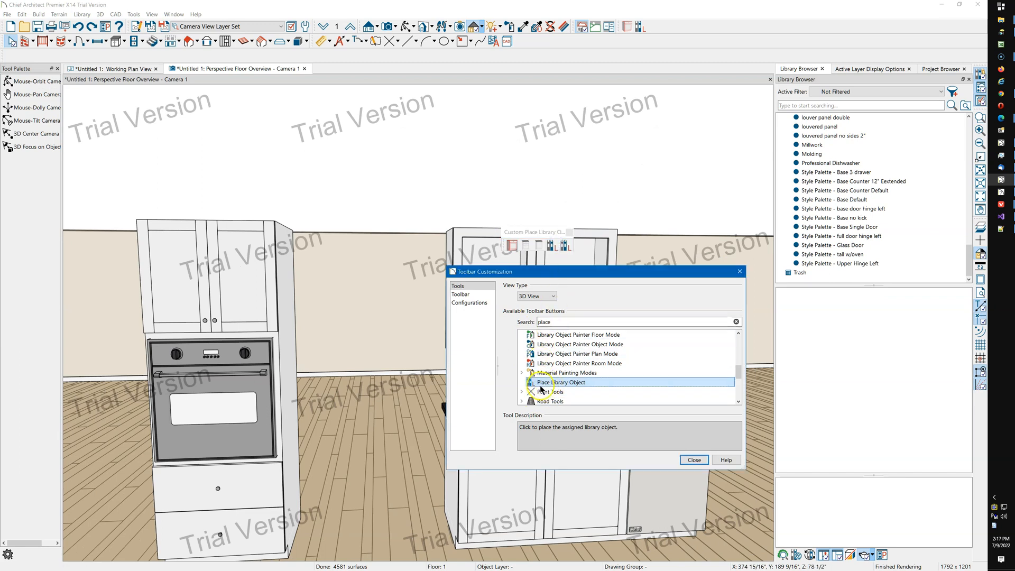
drag(543, 384, 572, 246)
drag(545, 383, 584, 247)
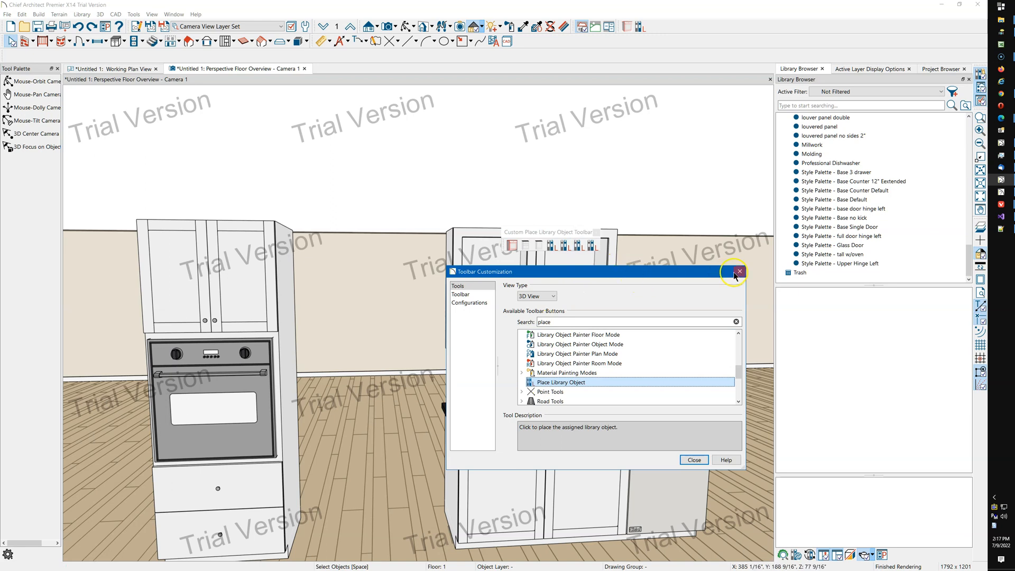
click(708, 454)
Move the floating custom toolbar above the wall cabinet and resize it into two rows of buttons.
drag(565, 234, 572, 180)
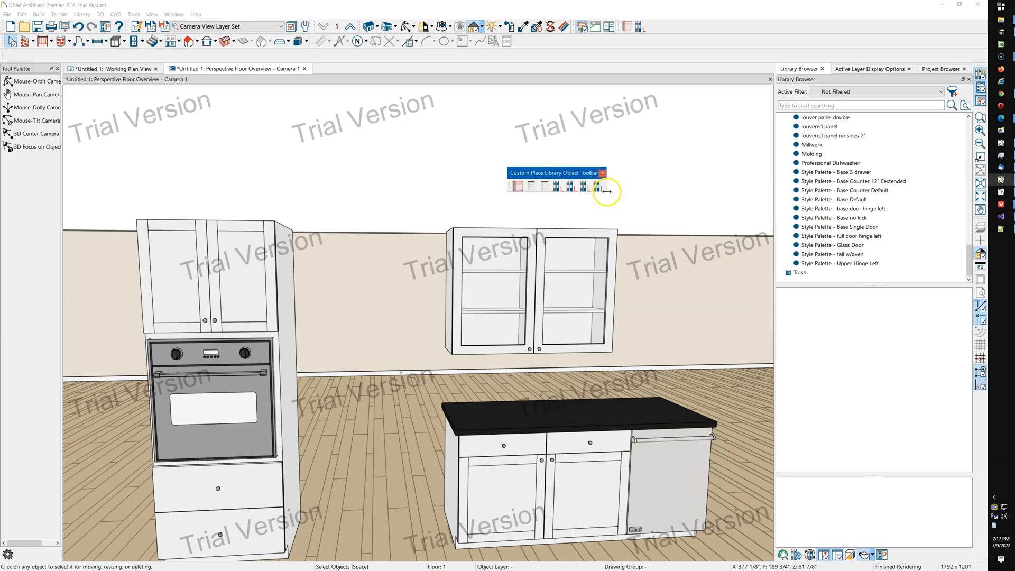
drag(607, 182, 570, 189)
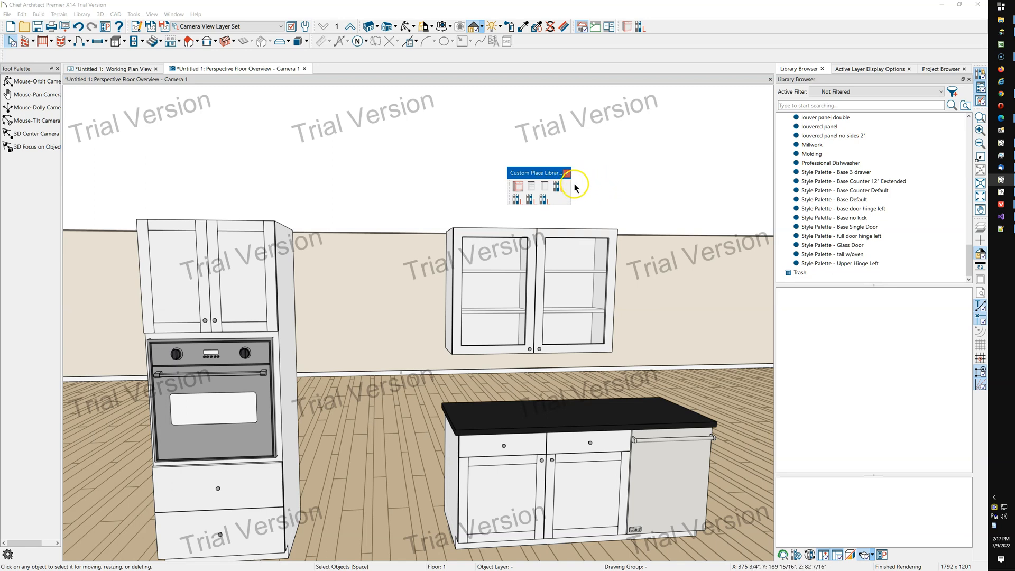
Assign the Style Palette - Upper Hinge Left object from the User Catalog to an empty custom toolbar button.
click(560, 185)
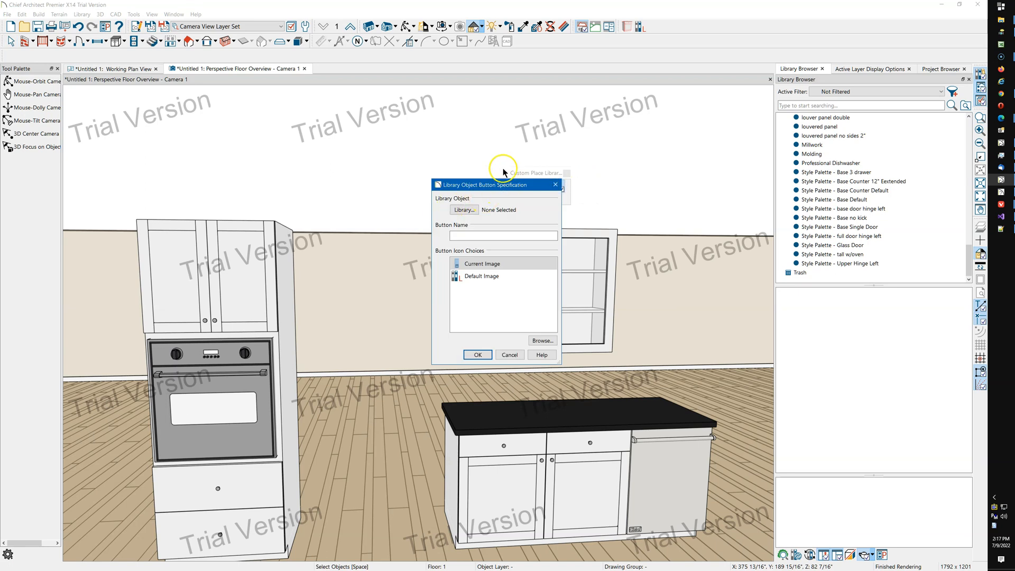
drag(499, 181, 467, 143)
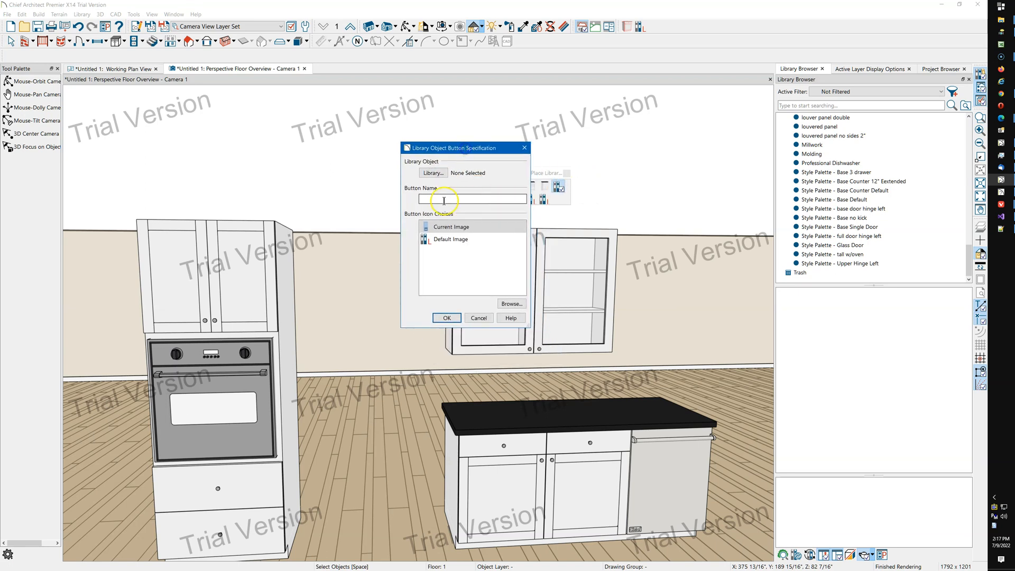
click(432, 172)
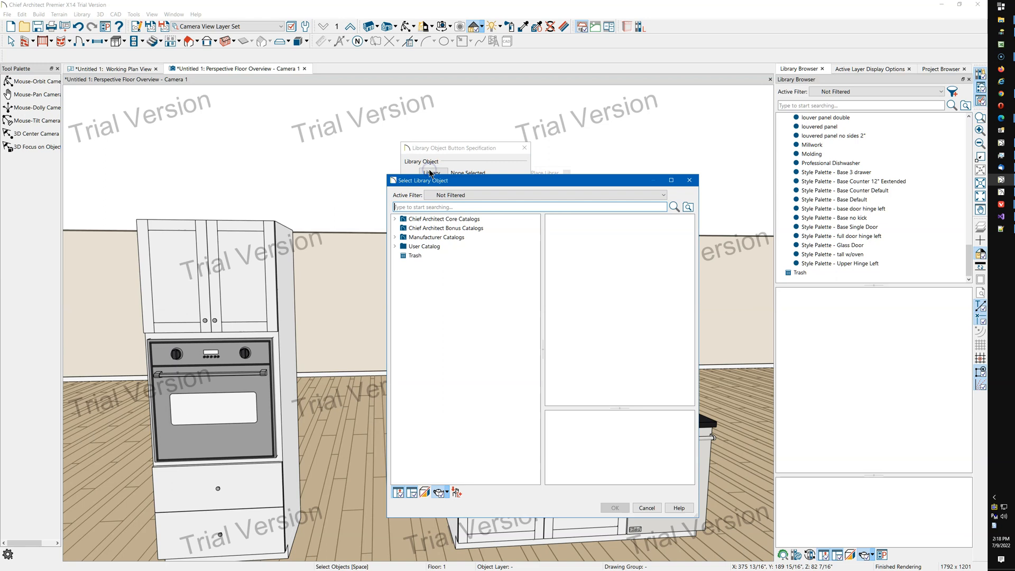
double_click(424, 247)
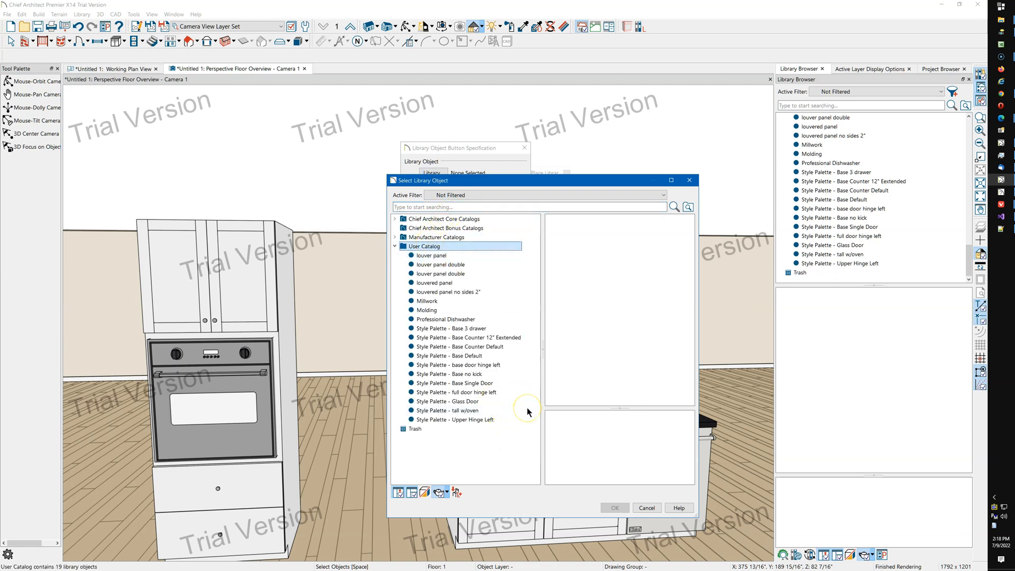
click(466, 420)
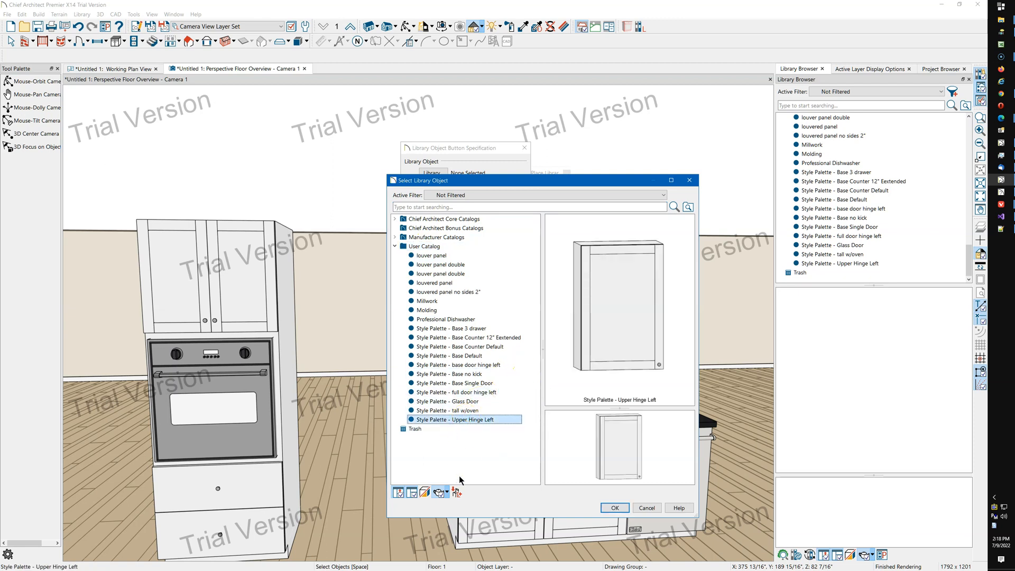
click(615, 508)
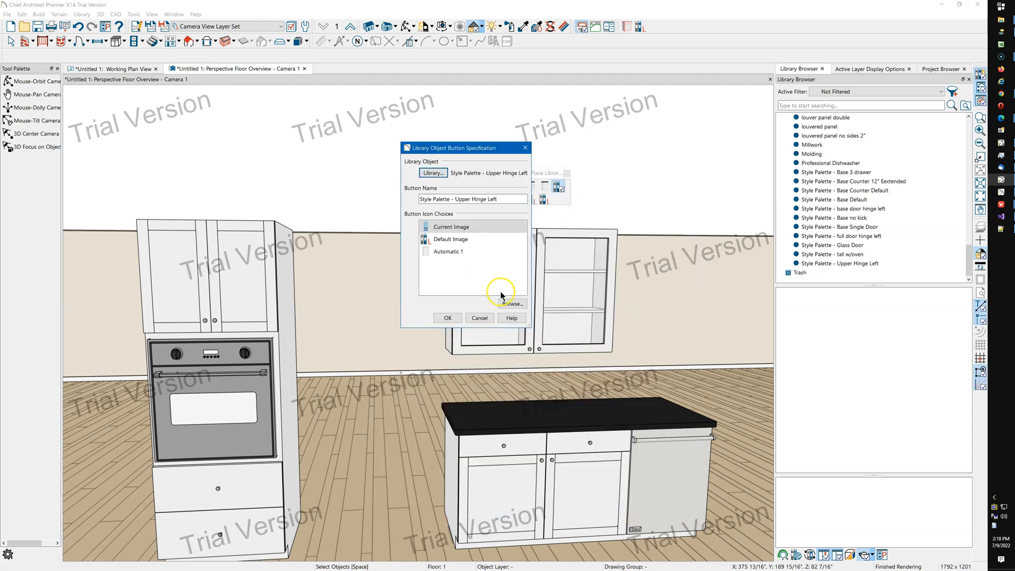
Give that button the Automatic 1 icon and rename it Upper Hinge Left.
click(446, 259)
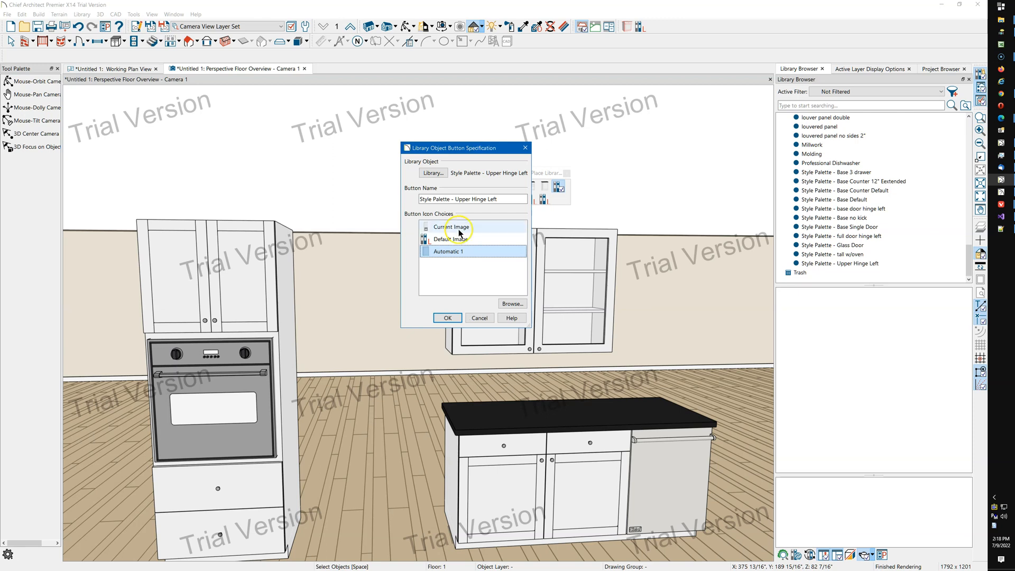
click(455, 199)
drag(455, 200, 404, 206)
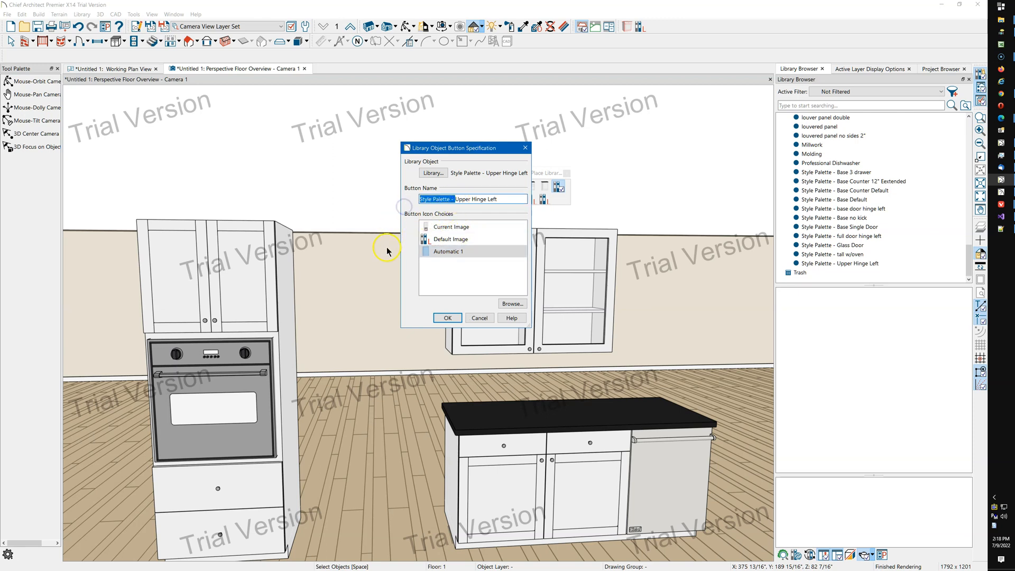
key(Delete)
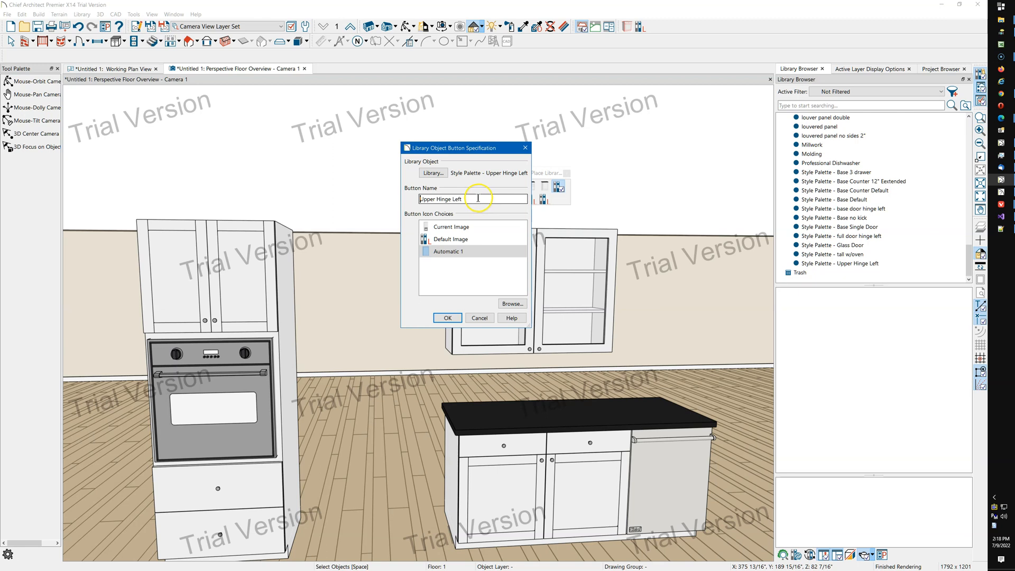
click(447, 318)
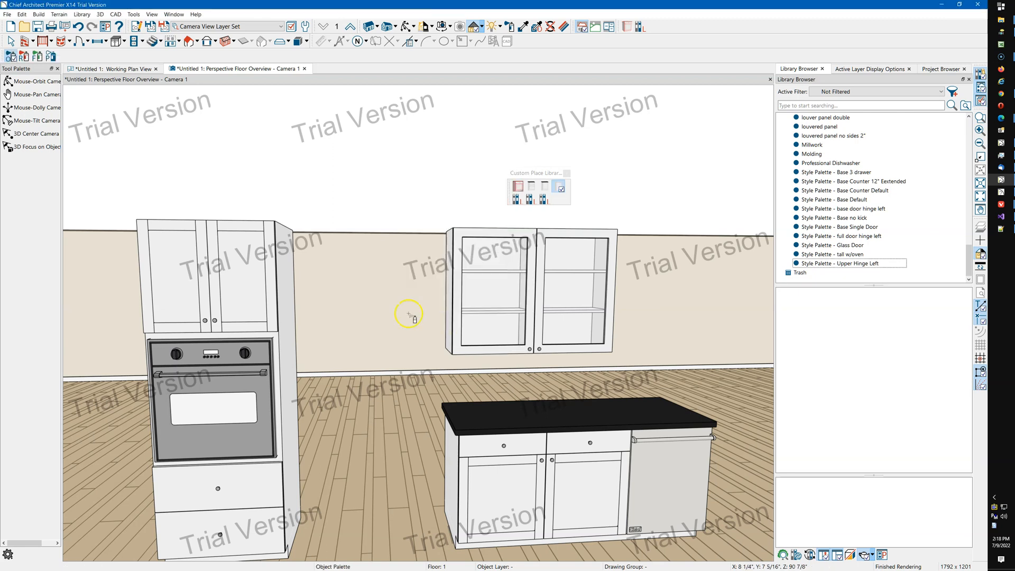
Rename the Base 3 drawer palette button as 3 Drawer Base and give it the Automatic 1 icon.
click(545, 189)
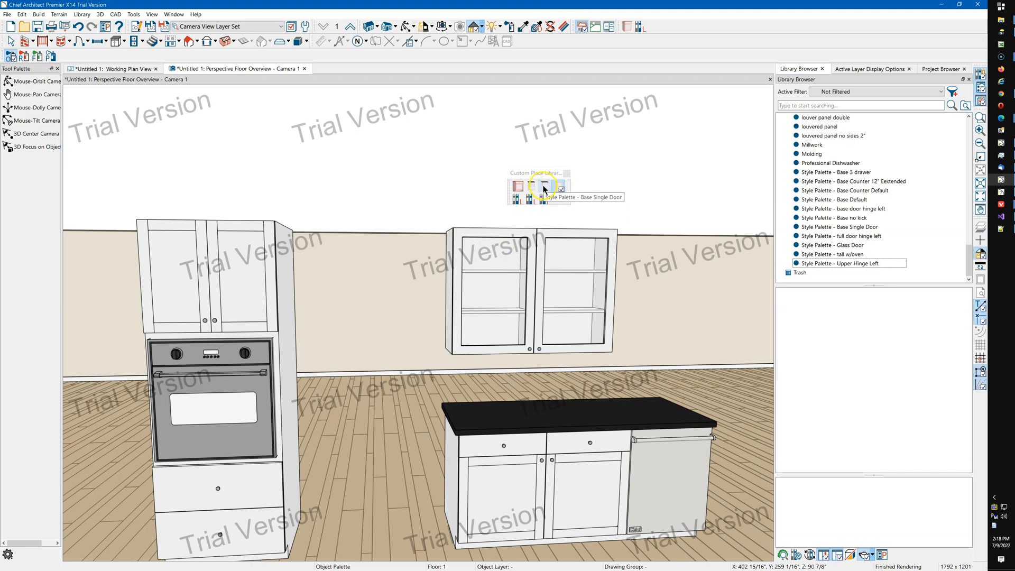
click(531, 187)
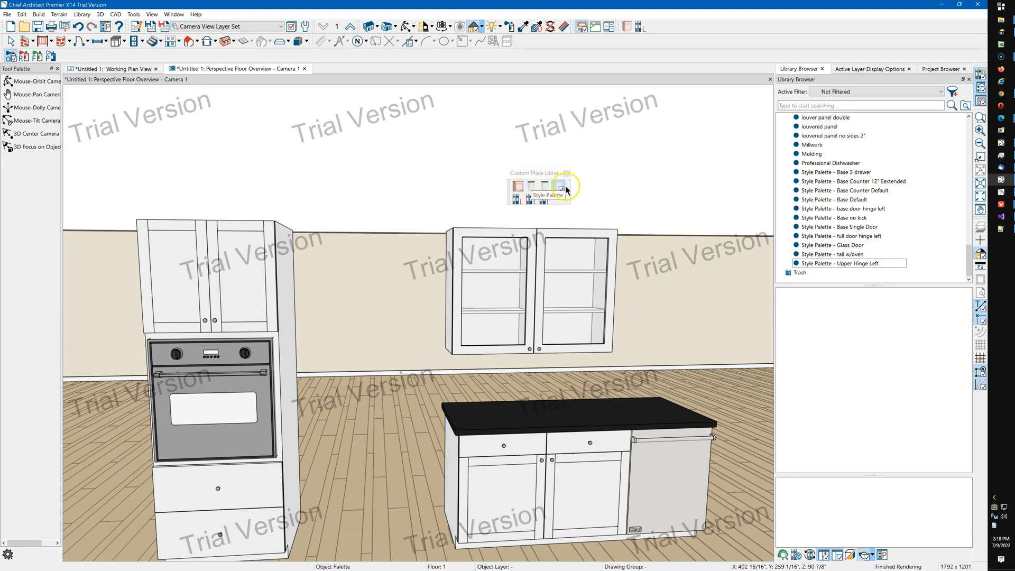
click(530, 200)
click(532, 189)
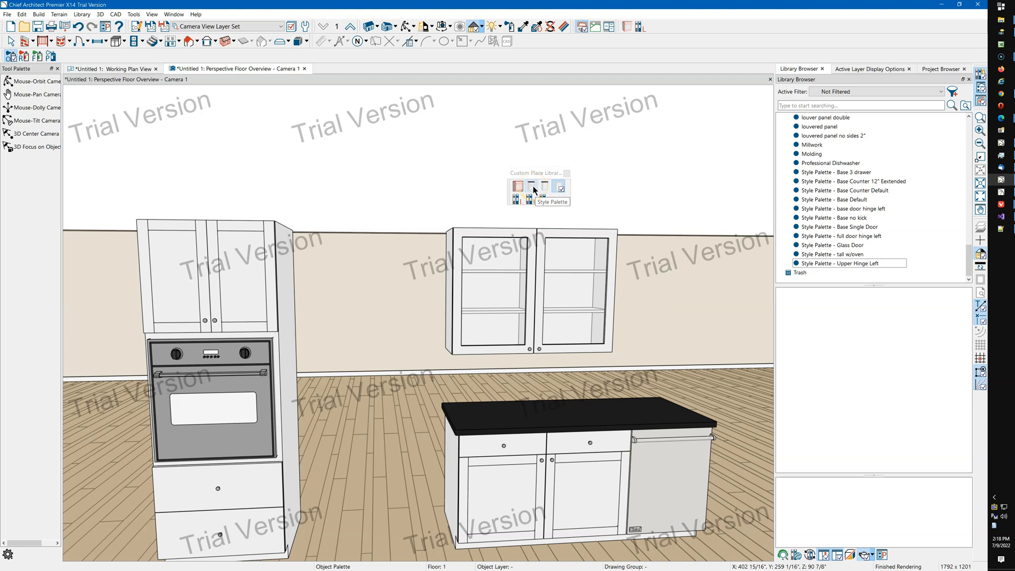
click(534, 188)
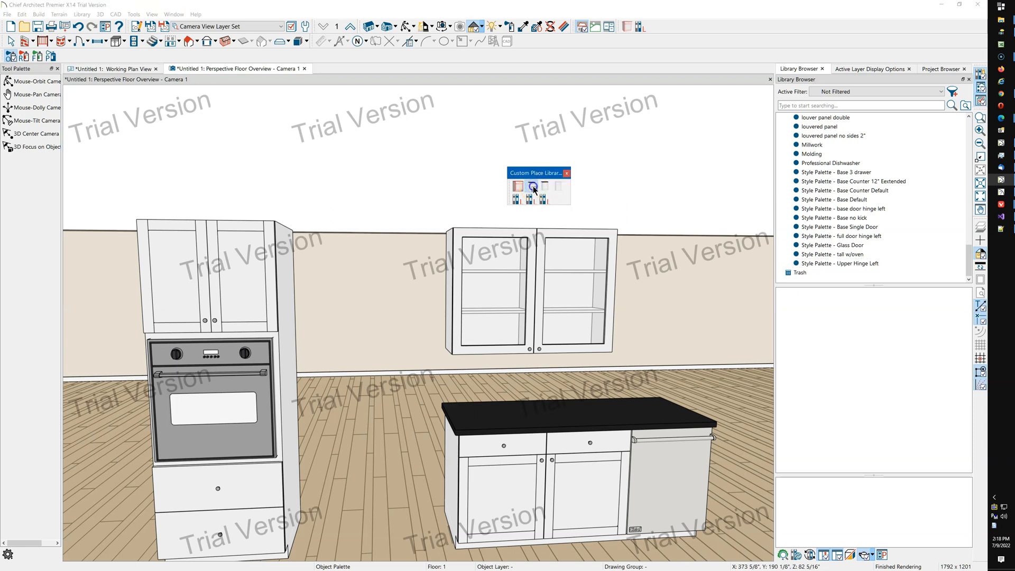
double_click(533, 187)
drag(468, 197, 400, 206)
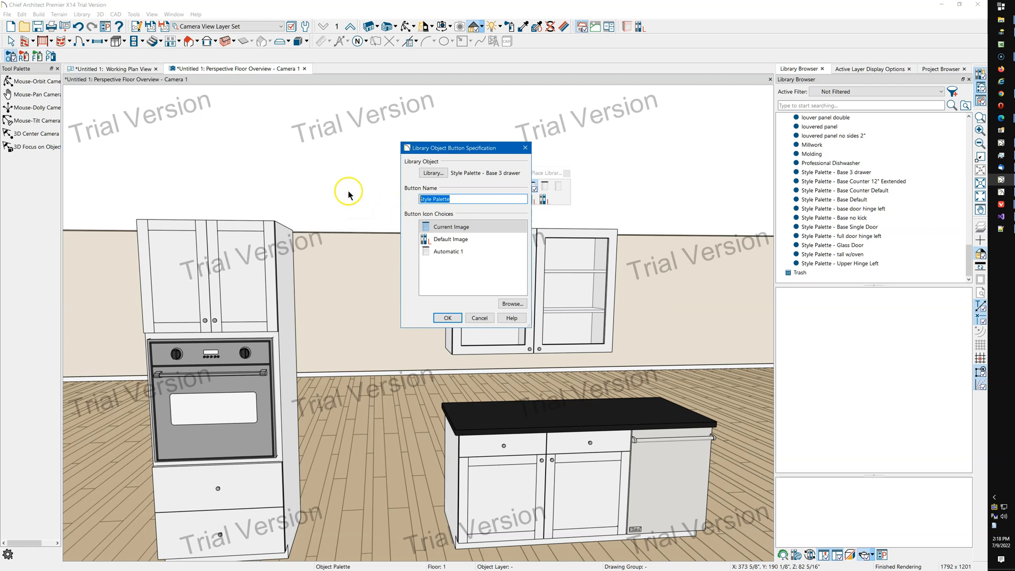
drag(468, 150, 399, 173)
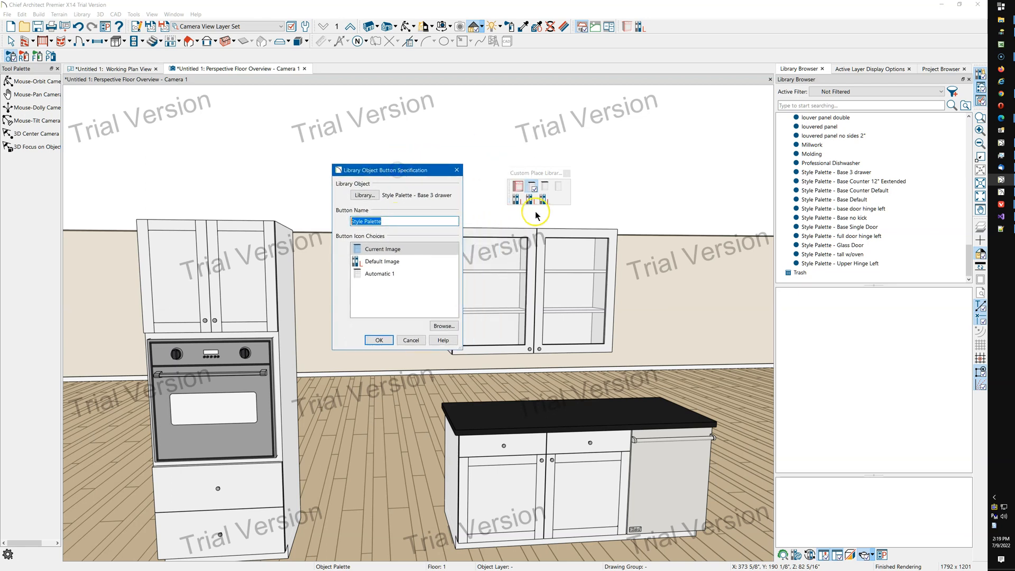
text(3 Drawer Base)
click(377, 340)
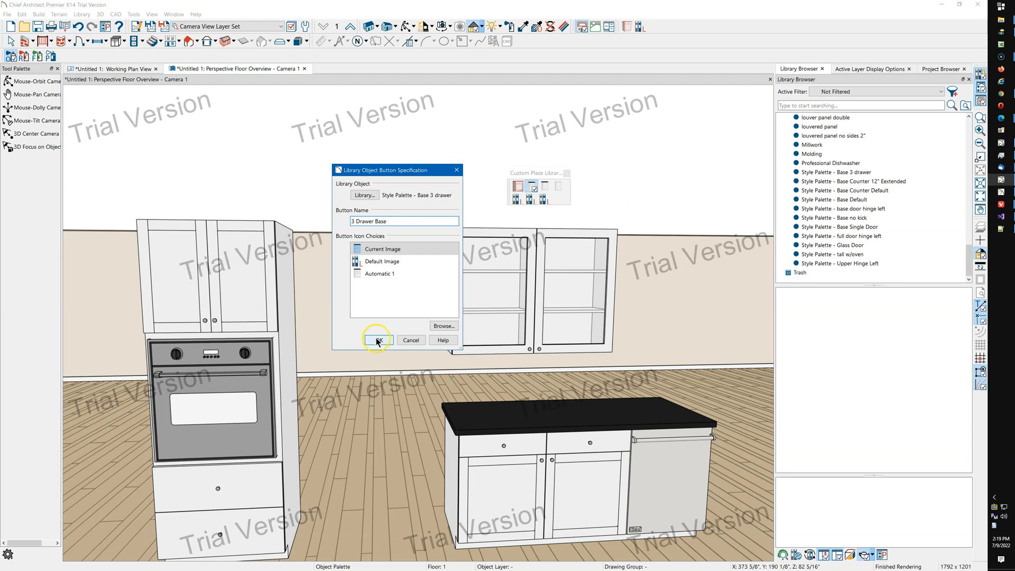
click(381, 275)
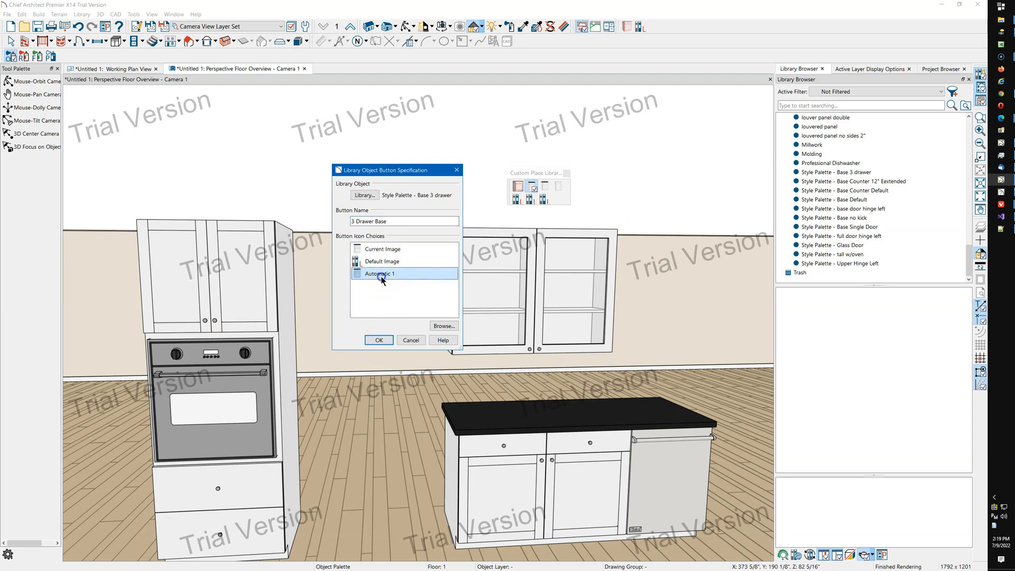
click(379, 340)
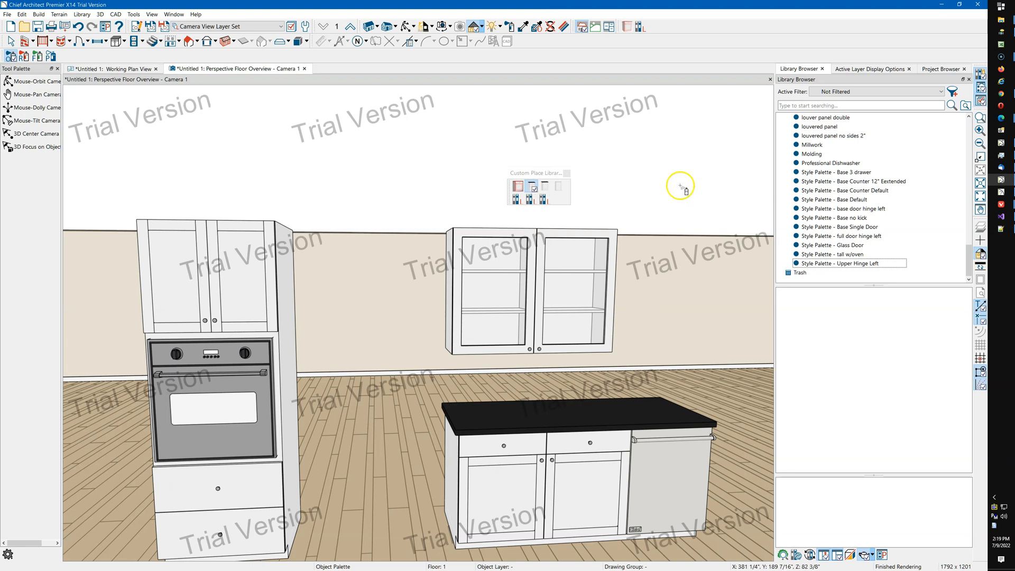
Assign the Professional Dishwasher from the User Catalog to another empty Place Library Object button.
key(space)
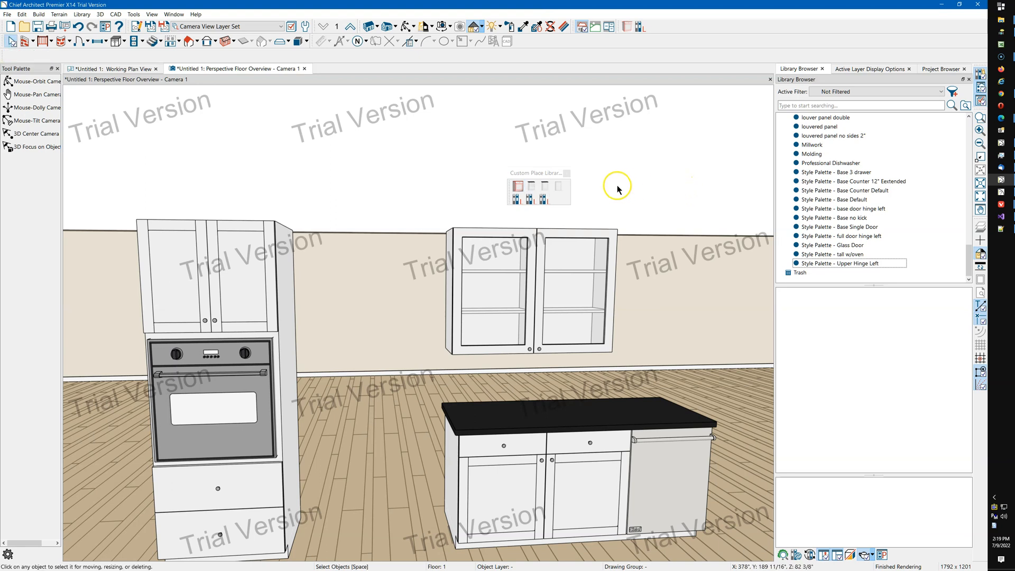
click(530, 199)
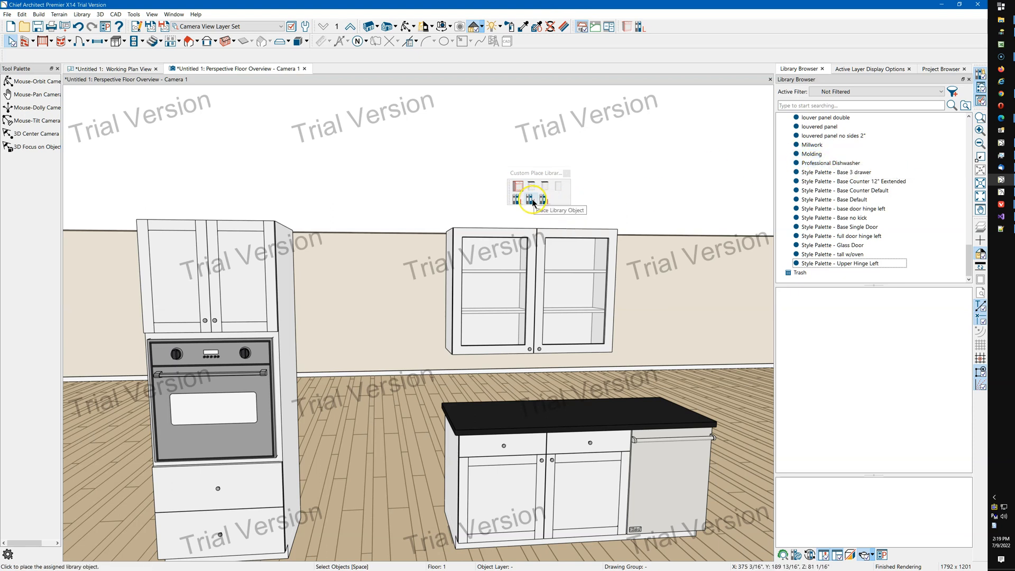
click(515, 199)
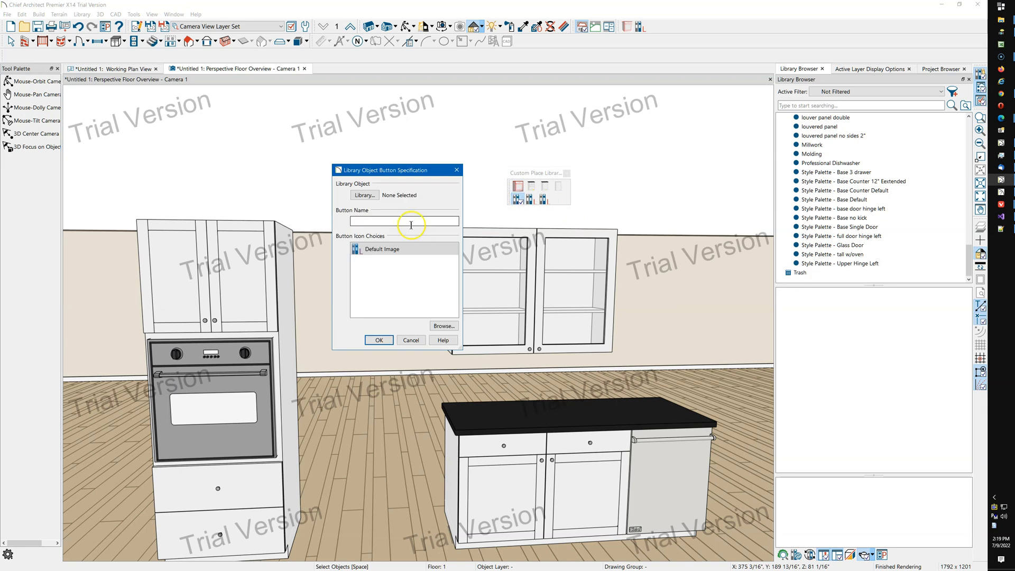
click(365, 195)
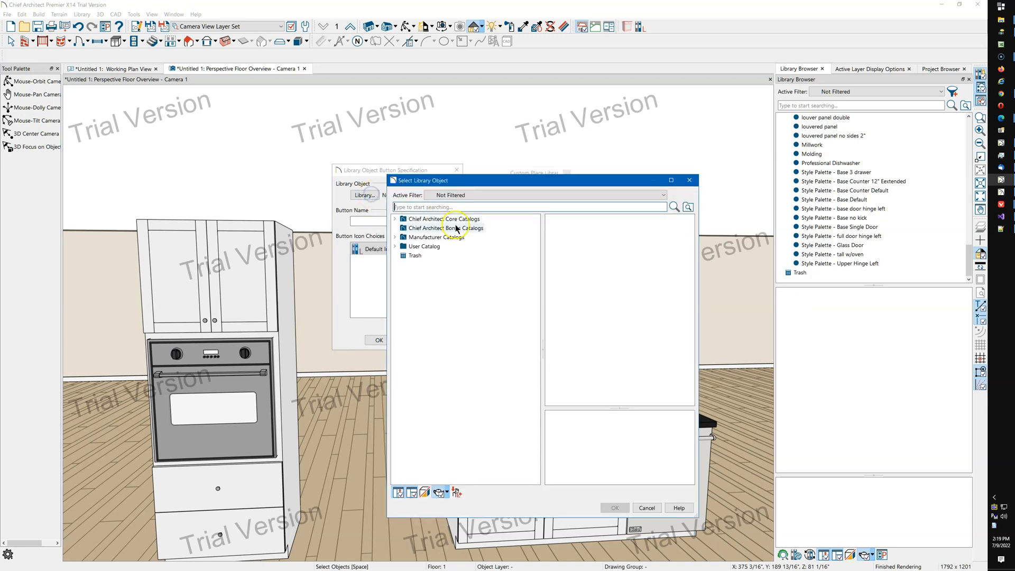
double_click(443, 246)
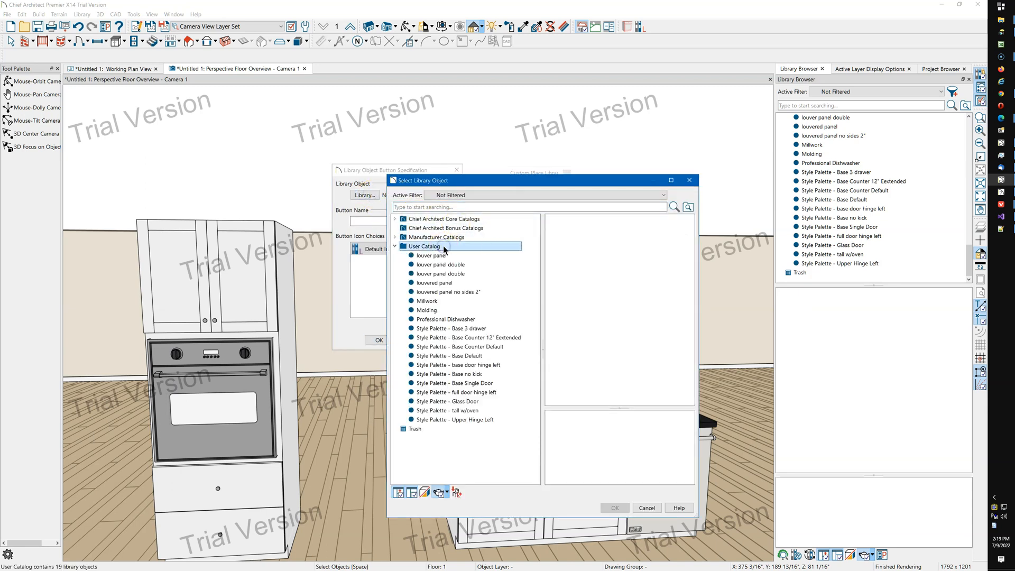
click(461, 321)
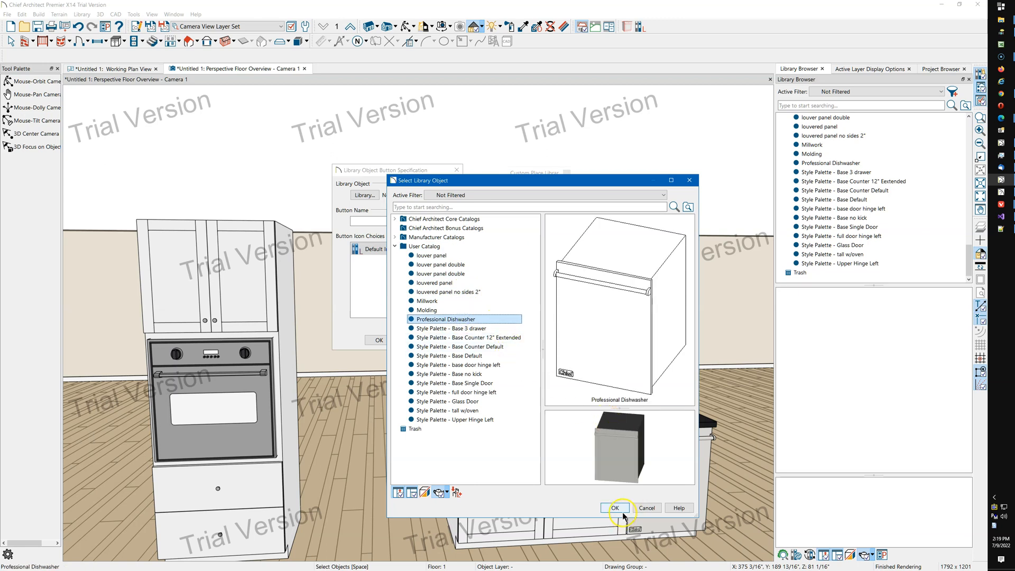
click(622, 510)
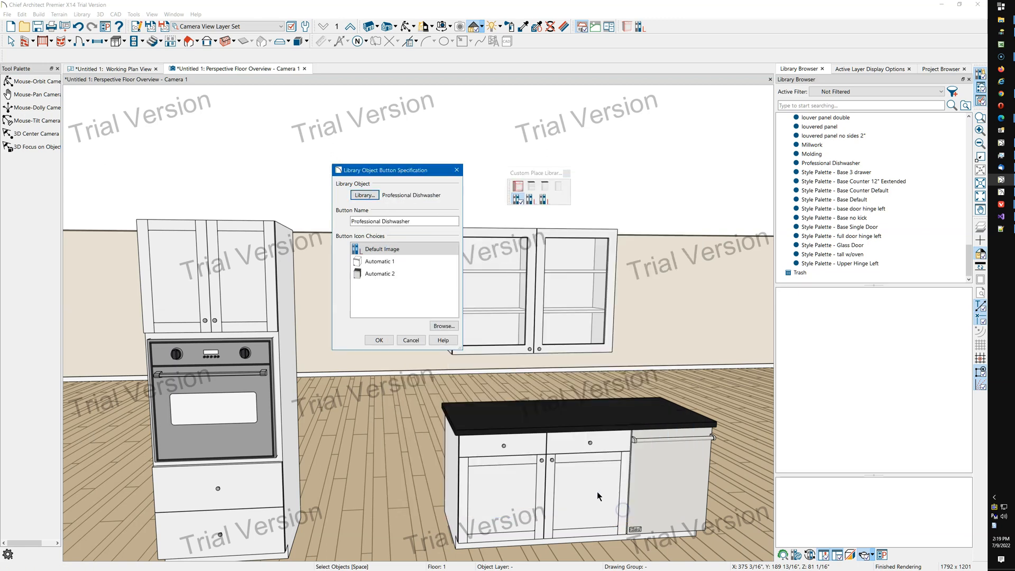
Give the dishwasher button the Automatic 2 icon and confirm.
click(379, 276)
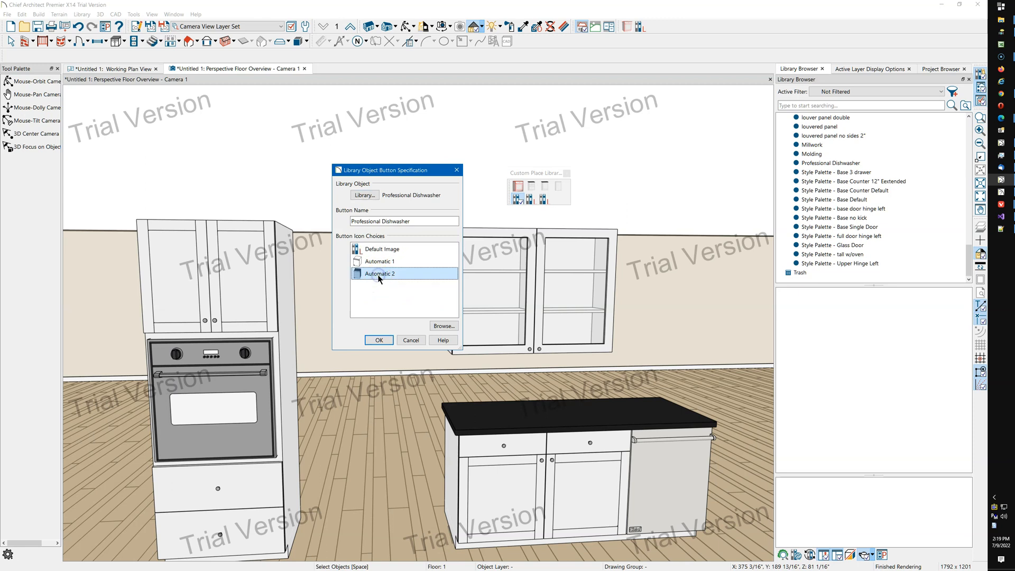
click(377, 263)
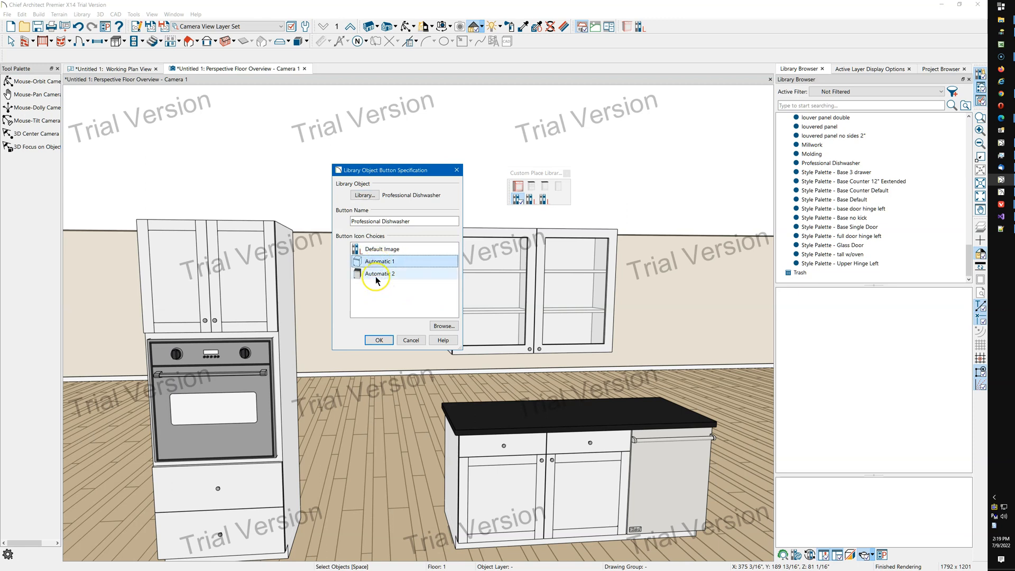
click(377, 276)
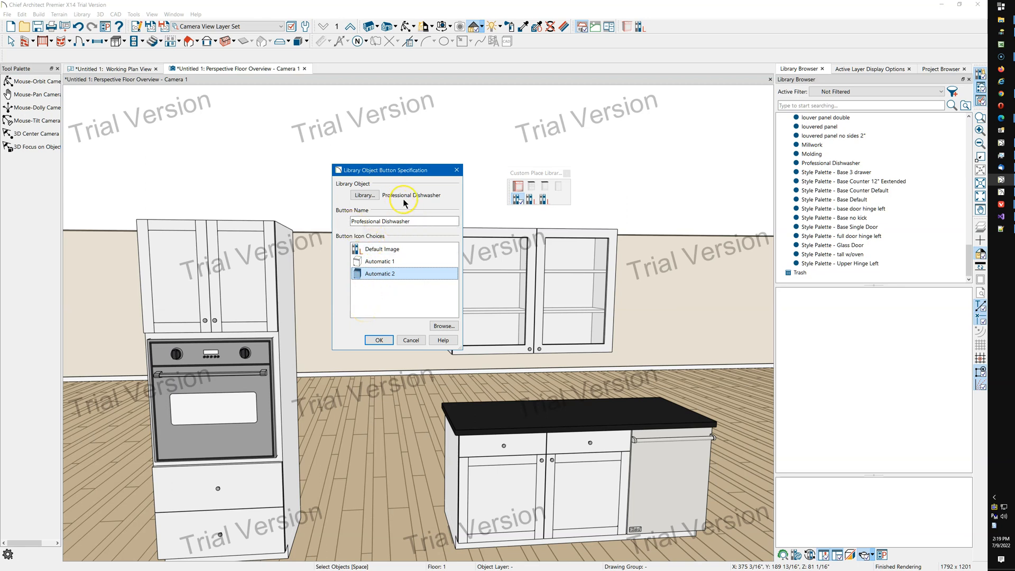
click(377, 340)
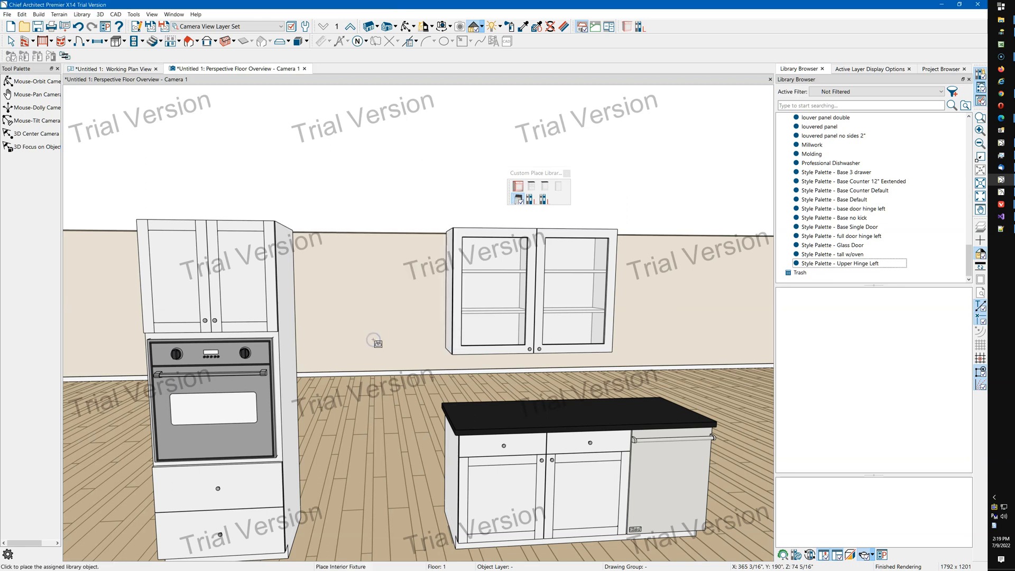
Place the professional dishwasher into the island's middle cabinet using the new button.
click(518, 204)
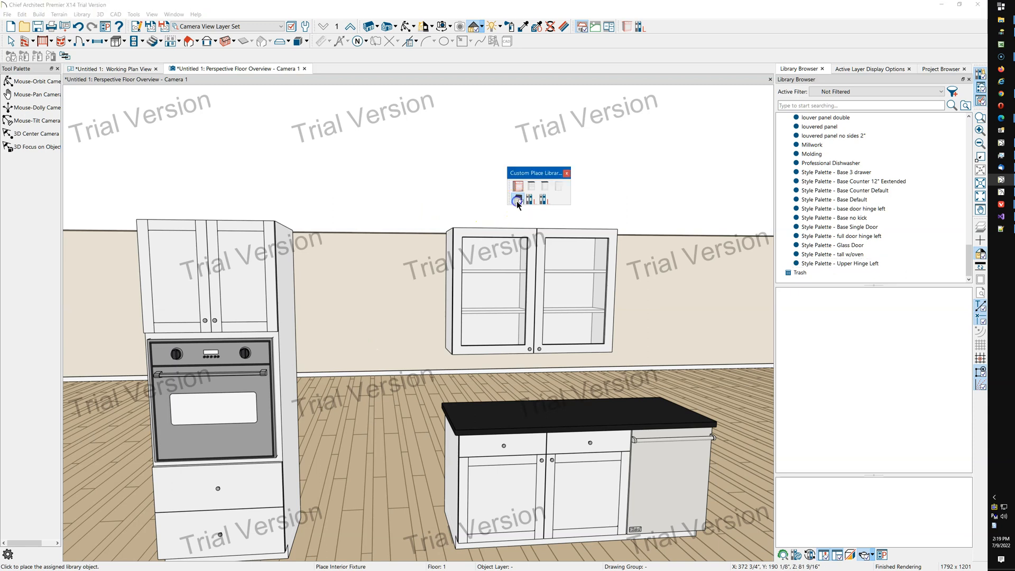
click(585, 474)
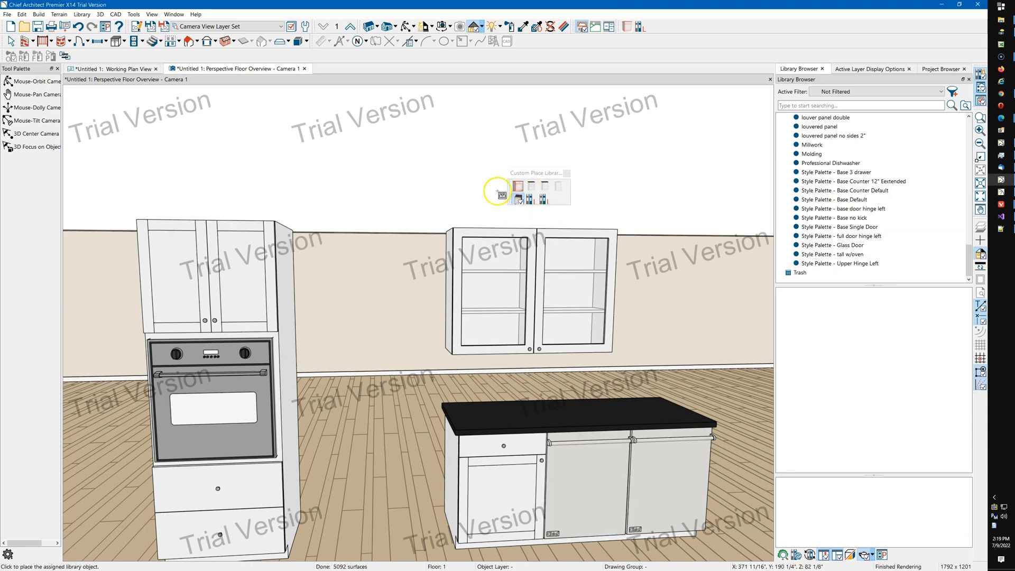
Apply the first toolbar style palette to the island's middle and left base cabinets.
click(518, 186)
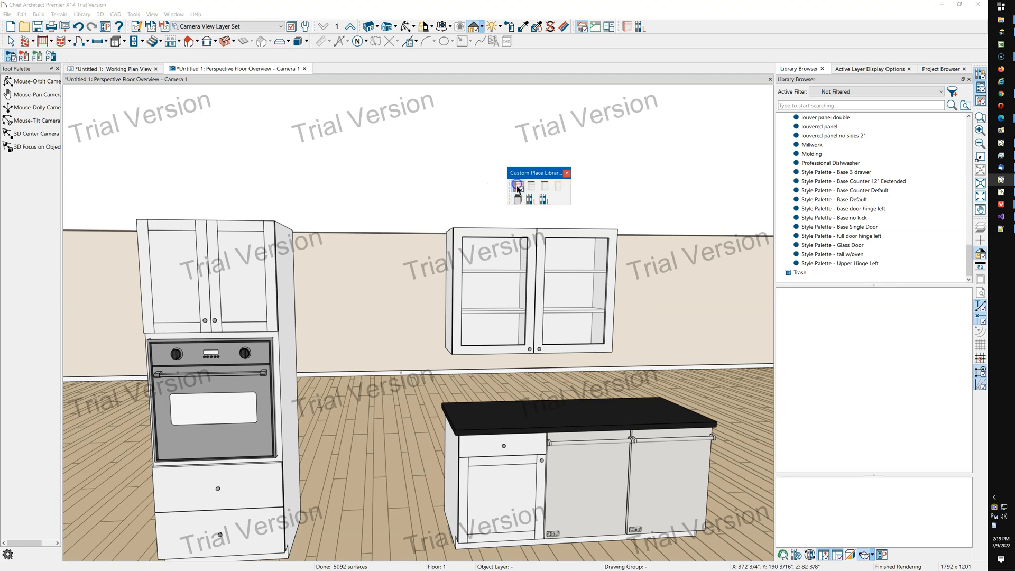
click(582, 485)
click(501, 528)
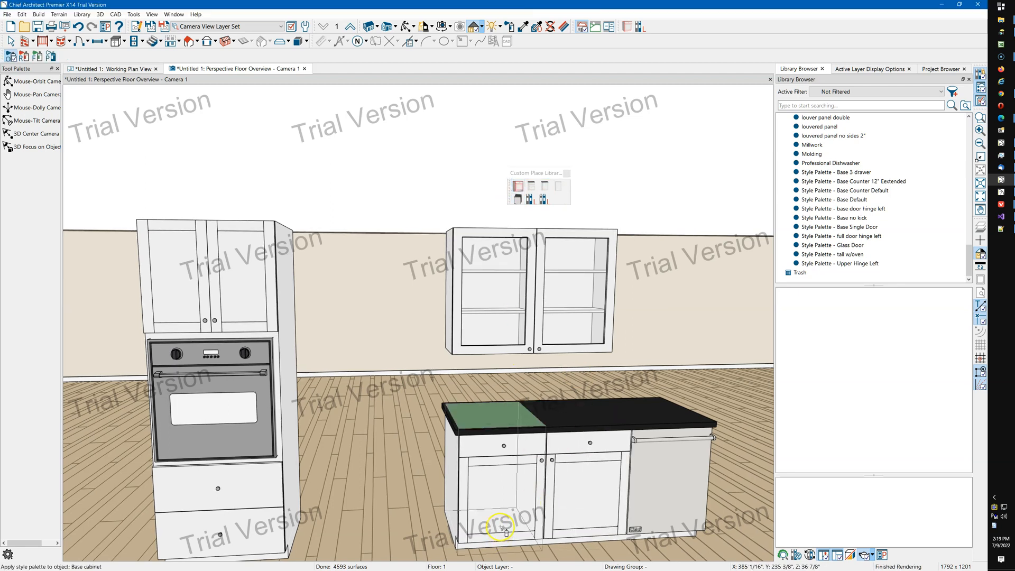
Reapply the first toolbar style palette to the island's left base cabinet.
click(520, 533)
click(503, 483)
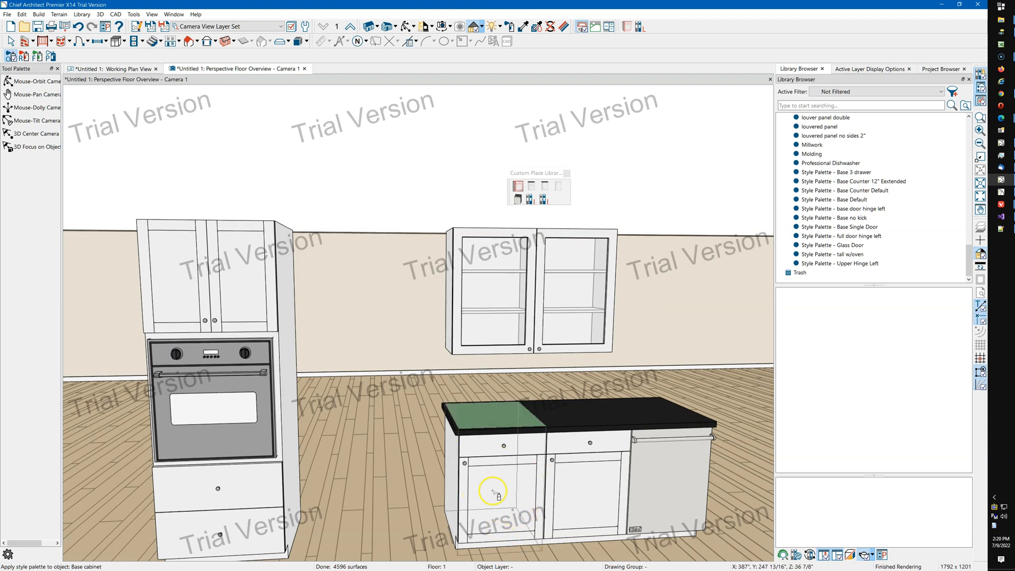
click(454, 217)
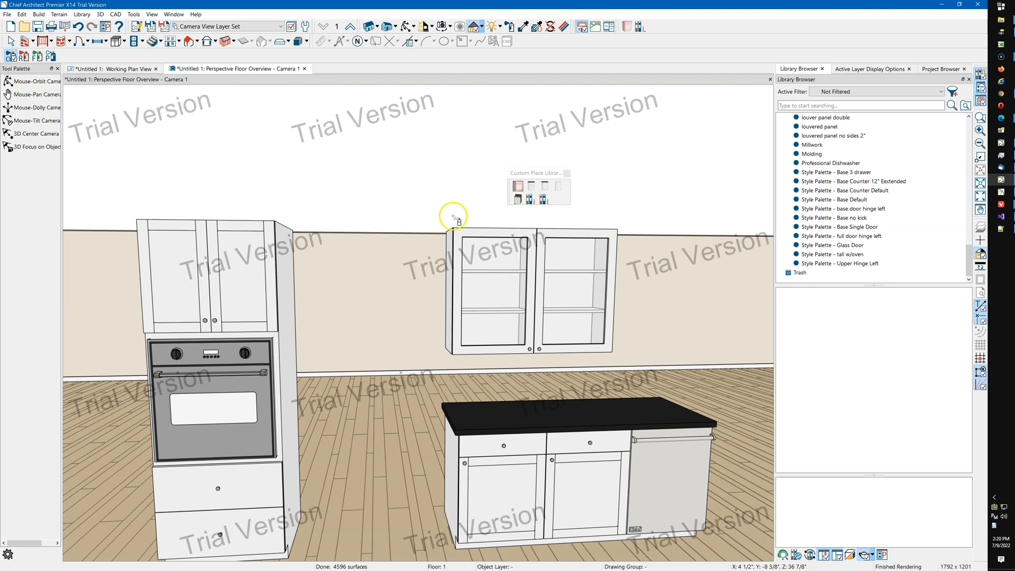
Apply the Style Palette - Base Single Door toolbar button to the island's middle and left base cabinets.
click(564, 188)
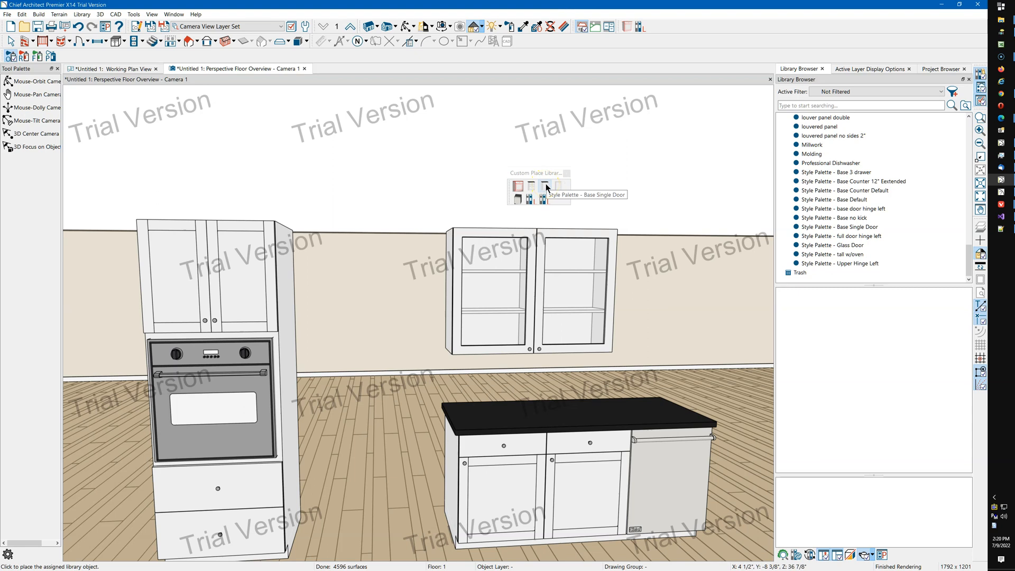
click(547, 187)
click(567, 487)
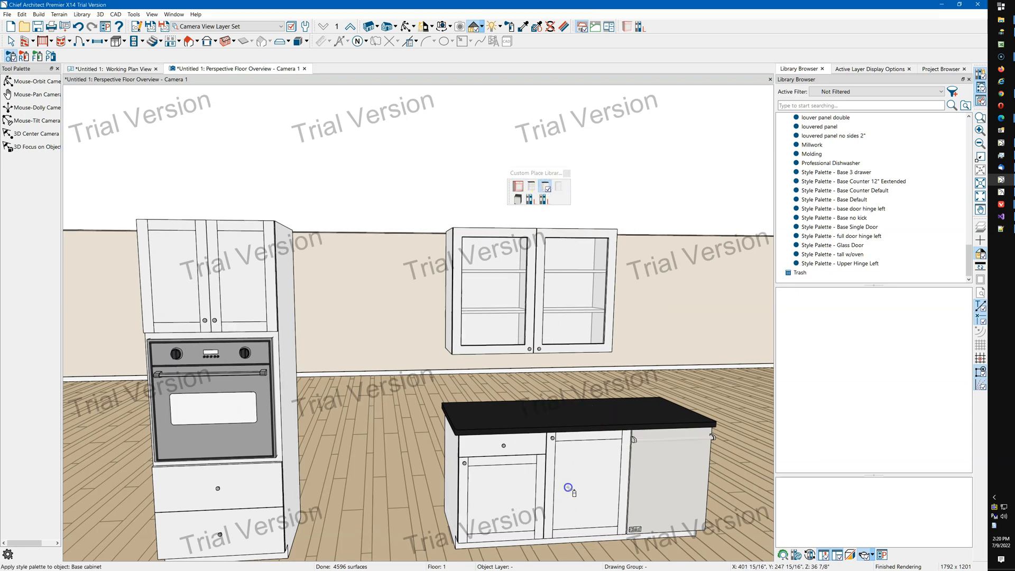
click(537, 489)
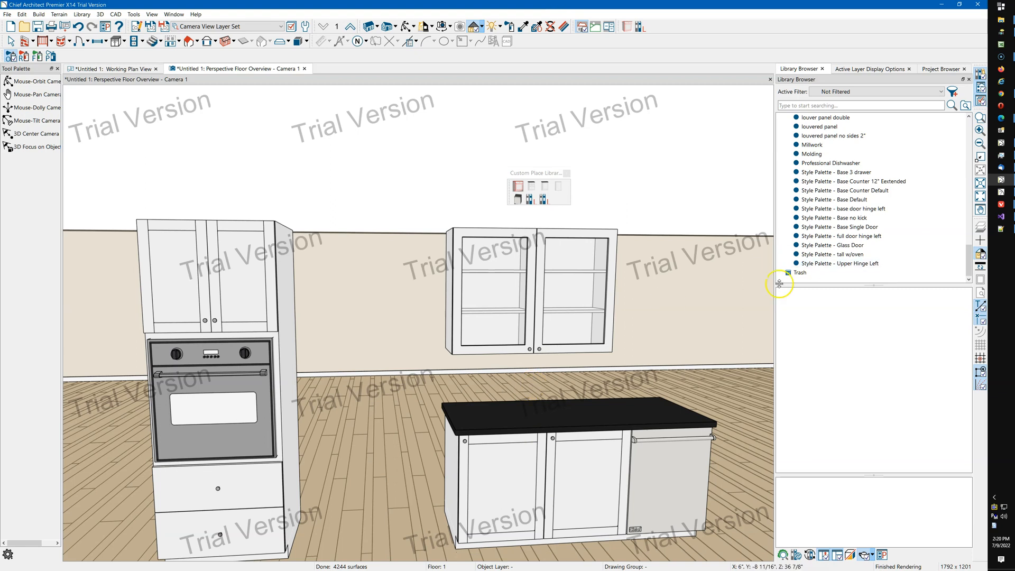
Apply Style Palette - base door hinge left from the Library Browser to the island's left and middle base cabinets.
click(860, 210)
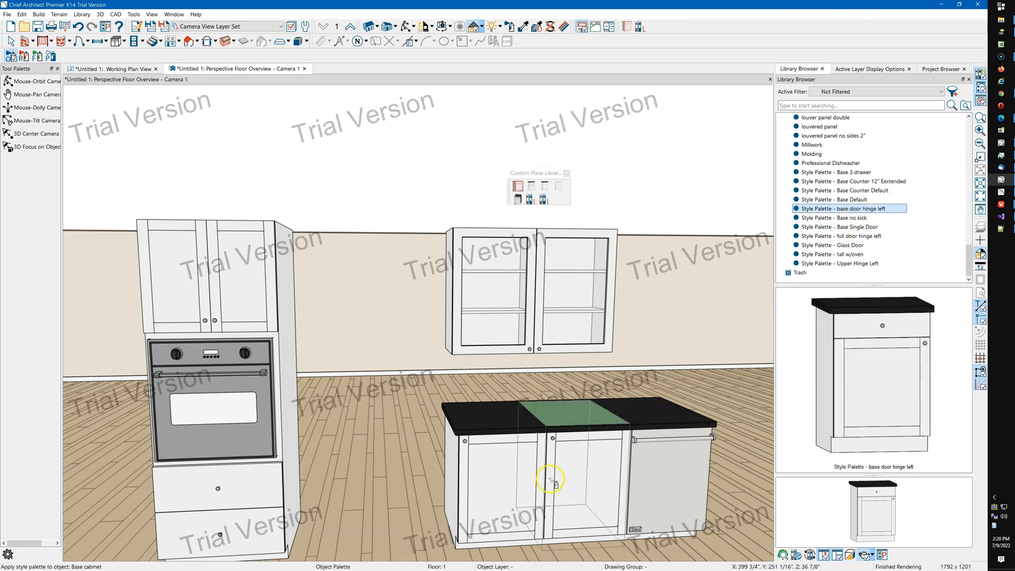
click(503, 480)
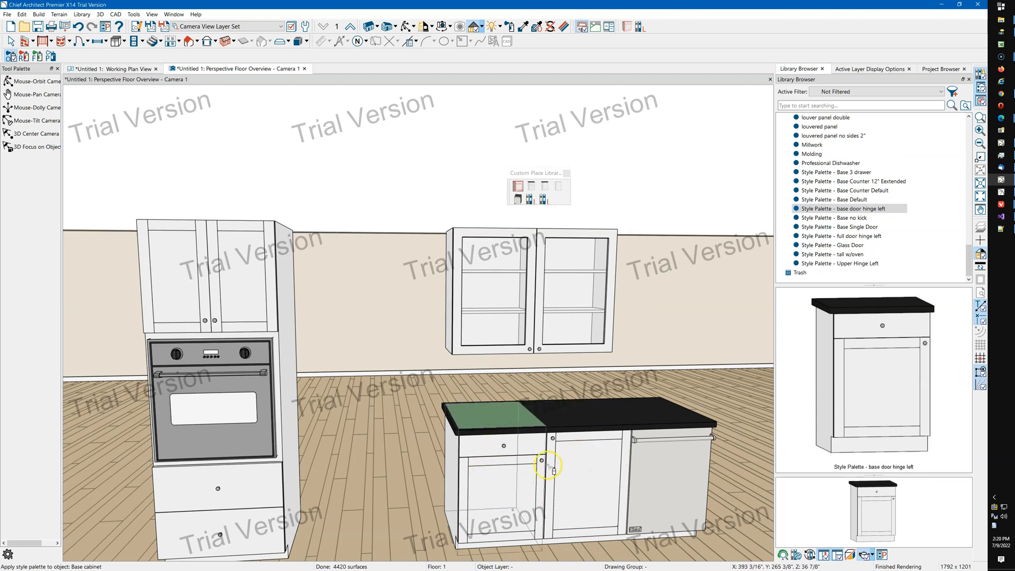
click(587, 474)
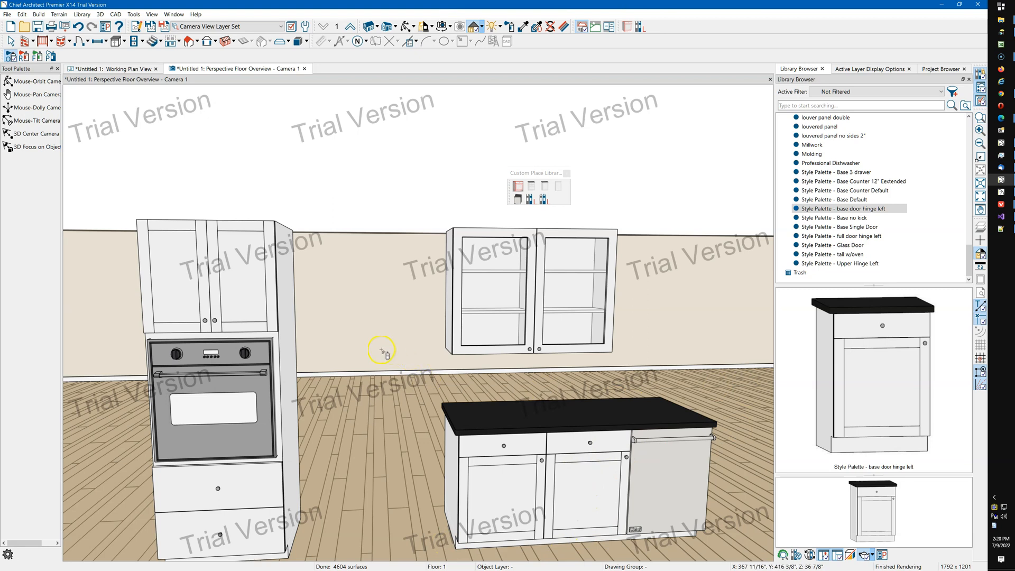
scroll(382, 351, down, 1)
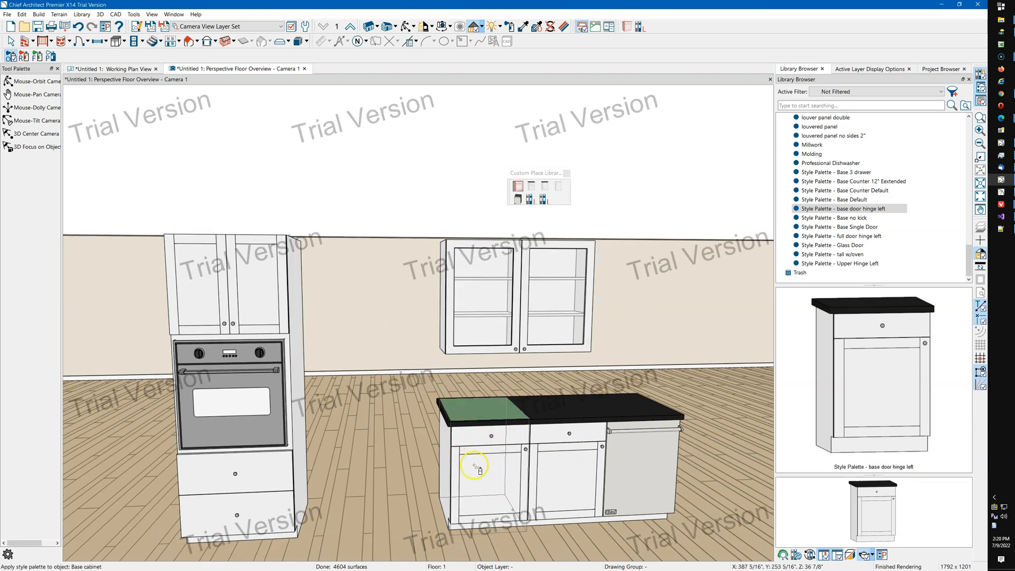
click(485, 470)
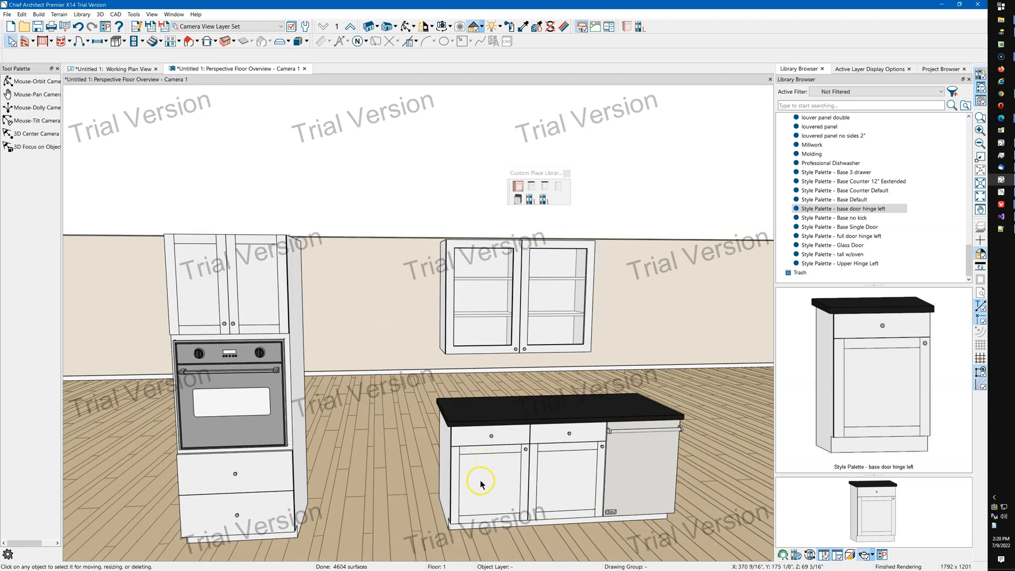